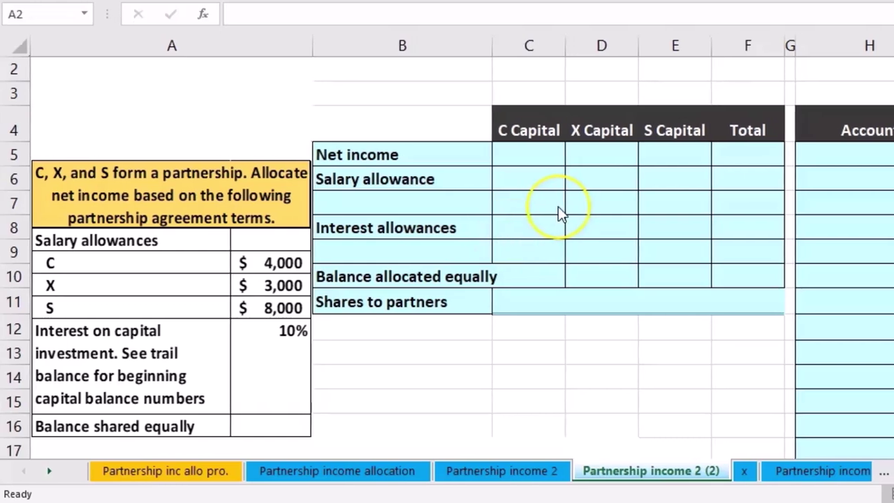
Examine the beginning trial balance, focusing on the sales, cost of goods sold and wages expense rows behind the net income figure
{"action": "left_click", "coordinate": [737, 209]}
{"action": "key", "text": "Right"}
{"action": "key", "text": "Right"}
{"action": "key", "text": "Right"}
{"action": "key", "text": "Right"}
{"action": "key", "text": "Right"}
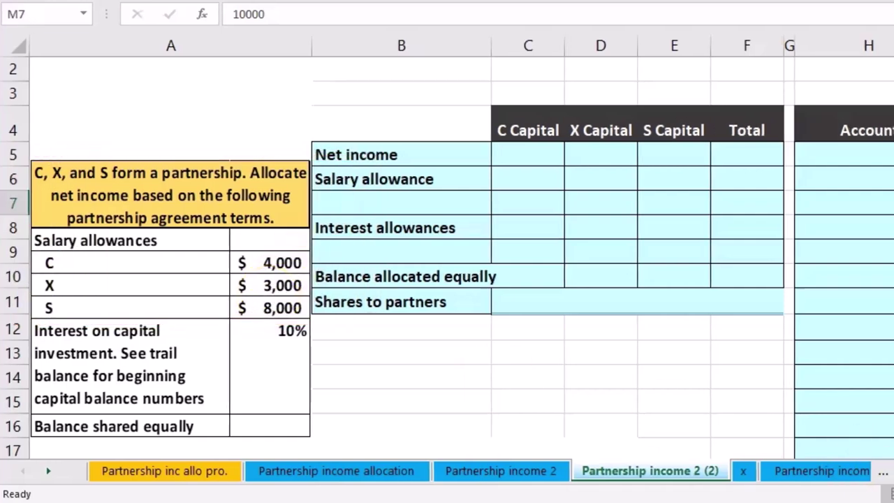
{"action": "scroll", "coordinate": [866, 461], "scroll_direction": "right", "scroll_amount": 5}
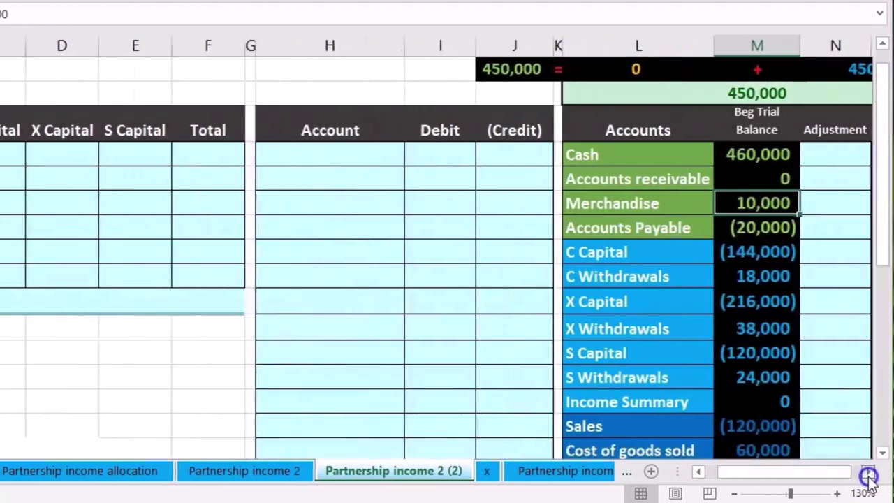
{"action": "scroll", "coordinate": [839, 429], "scroll_direction": "down", "scroll_amount": 1}
{"action": "left_click", "coordinate": [586, 439]}
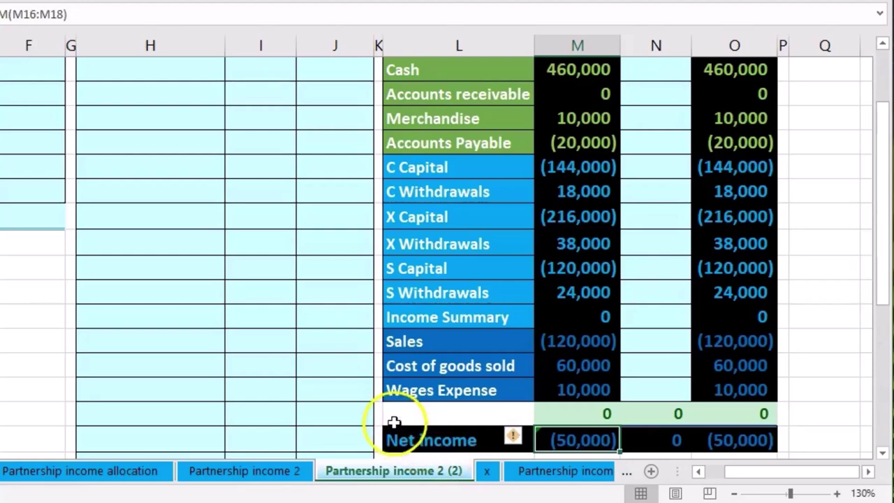
{"action": "scroll", "coordinate": [489, 405], "scroll_direction": "down", "scroll_amount": 1}
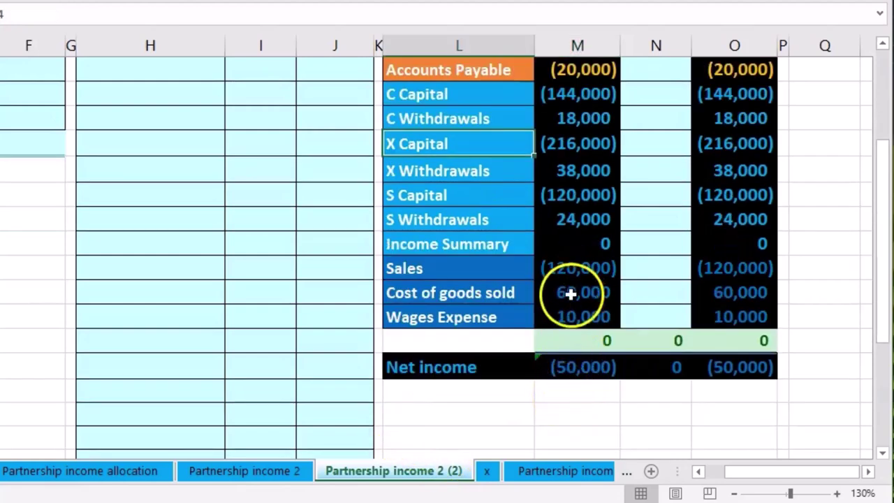
{"action": "left_click_drag", "start_coordinate": [569, 275], "coordinate": [570, 309]}
{"action": "left_click", "coordinate": [566, 364]}
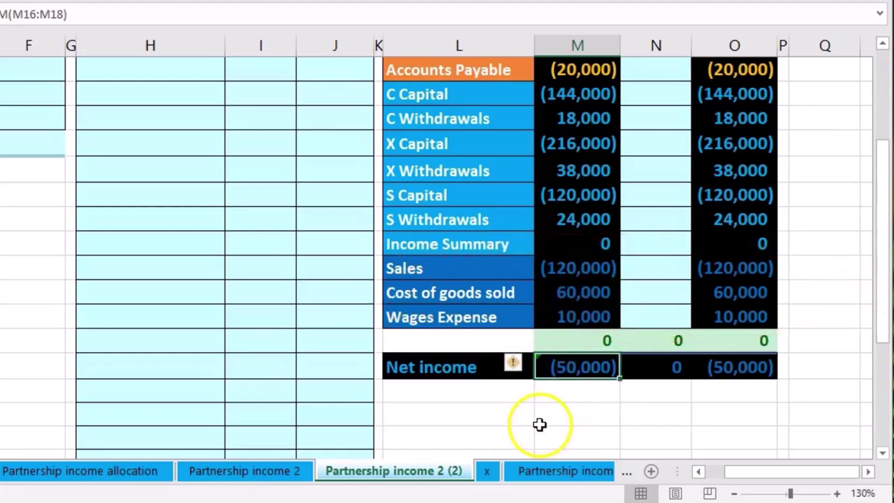
Review the beginning trial balance by group: assets, liabilities, partner capital and withdrawals, income statement accounts, and the net income cell
{"action": "scroll", "coordinate": [540, 425], "scroll_direction": "up", "scroll_amount": 3}
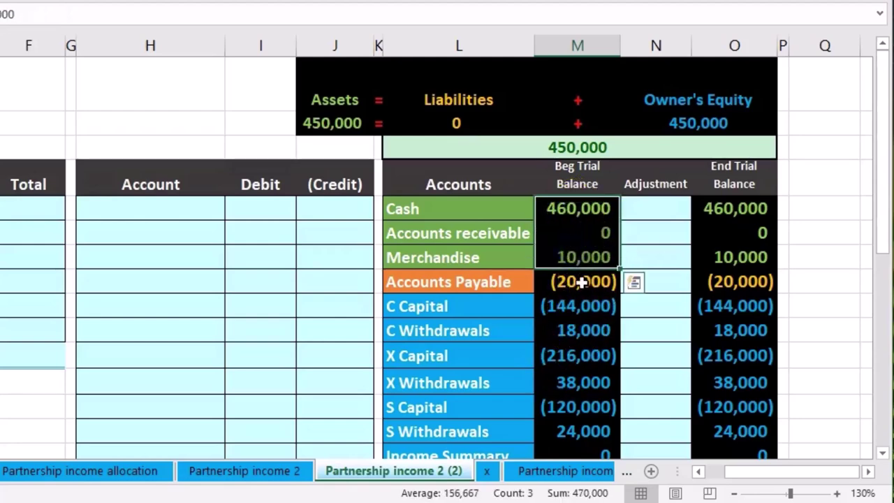
{"action": "scroll", "coordinate": [574, 321], "scroll_direction": "down", "scroll_amount": 1}
{"action": "left_click_drag", "start_coordinate": [575, 208], "coordinate": [583, 338]}
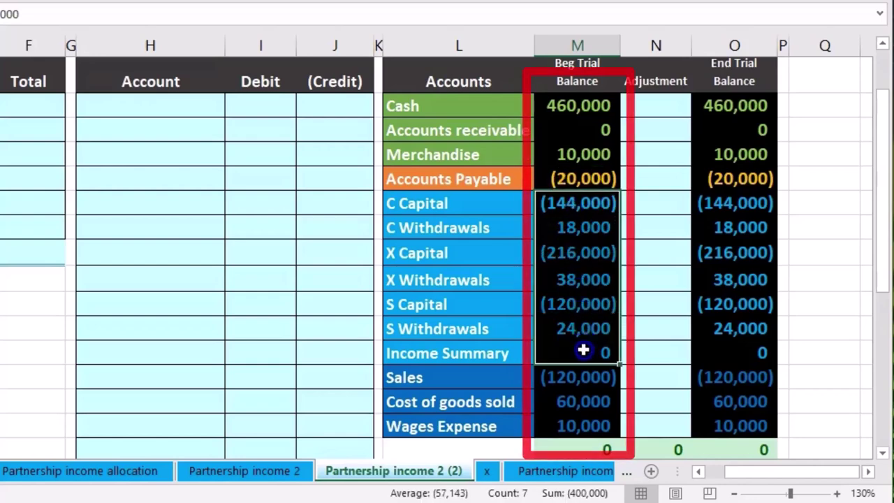
{"action": "scroll", "coordinate": [583, 349], "scroll_direction": "down", "scroll_amount": 1}
{"action": "left_click_drag", "start_coordinate": [579, 295], "coordinate": [569, 339]}
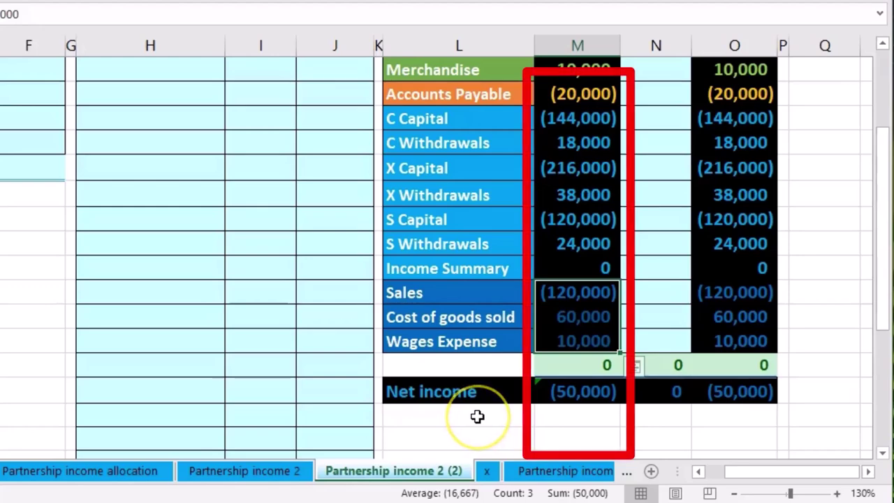
{"action": "scroll", "coordinate": [477, 415], "scroll_direction": "up", "scroll_amount": 1}
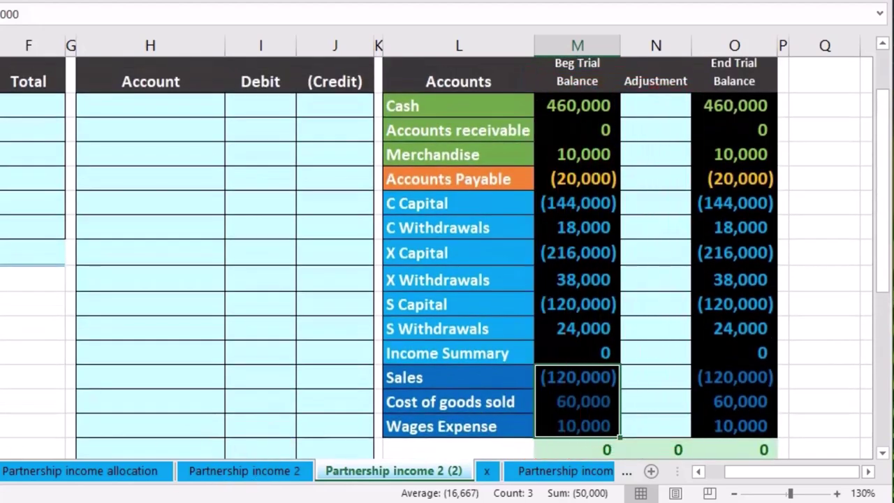
{"action": "scroll", "coordinate": [461, 399], "scroll_direction": "down", "scroll_amount": 1}
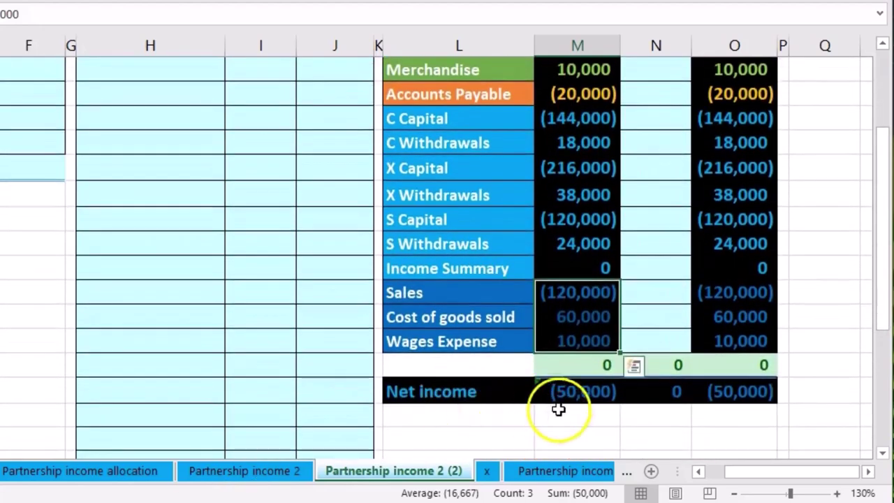
{"action": "left_click", "coordinate": [583, 394]}
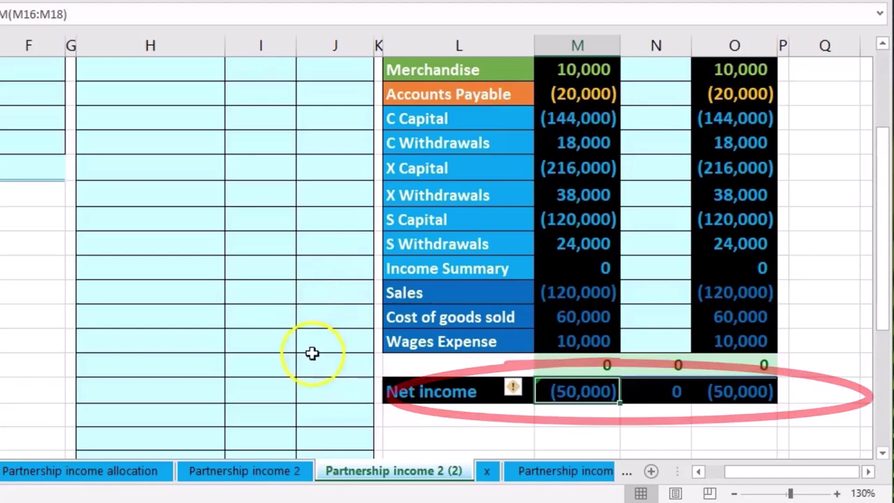
Enter 50,000 as the net income in the Total column of the allocation table
{"action": "scroll", "coordinate": [328, 370], "scroll_direction": "up", "scroll_amount": 1}
{"action": "left_click", "coordinate": [701, 472]}
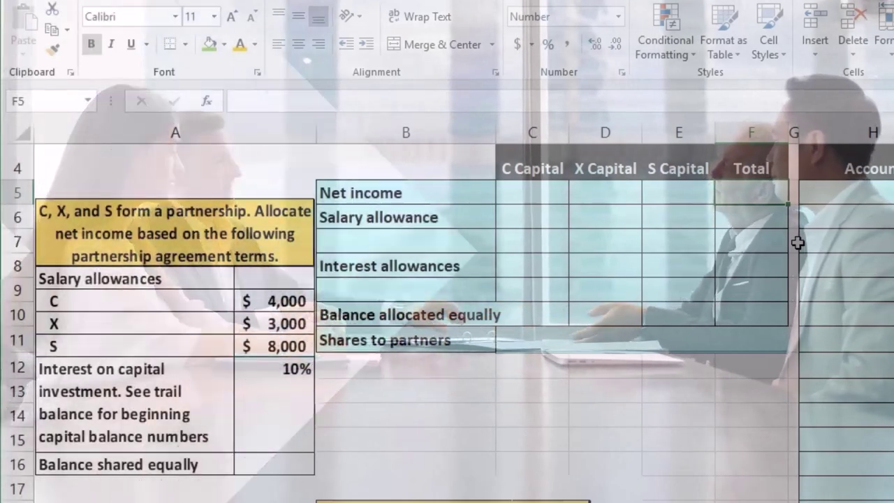
{"action": "type", "text": "5"}
{"action": "type", "text": "0,00"}
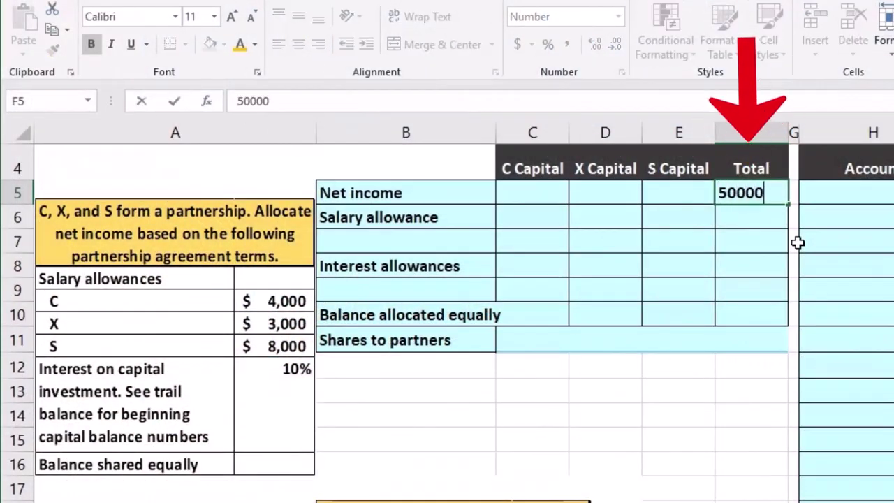
{"action": "type", "text": "0"}
{"action": "key", "text": "Return"}
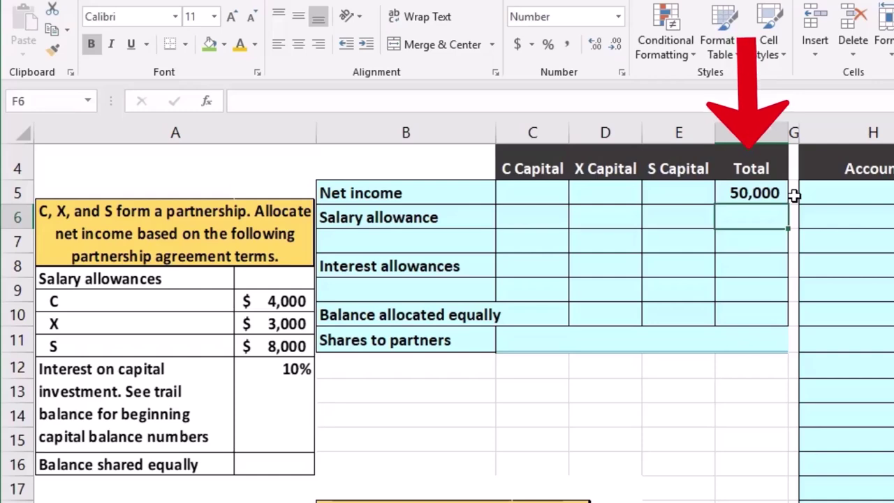
Fill the Salary allowance row with 4,000 for C, 3,000 for X and 8,000 for S
{"action": "left_click", "coordinate": [541, 222]}
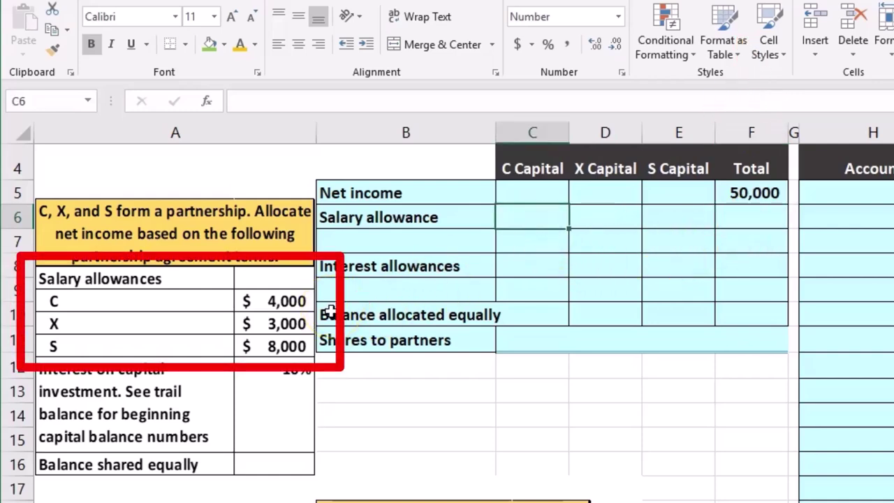
{"action": "type", "text": "4000"}
{"action": "key", "text": "Tab"}
{"action": "type", "text": "3,"}
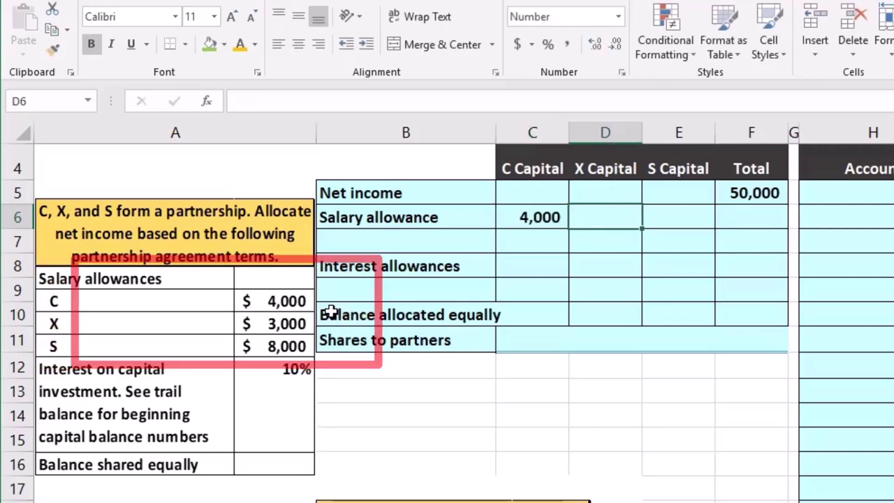
{"action": "type", "text": "000"}
{"action": "key", "text": "Tab"}
{"action": "type", "text": "8,000"}
{"action": "key", "text": "Return"}
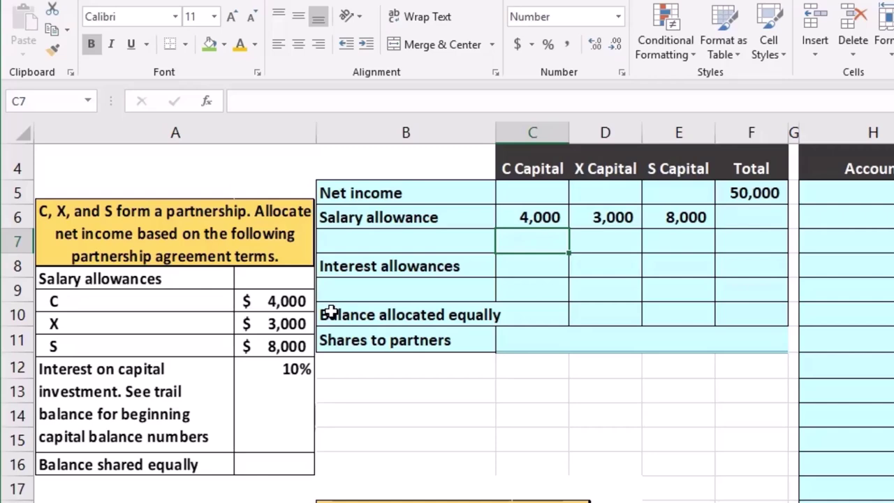
Total the partners' salary allowances in F6 with a SUM of C6:E6
{"action": "left_click", "coordinate": [752, 216]}
{"action": "left_click", "coordinate": [569, 219]}
{"action": "left_click_drag", "start_coordinate": [569, 219], "coordinate": [660, 218]}
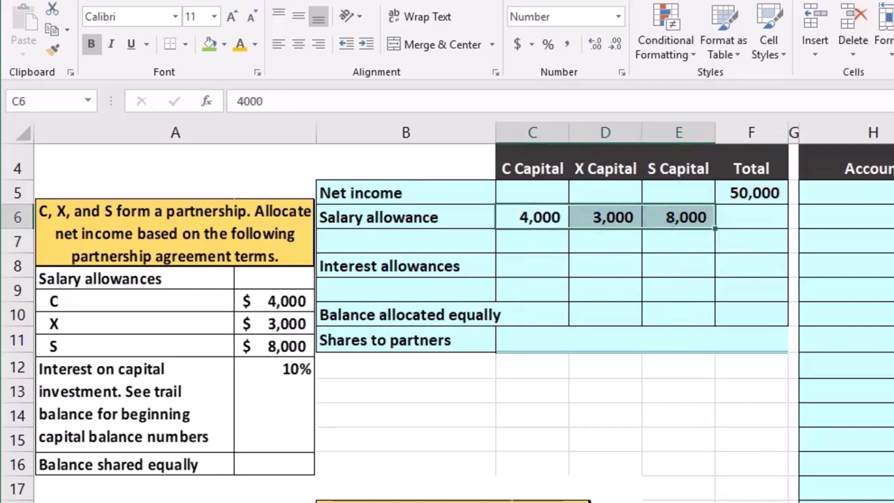
{"action": "left_click", "coordinate": [764, 215]}
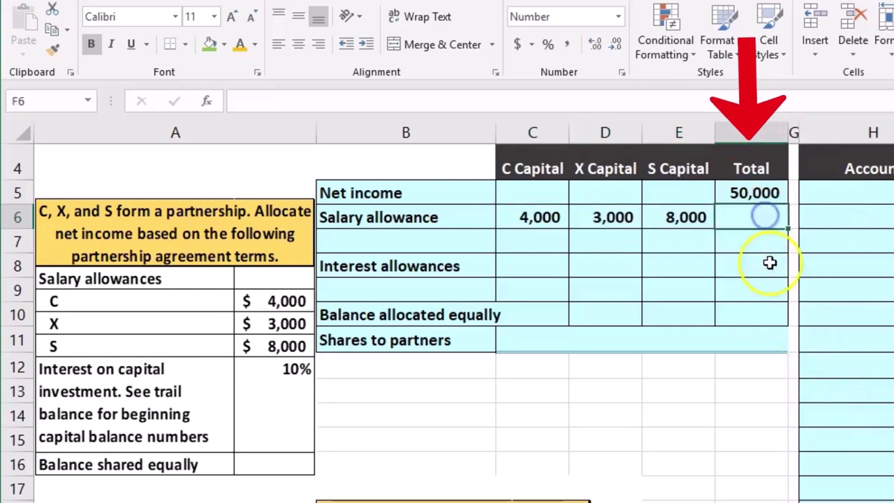
{"action": "type", "text": "="}
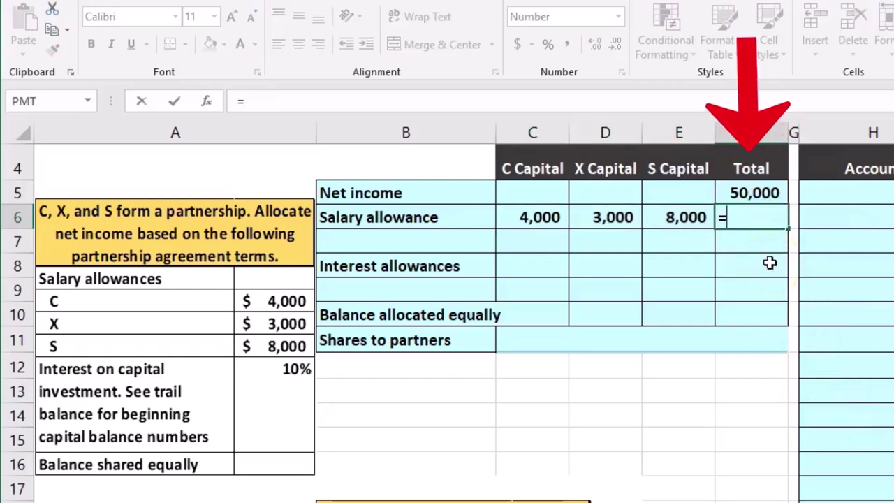
{"action": "type", "text": "sum"}
{"action": "double_click", "coordinate": [767, 240]}
{"action": "left_click_drag", "start_coordinate": [539, 219], "coordinate": [656, 224]}
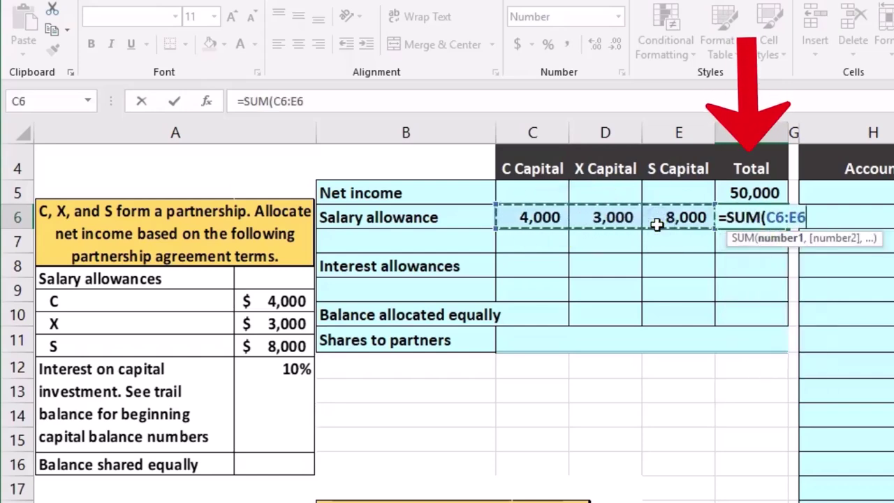
{"action": "key", "text": "Return"}
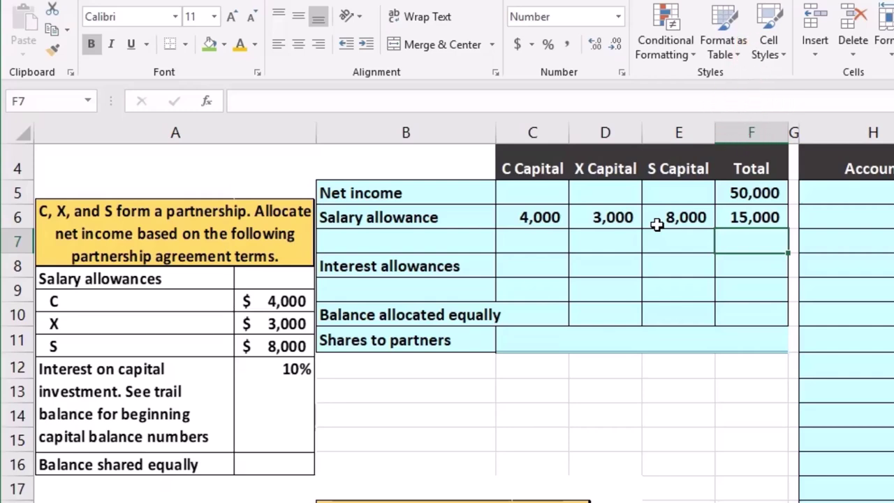
Calculate the income remaining after salary allowances in F7 by subtracting F6 from F5
{"action": "left_click", "coordinate": [762, 240]}
{"action": "type", "text": "="}
{"action": "left_click", "coordinate": [755, 199]}
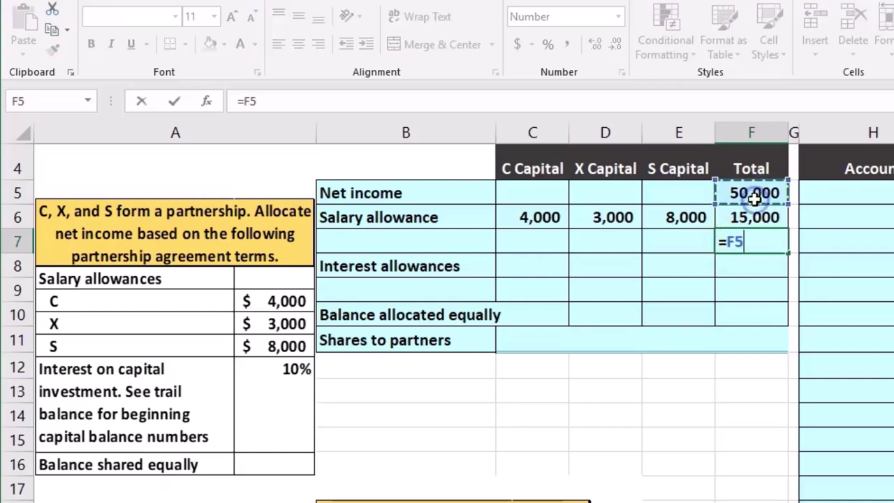
{"action": "type", "text": "-"}
{"action": "left_click", "coordinate": [752, 222]}
{"action": "key", "text": "Return"}
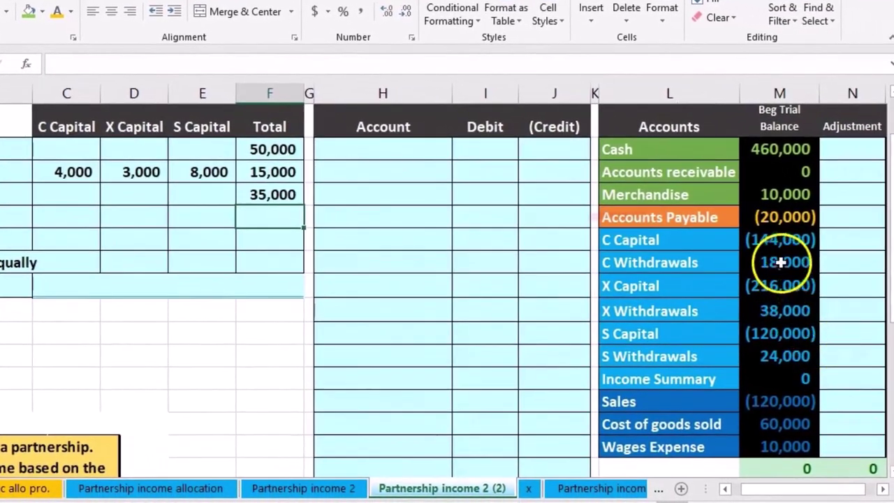
Calculate C's interest allowance from the beginning capital balance with the formula =144000*.1
{"action": "left_click", "coordinate": [807, 246]}
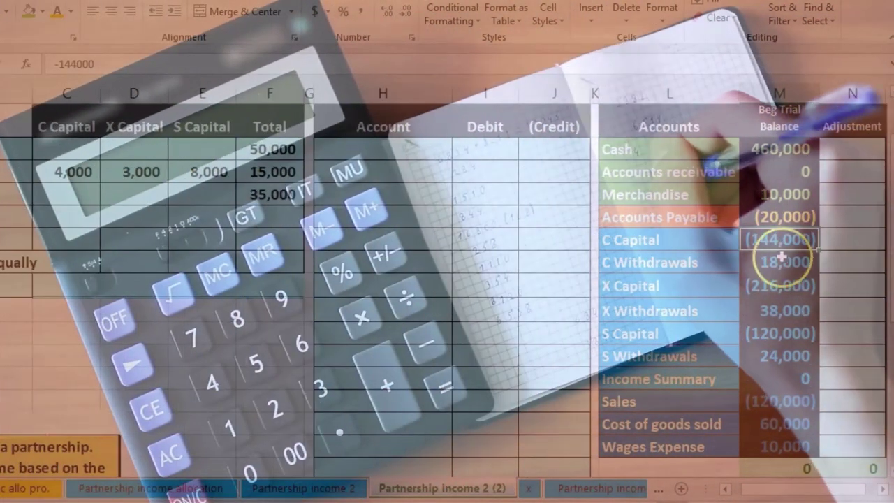
{"action": "left_click", "coordinate": [782, 262]}
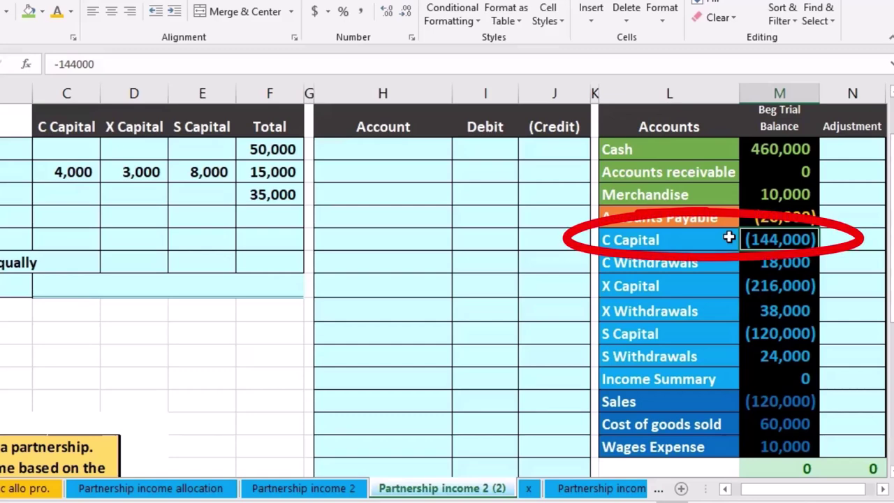
{"action": "left_click", "coordinate": [73, 208]}
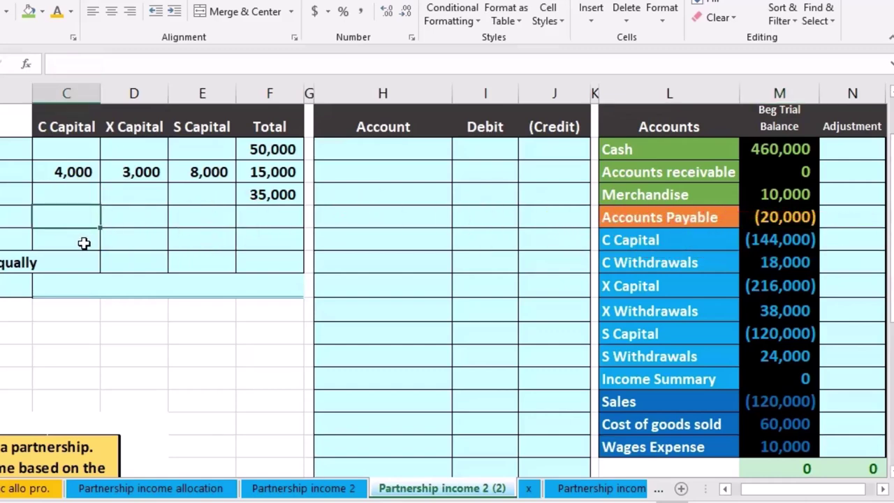
{"action": "type", "text": "=144000*.1"}
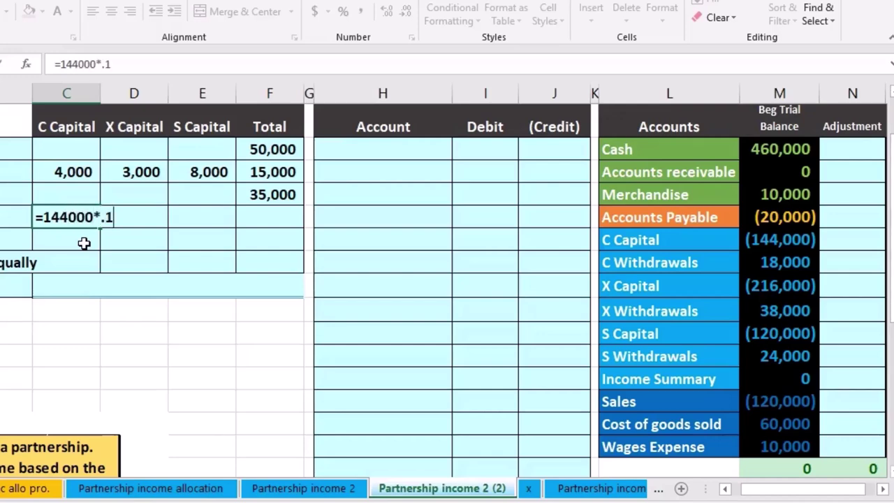
{"action": "key", "text": "Tab"}
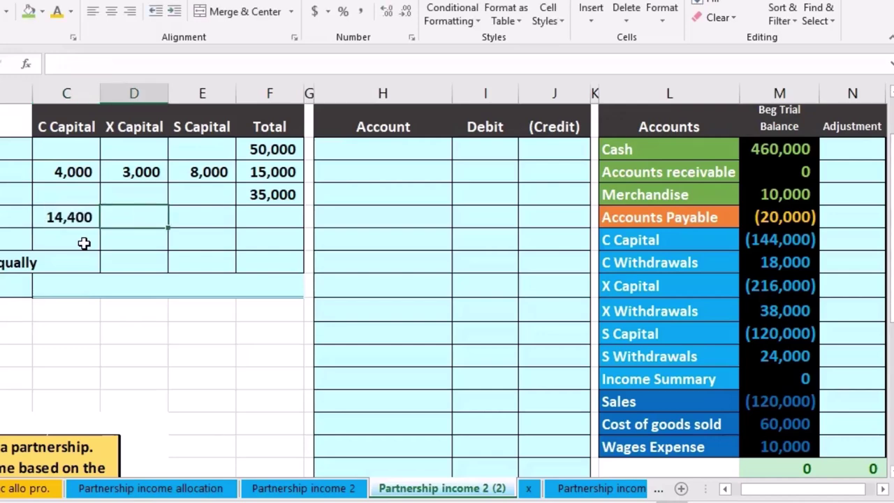
Calculate the interest allowances for X with =216000*.1 and for S with =120000*.1 in the Interest allowances row
{"action": "type", "text": "="}
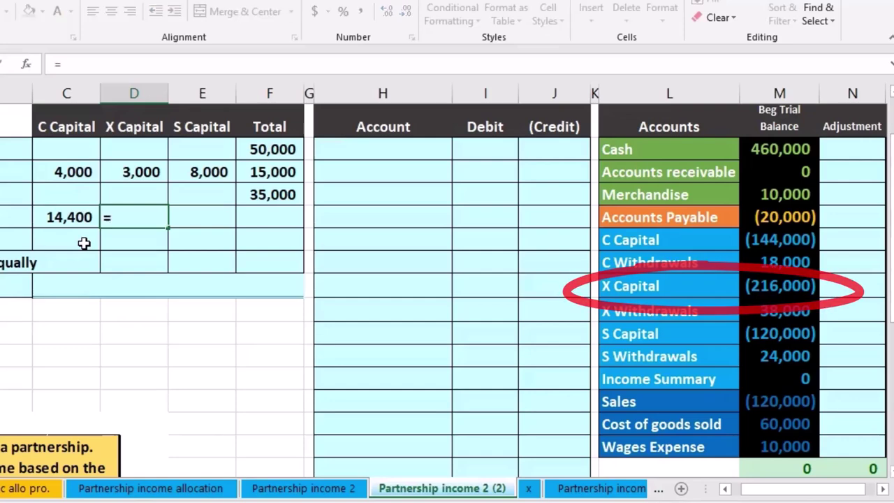
{"action": "type", "text": "216000*.1"}
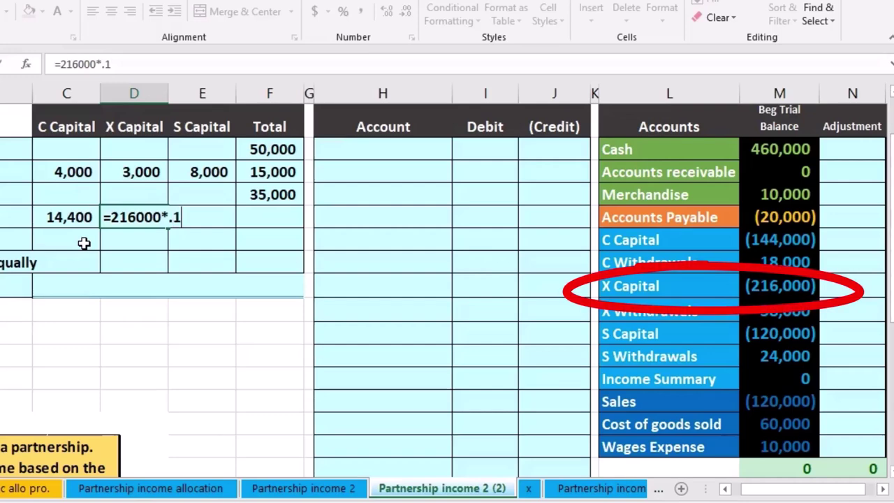
{"action": "key", "text": "Tab"}
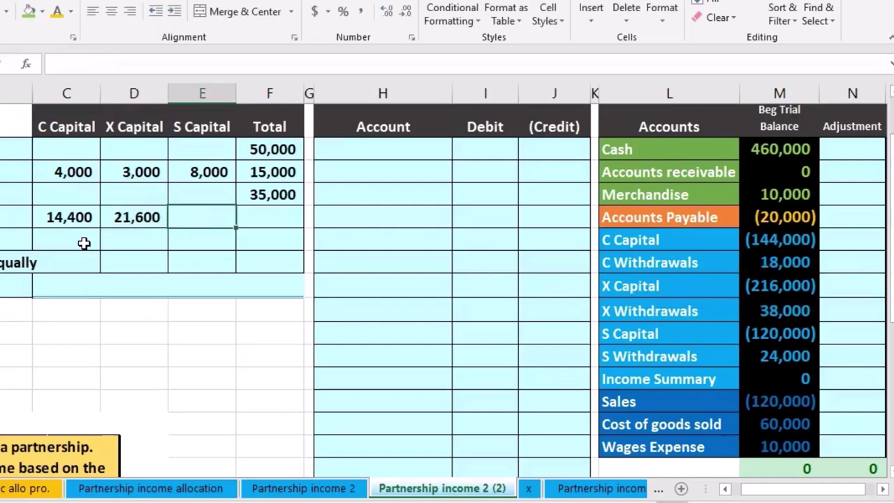
{"action": "type", "text": "="}
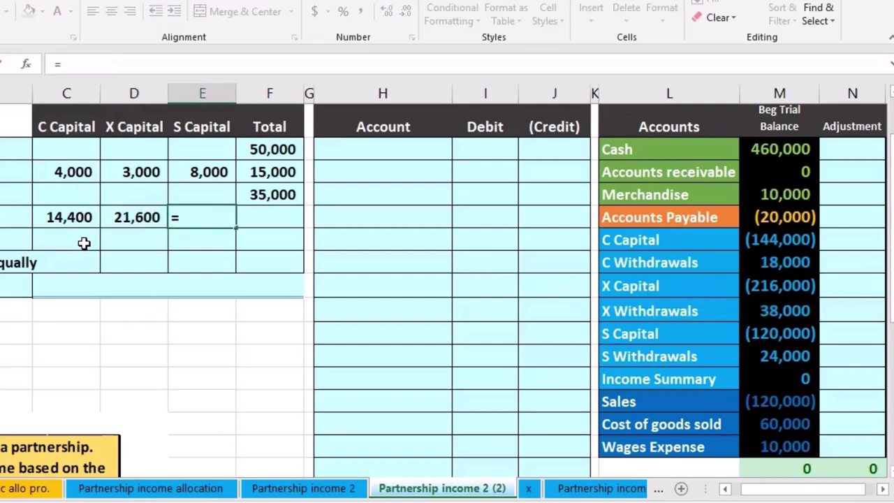
{"action": "type", "text": "120"}
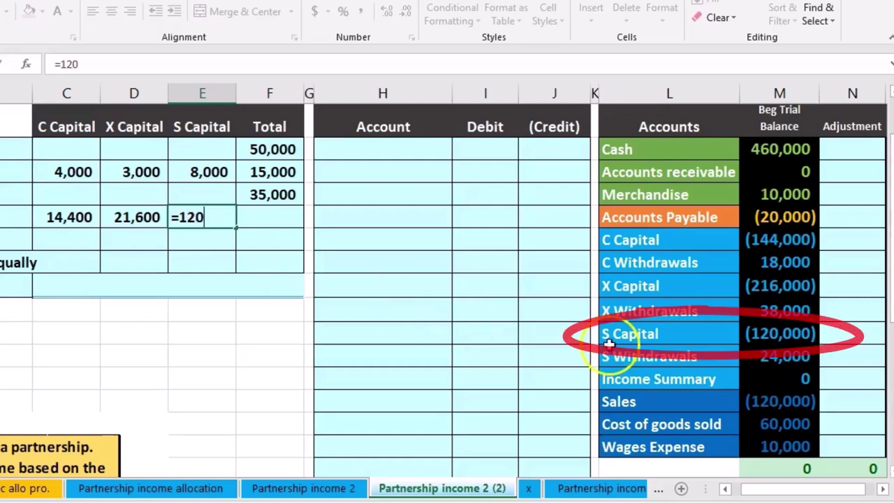
{"action": "type", "text": "000"}
{"action": "type", "text": "*.1"}
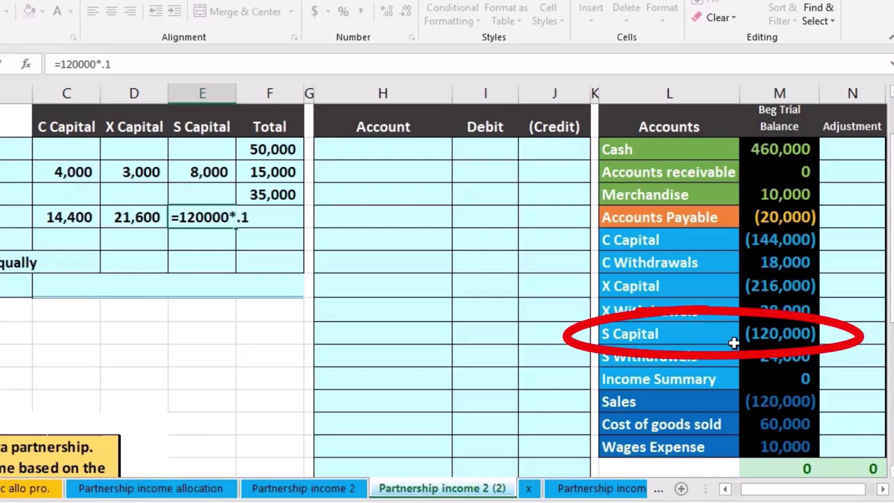
{"action": "key", "text": "Return"}
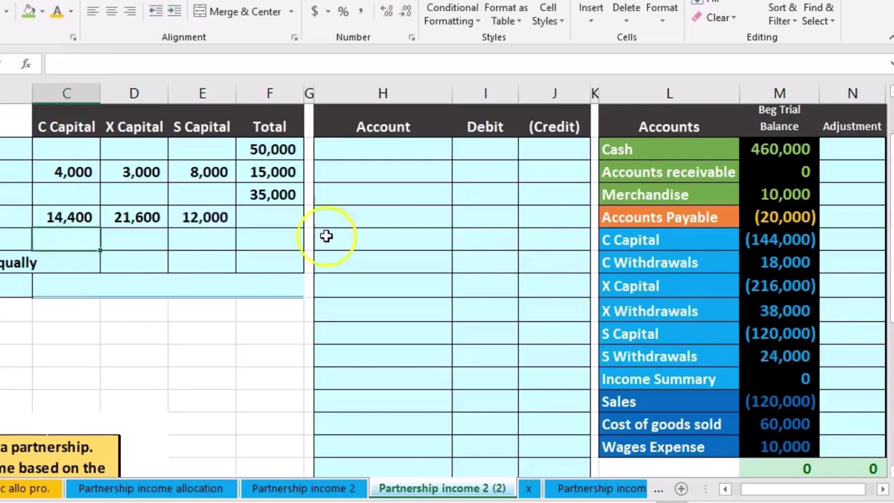
Total the partners' interest allowances in F8 with a SUM of C8:E8
{"action": "mouse_move", "coordinate": [84, 217]}
{"action": "left_mouse_down"}
{"action": "mouse_move", "coordinate": [184, 212]}
{"action": "mouse_move", "coordinate": [79, 217]}
{"action": "left_mouse_up"}
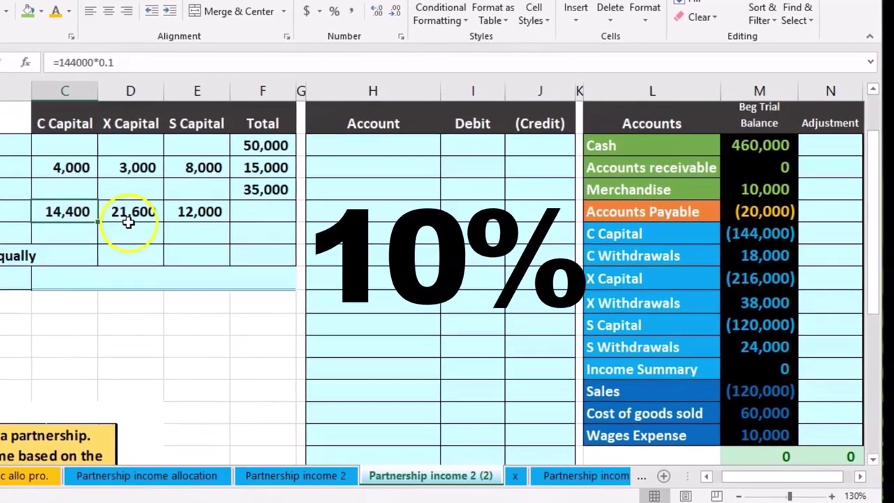
{"action": "left_click_drag", "start_coordinate": [70, 210], "coordinate": [183, 218]}
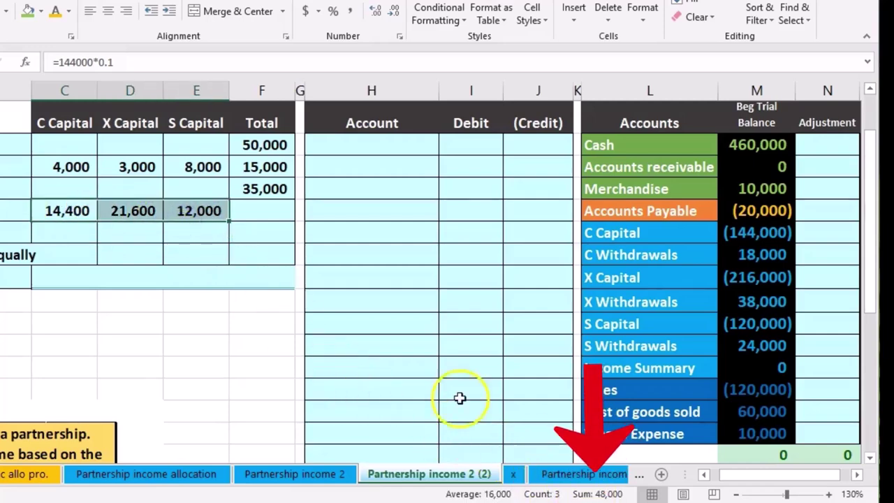
{"action": "left_click", "coordinate": [283, 214]}
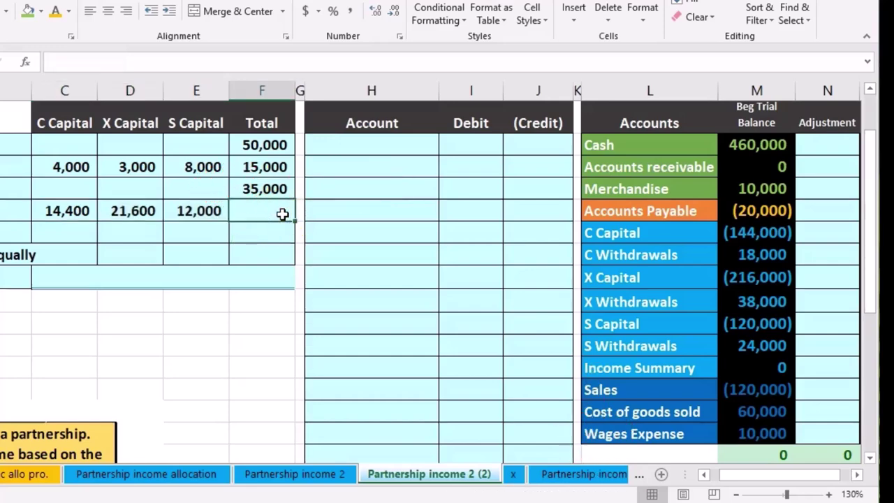
{"action": "type", "text": "=sum("}
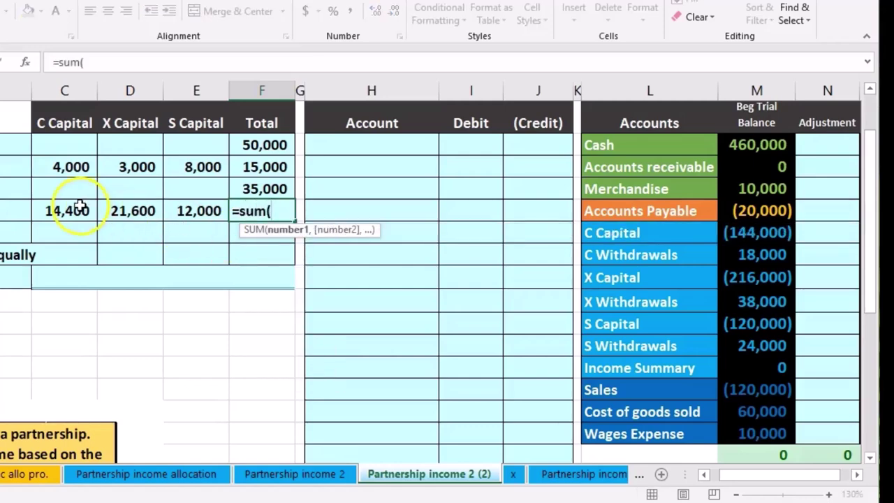
{"action": "left_click_drag", "start_coordinate": [80, 208], "coordinate": [181, 210]}
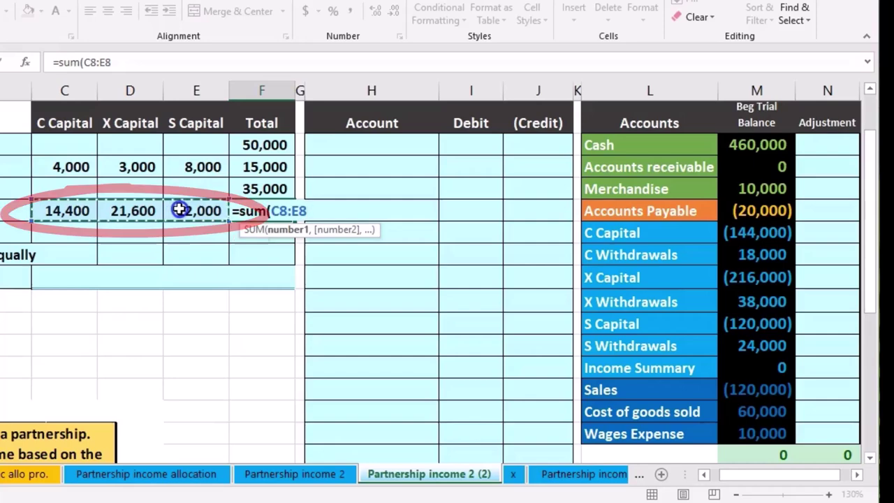
{"action": "key", "text": "Return"}
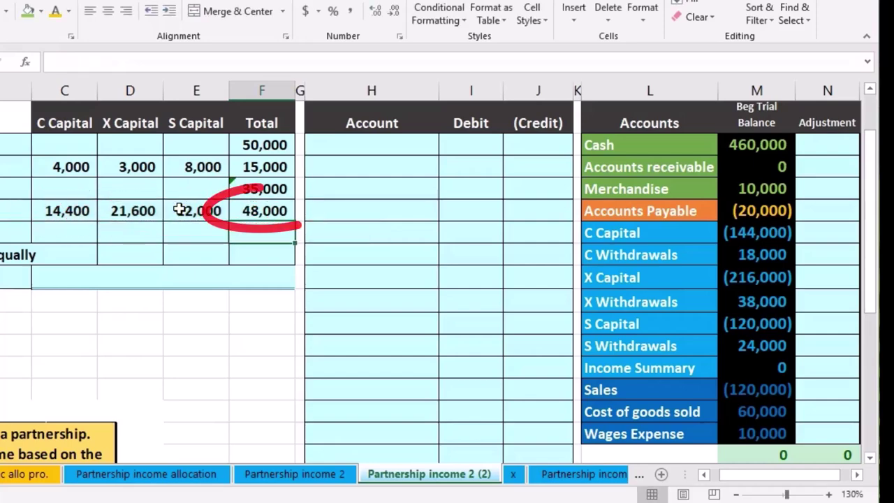
Calculate the balance remaining after interest allowances in F9 by subtracting F8 from F7
{"action": "left_click", "coordinate": [292, 191]}
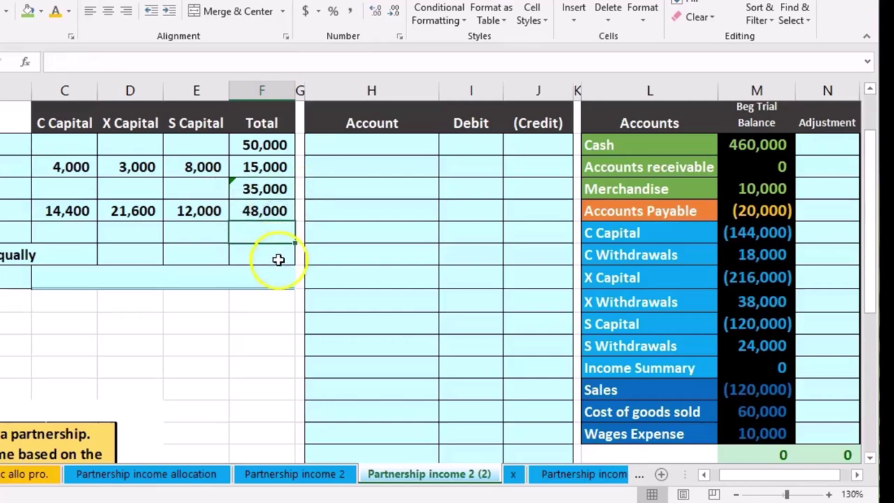
{"action": "type", "text": "="}
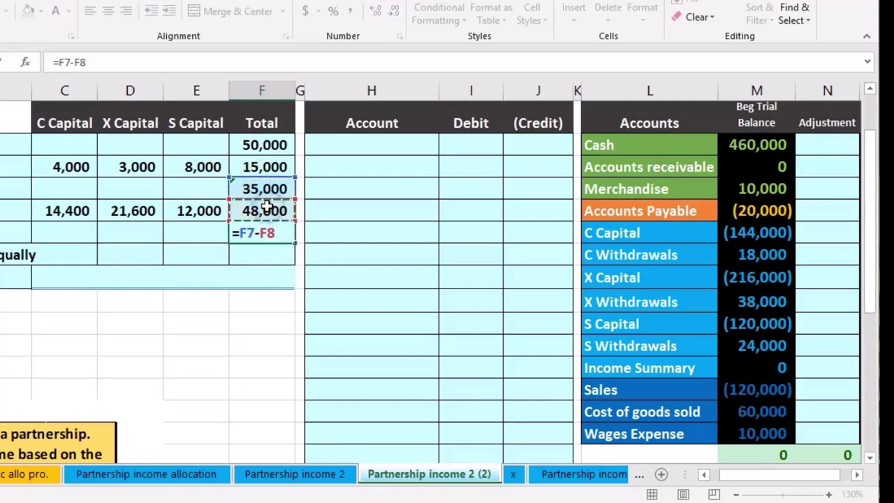
{"action": "key", "text": "Return"}
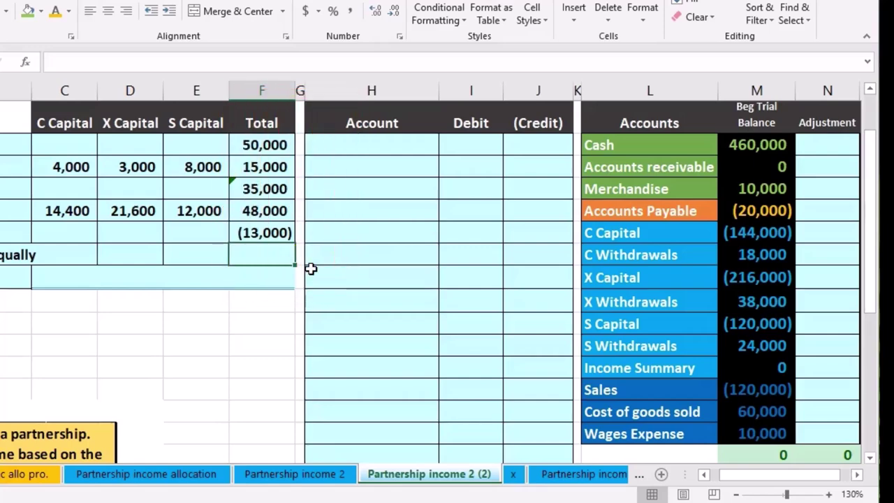
Review the remaining balance in F9 against the partnership agreement terms and the interest allowances
{"action": "left_click_drag", "start_coordinate": [768, 475], "coordinate": [779, 477]}
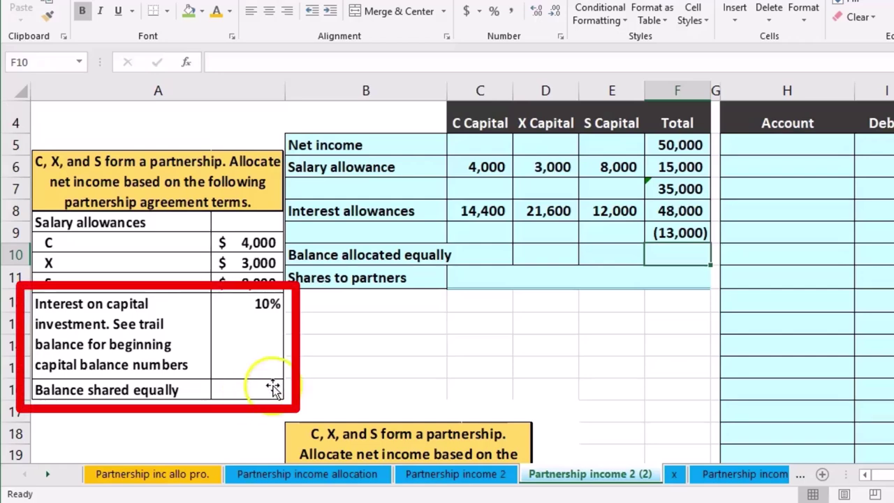
{"action": "left_click", "coordinate": [487, 257]}
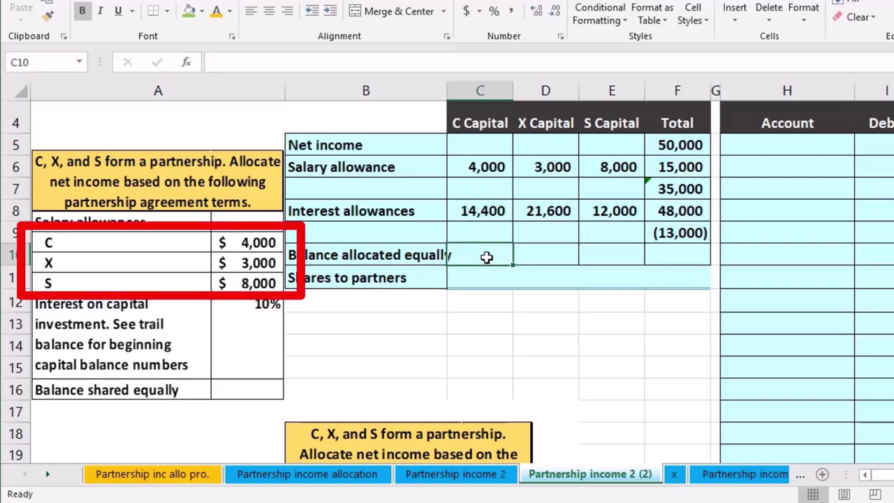
{"action": "left_click", "coordinate": [496, 258]}
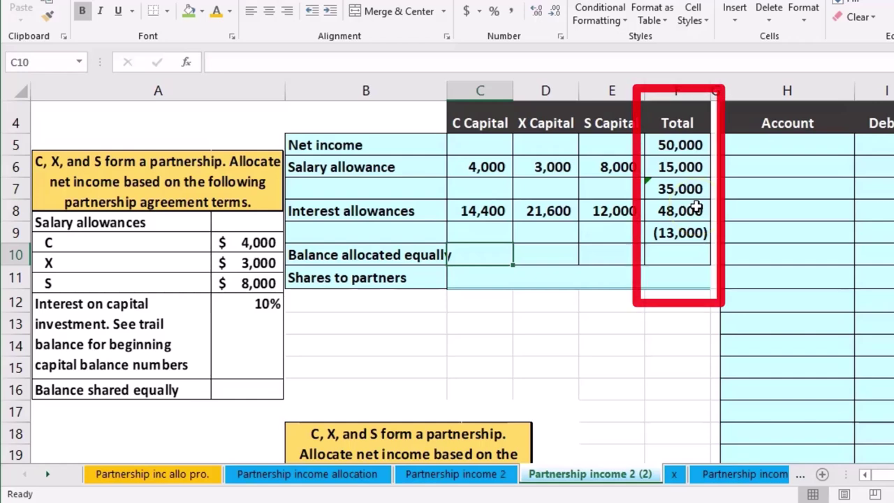
{"action": "left_click", "coordinate": [682, 233]}
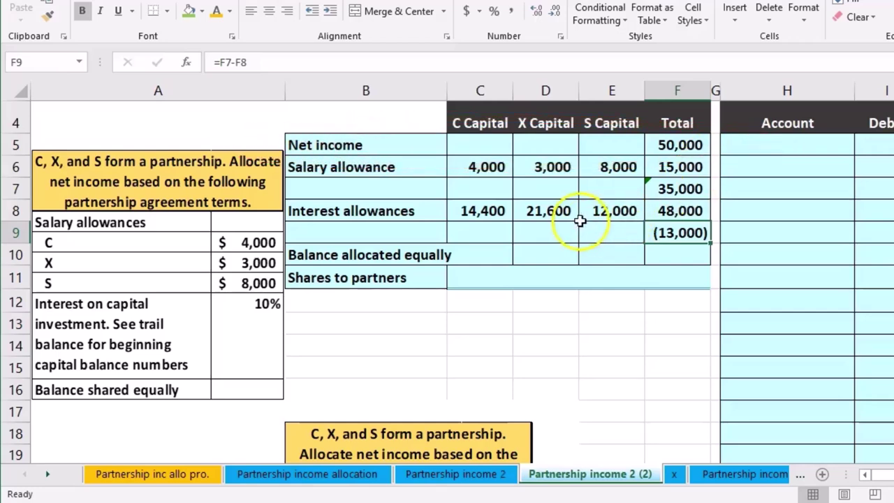
{"action": "left_click", "coordinate": [546, 211]}
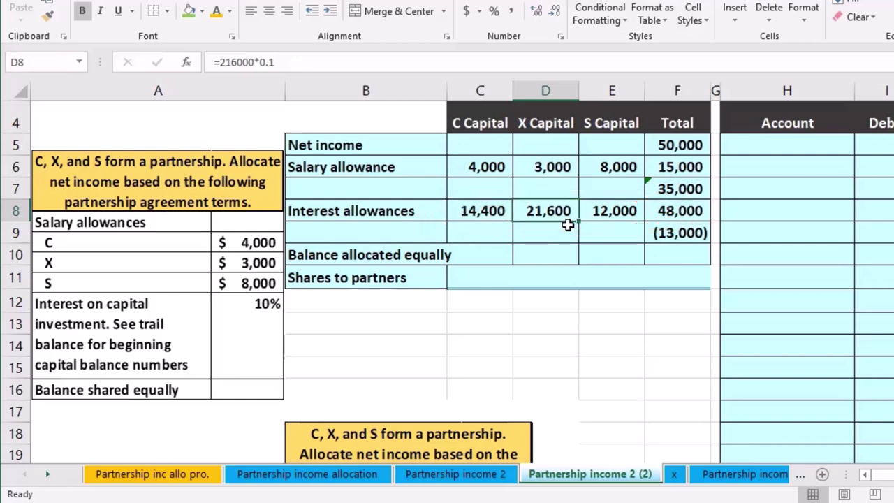
{"action": "left_click", "coordinate": [670, 237]}
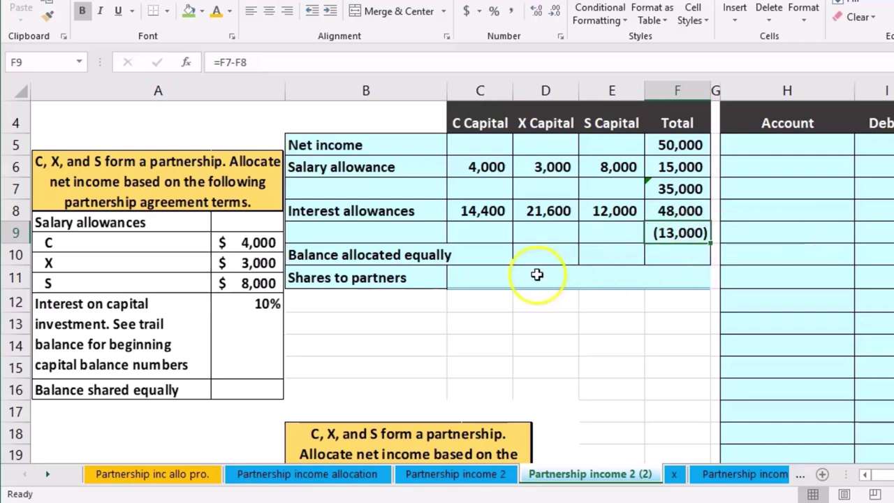
Split the remaining balance equally among C, X and S in the Balance allocated equally row with the formula =F9/3
{"action": "left_click", "coordinate": [489, 259]}
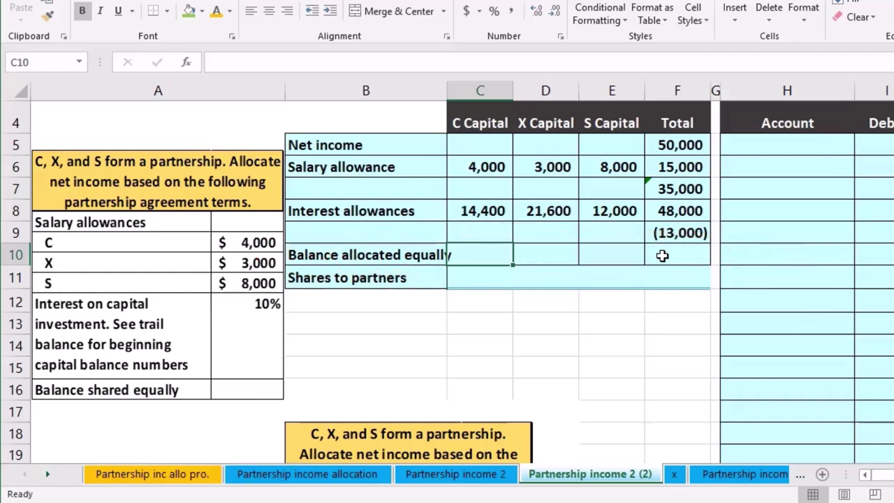
{"action": "type", "text": "="}
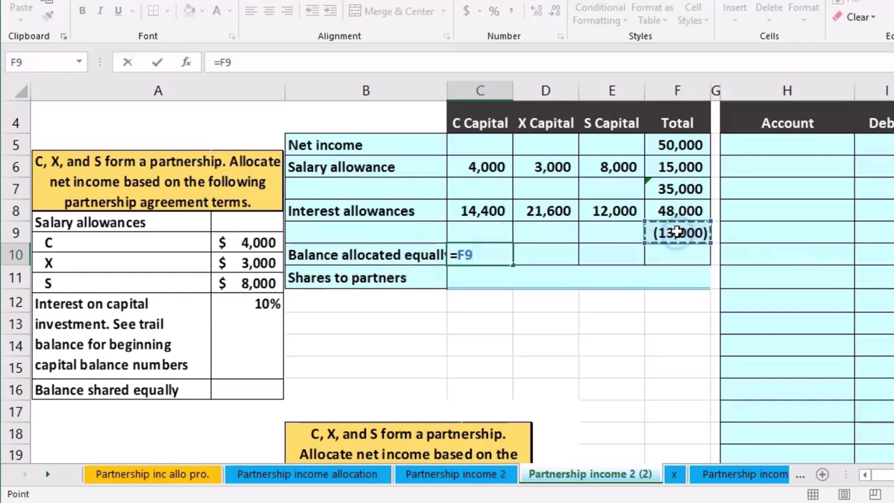
{"action": "key", "text": "Tab"}
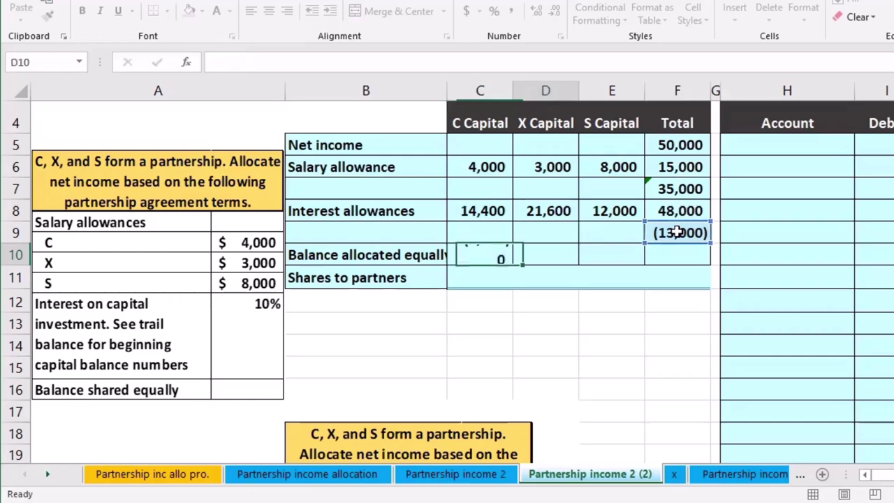
{"action": "type", "text": "="}
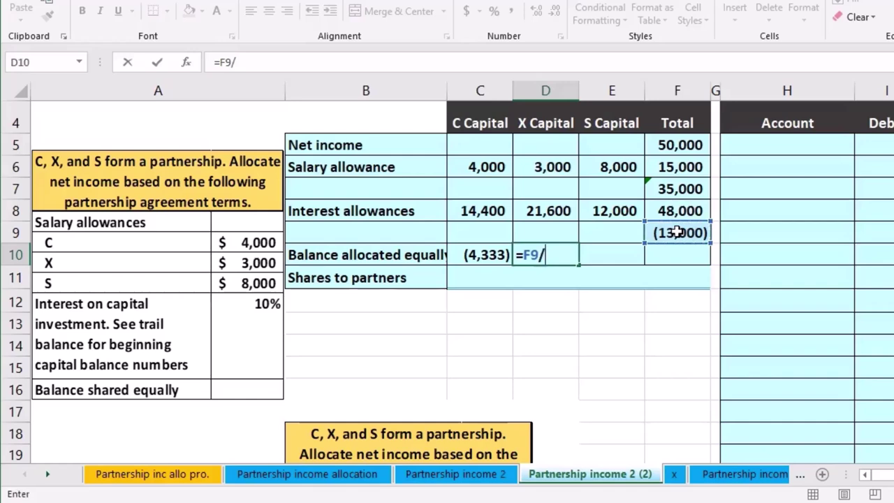
{"action": "key", "text": "Tab"}
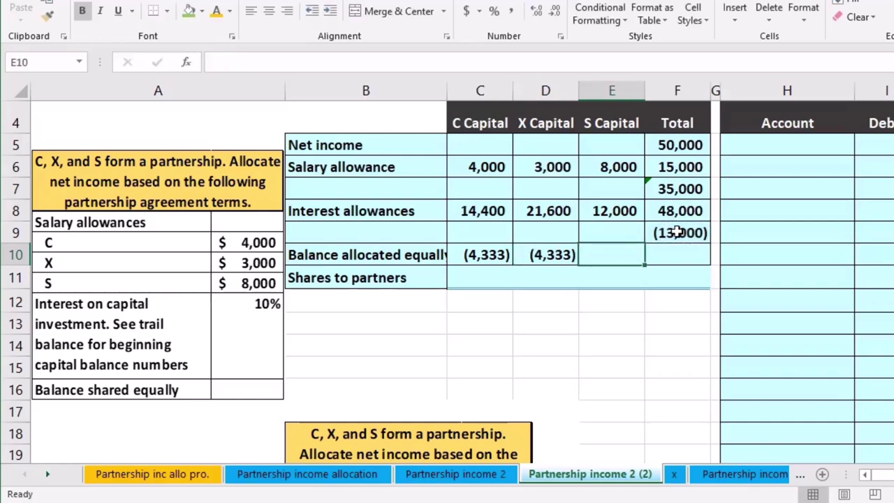
{"action": "type", "text": "="}
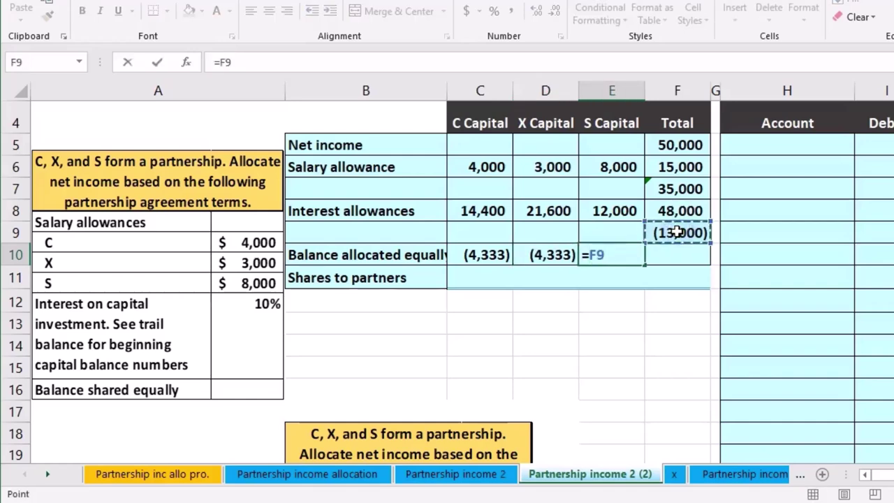
{"action": "type", "text": "/3"}
{"action": "key", "text": "Tab"}
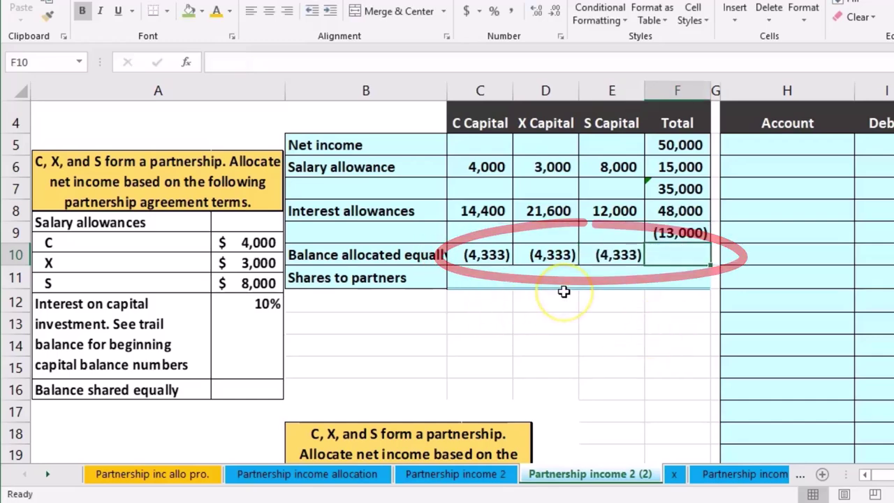
Total the equally allocated balance in F10 with a SUM of C10:E10
{"action": "type", "text": "=sum("}
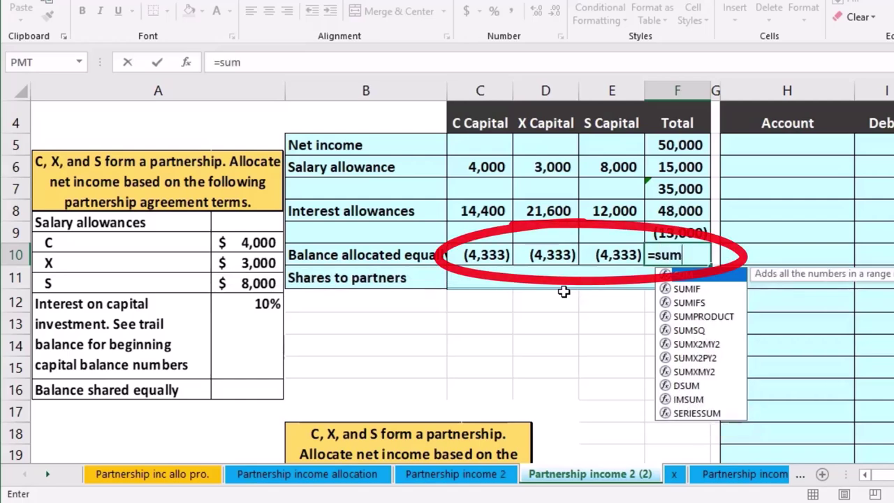
{"action": "key", "text": "Left"}
{"action": "key", "text": "Left"}
{"action": "key", "text": "Left"}
{"action": "key", "text": "shift+Right"}
{"action": "key", "text": "shift+Right"}
{"action": "key", "text": "Return"}
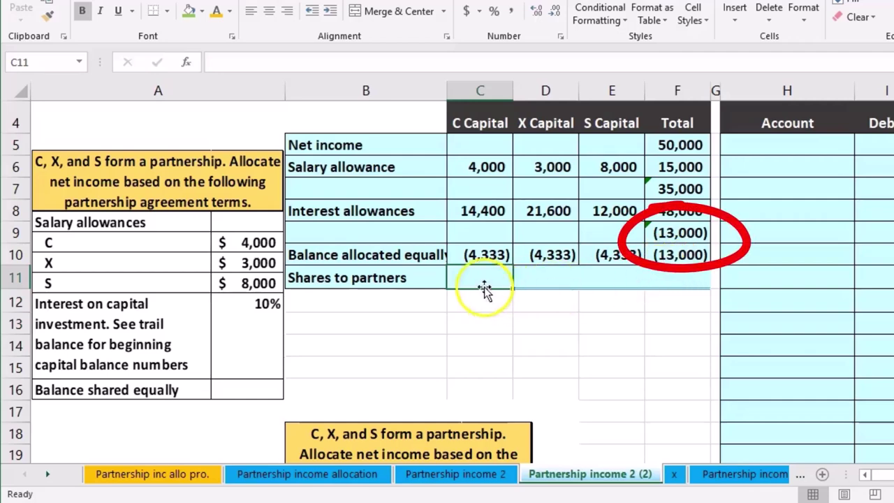
Review C's salary and interest allowances and the total net income, ending on C's Shares to partners cell
{"action": "left_click", "coordinate": [471, 167]}
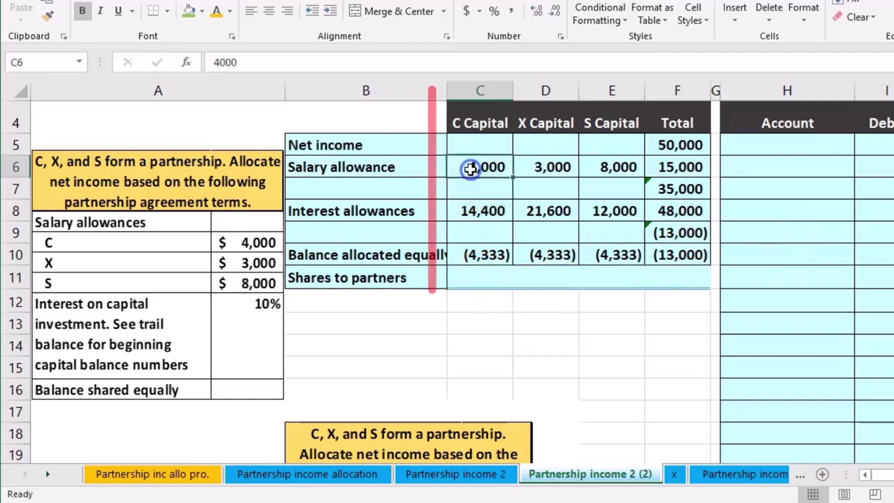
{"action": "left_click", "coordinate": [465, 207]}
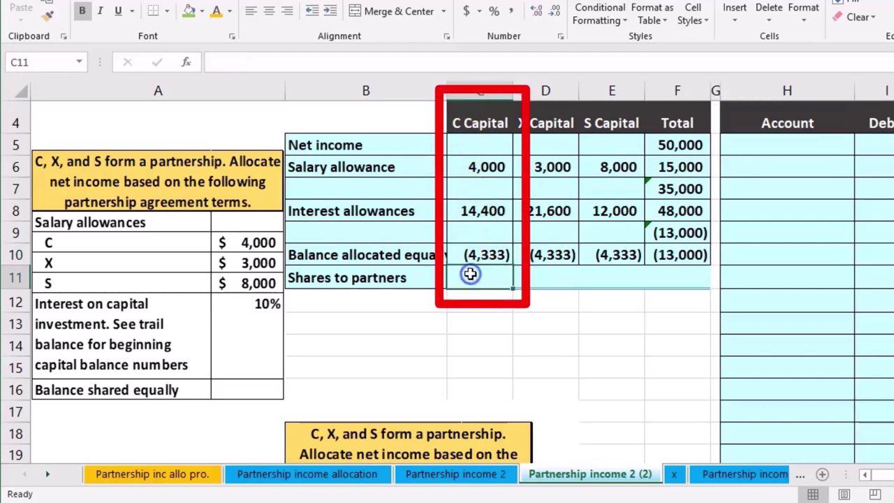
{"action": "left_click", "coordinate": [667, 147]}
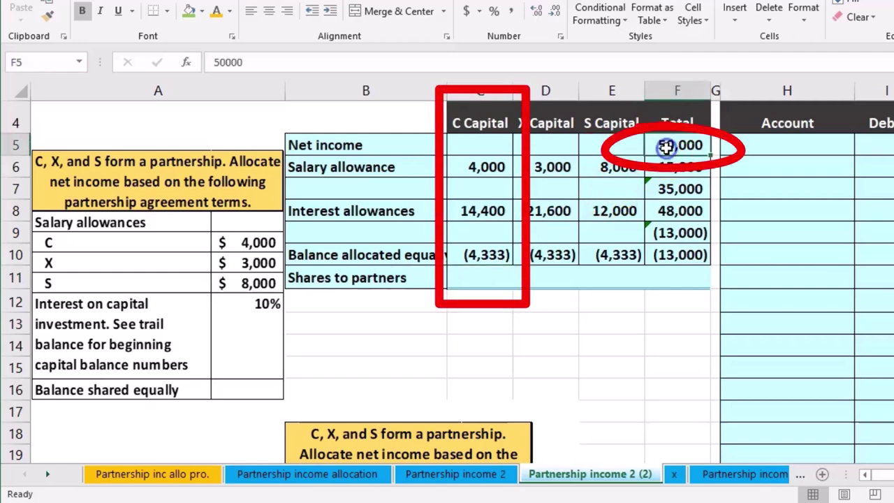
{"action": "left_click", "coordinate": [489, 274]}
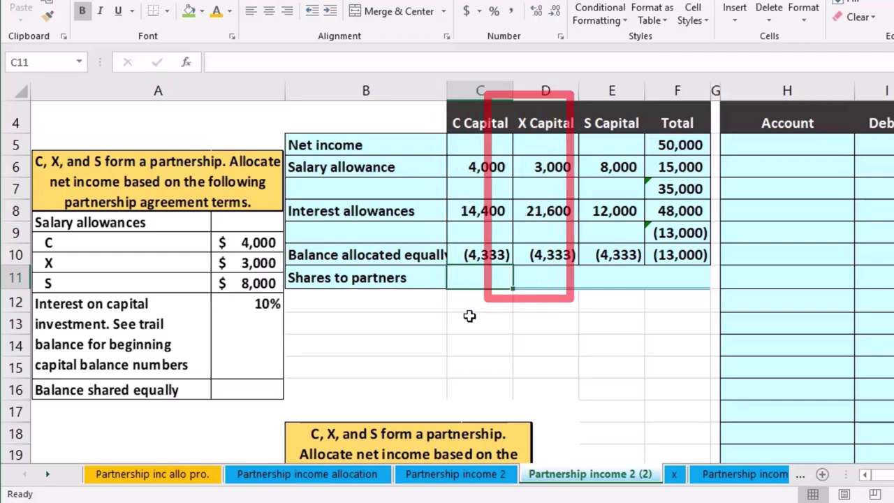
Total C's allocations in the Shares to partners row by entering a SUM of C5:C10 in C11
{"action": "type", "text": "=sum"}
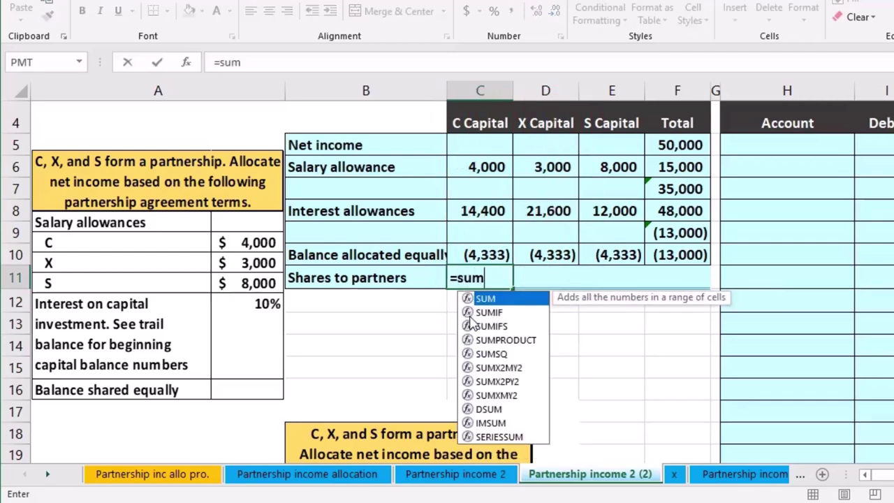
{"action": "double_click", "coordinate": [484, 299]}
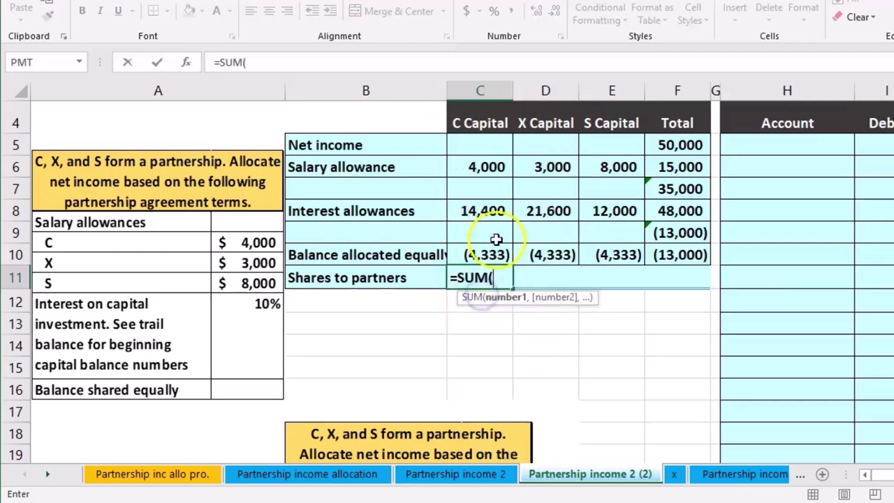
{"action": "left_click_drag", "start_coordinate": [489, 145], "coordinate": [485, 254]}
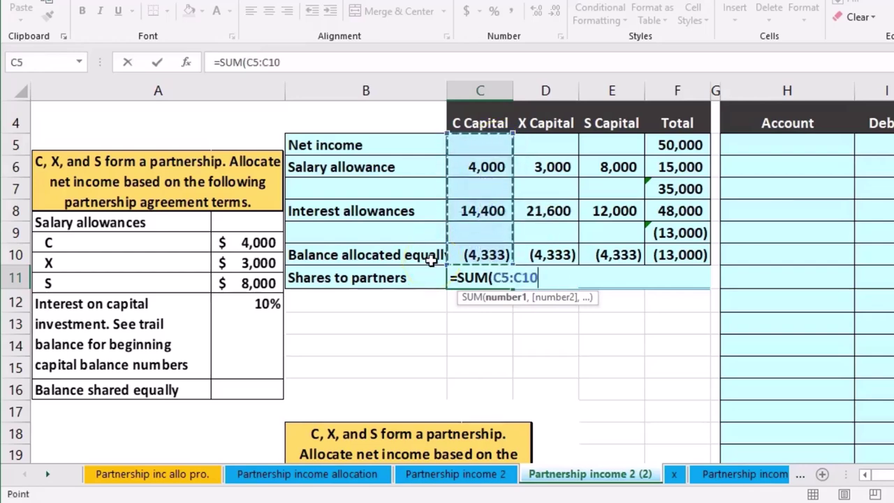
{"action": "key", "text": "Tab"}
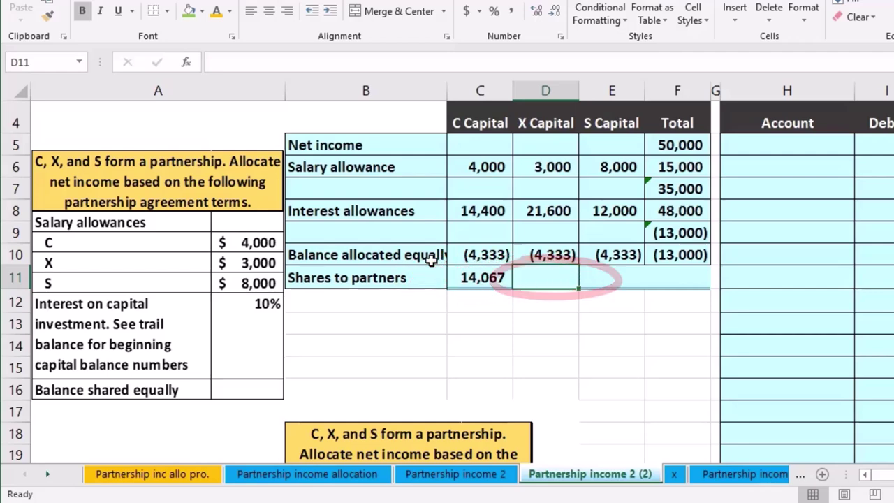
Calculate X's share in D11 with a SUM of D5:D10
{"action": "type", "text": "="}
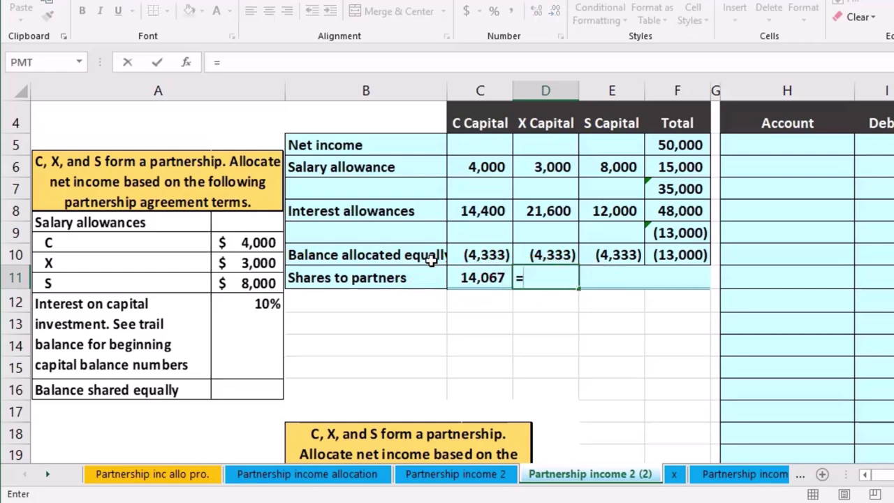
{"action": "type", "text": "sum"}
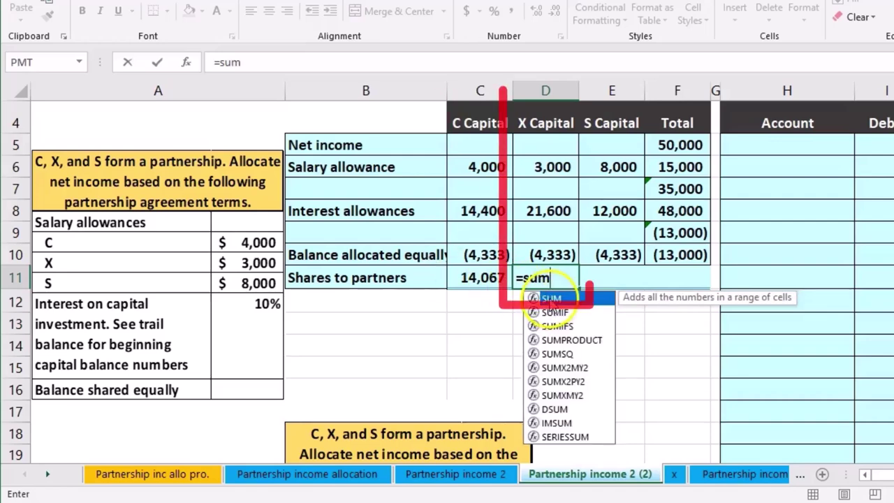
{"action": "double_click", "coordinate": [535, 299]}
{"action": "left_click_drag", "start_coordinate": [554, 148], "coordinate": [550, 256]}
{"action": "key", "text": "Tab"}
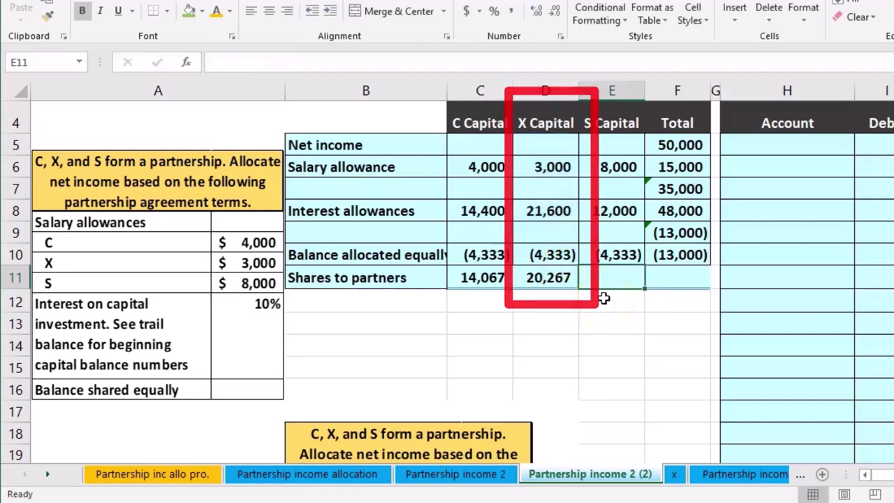
Calculate S's share in E11 with a SUM of E5:E10
{"action": "type", "text": "=sum"}
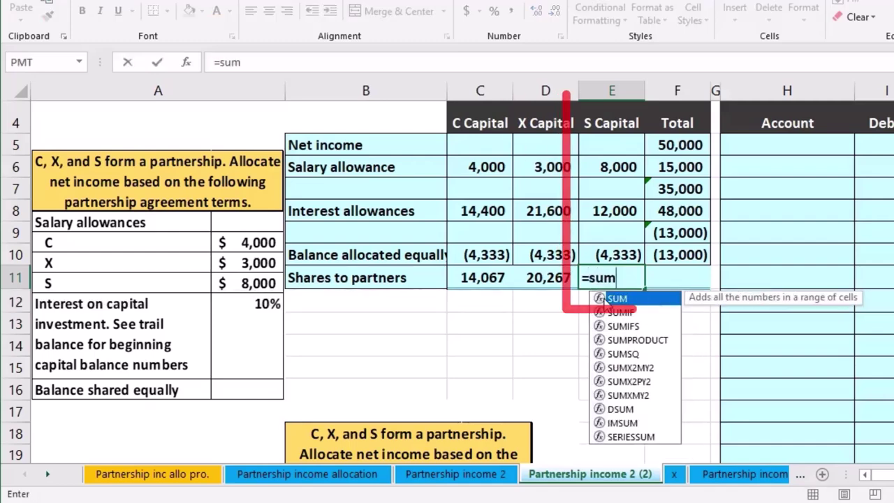
{"action": "double_click", "coordinate": [605, 300]}
{"action": "left_click_drag", "start_coordinate": [612, 148], "coordinate": [619, 250]}
{"action": "key", "text": "Return"}
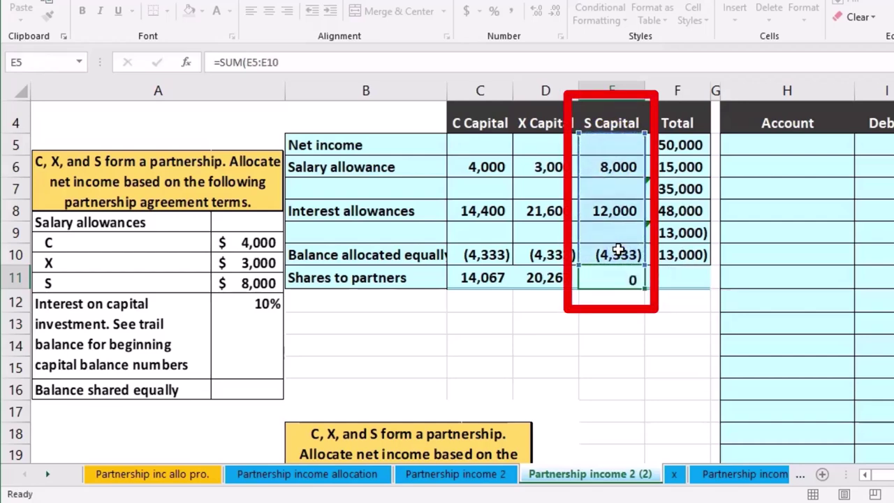
Total the three partners' shares in F11 with a SUM of C11:E11
{"action": "left_click", "coordinate": [672, 277]}
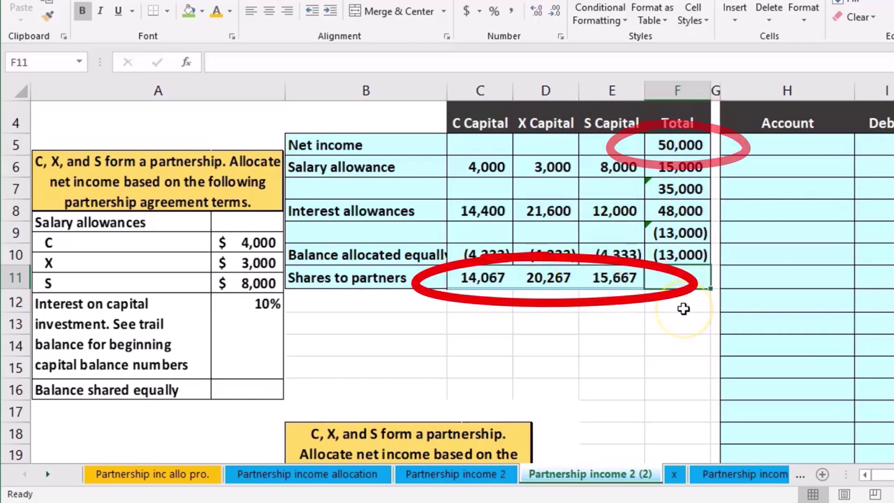
{"action": "type", "text": "=sum("}
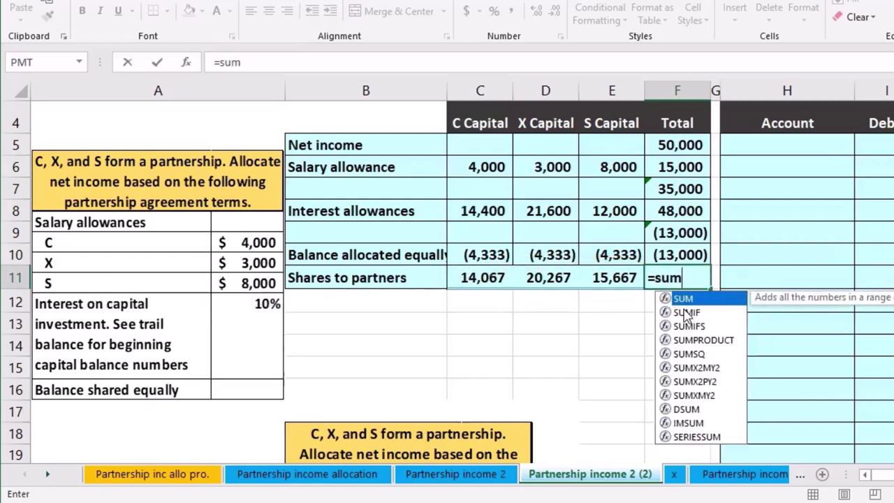
{"action": "key", "text": "shift+Left"}
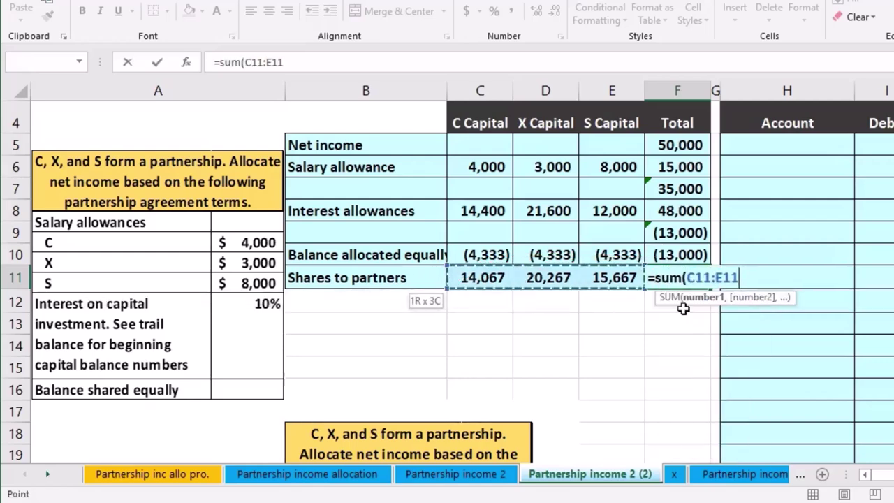
{"action": "key", "text": "Return"}
Compare the net income in F5 with the Shares to partners amounts for C, X and S in row 11
{"action": "left_click", "coordinate": [669, 146]}
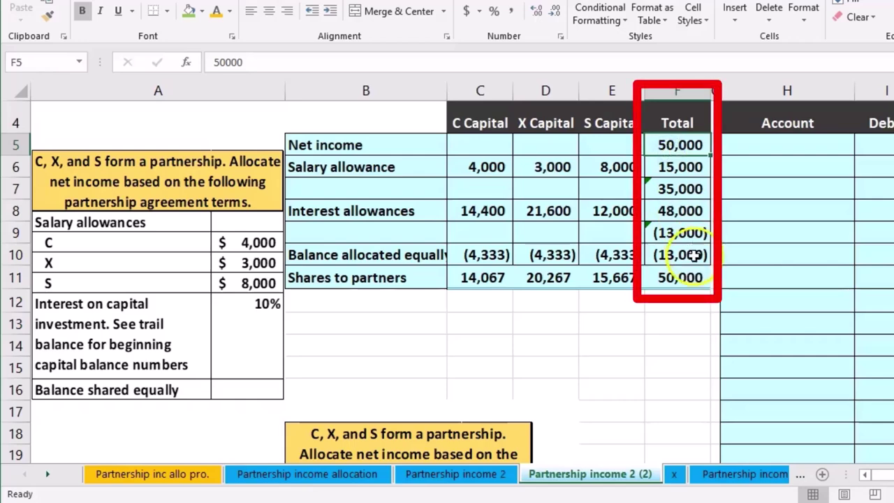
{"action": "left_click", "coordinate": [494, 121]}
{"action": "left_click", "coordinate": [535, 122]}
{"action": "left_click", "coordinate": [623, 123]}
{"action": "left_click", "coordinate": [501, 280]}
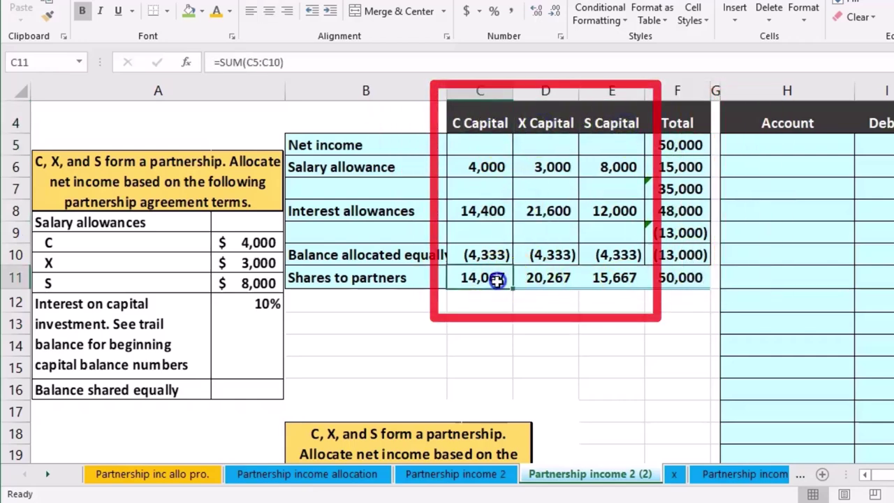
{"action": "left_click", "coordinate": [550, 280]}
{"action": "left_click", "coordinate": [609, 279]}
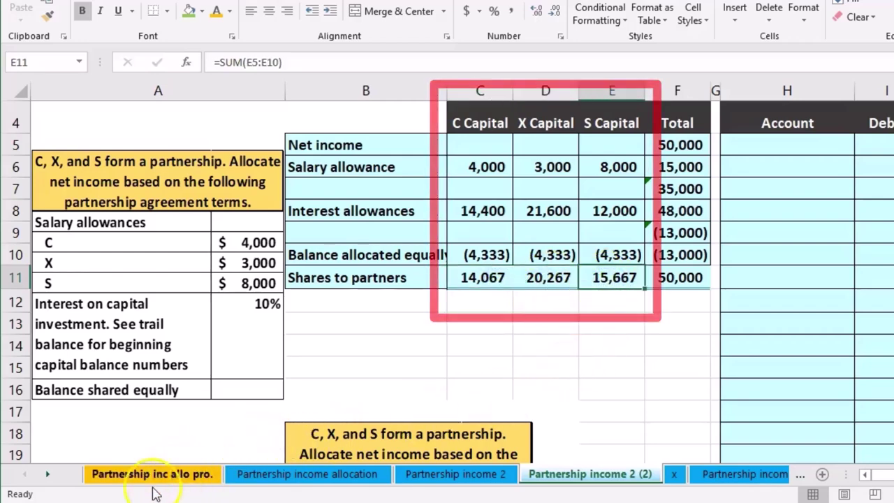
Examine the trial balance accounts beside the journal entry area, down to the beginning Net income formula in M20
{"action": "left_click", "coordinate": [581, 347]}
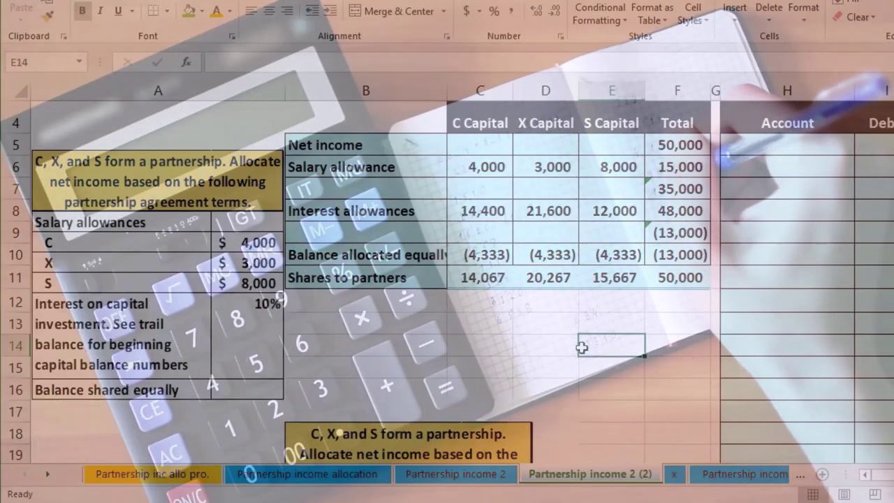
{"action": "key", "text": "Right"}
{"action": "key", "text": "Right"}
{"action": "key", "text": "Right"}
{"action": "key", "text": "Right"}
{"action": "key", "text": "Right"}
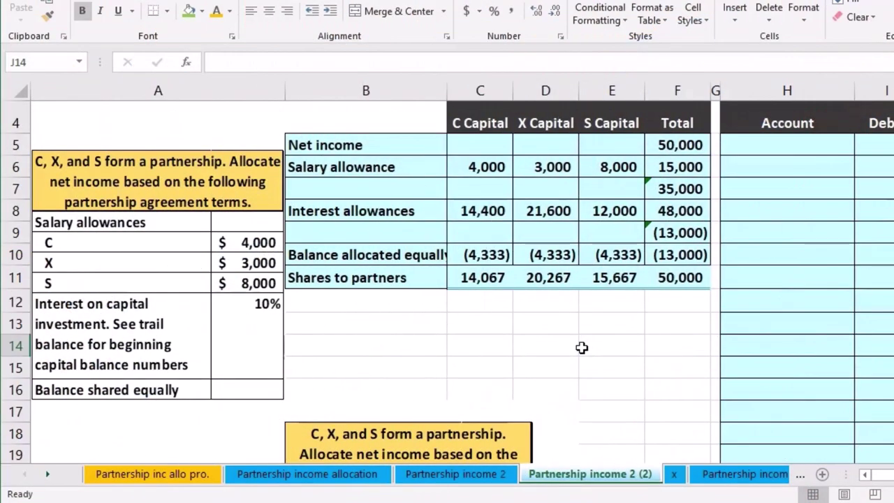
{"action": "key", "text": "Right"}
{"action": "key", "text": "Right"}
{"action": "key", "text": "Right"}
{"action": "key", "text": "Right"}
{"action": "key", "text": "Right"}
{"action": "key", "text": "Right"}
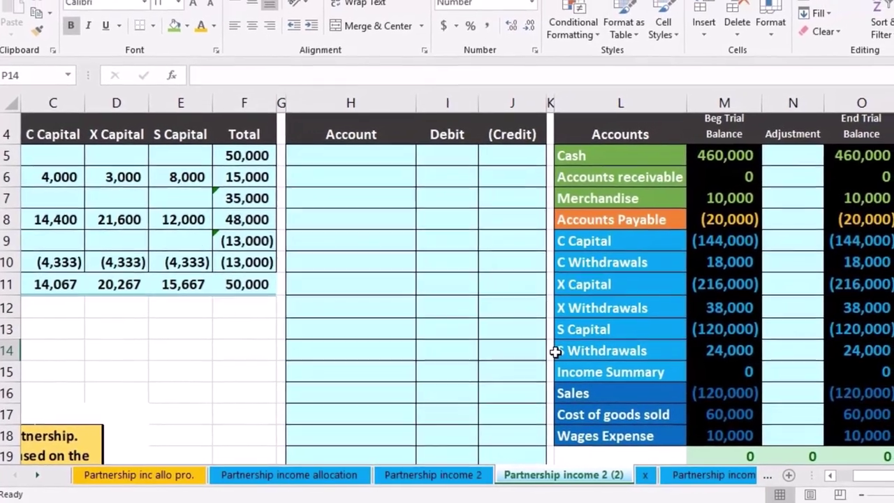
{"action": "scroll", "coordinate": [534, 363], "scroll_direction": "down", "scroll_amount": 1}
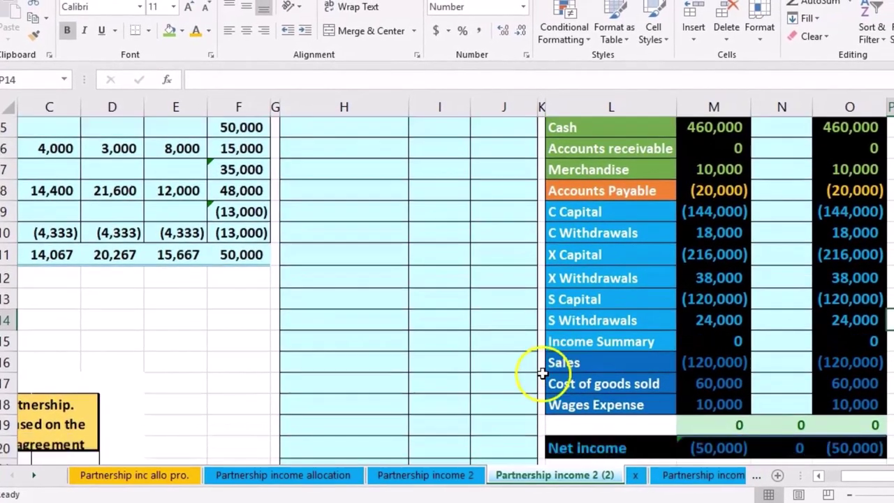
{"action": "left_click", "coordinate": [718, 405]}
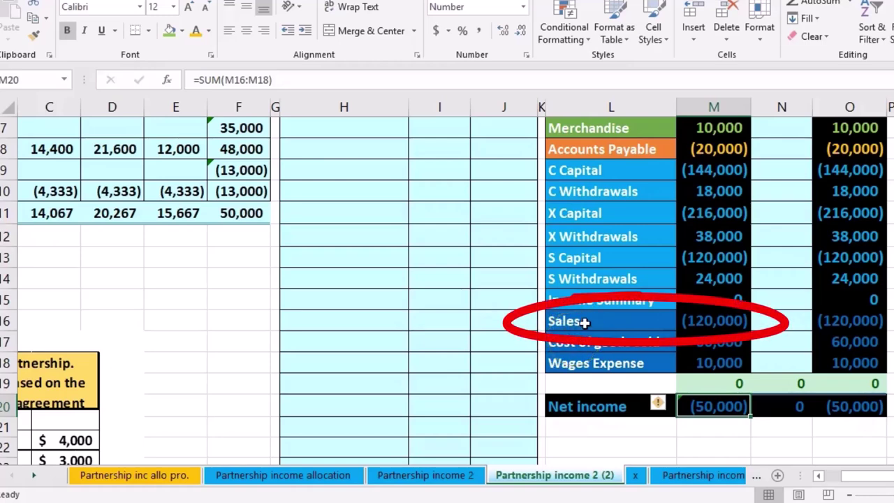
Copy the Sales account name from the trial balance into H5 of the journal entry as a value only
{"action": "left_click", "coordinate": [585, 322]}
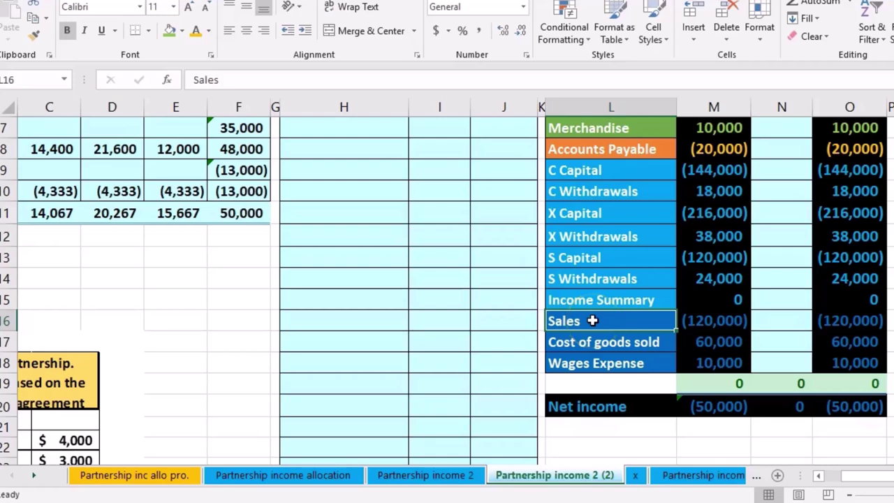
{"action": "right_click", "coordinate": [593, 320]}
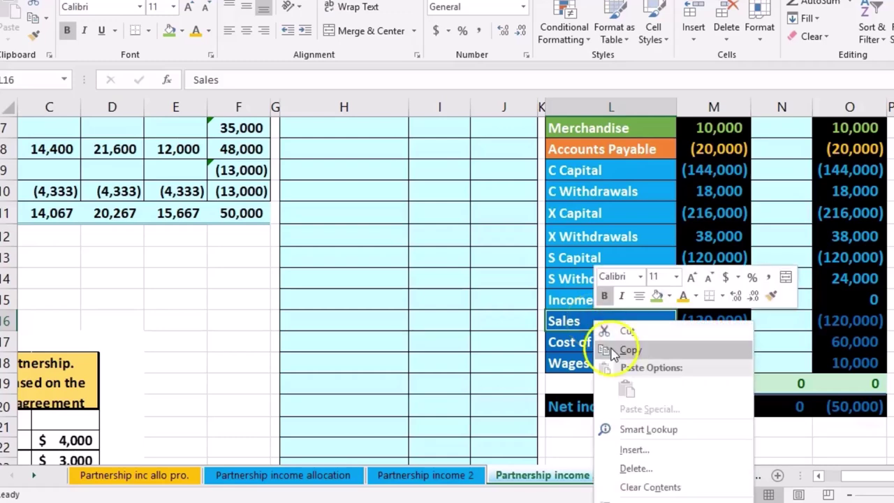
{"action": "left_click", "coordinate": [609, 351]}
{"action": "scroll", "coordinate": [424, 339], "scroll_direction": "up", "scroll_amount": 1}
{"action": "left_click", "coordinate": [338, 158]}
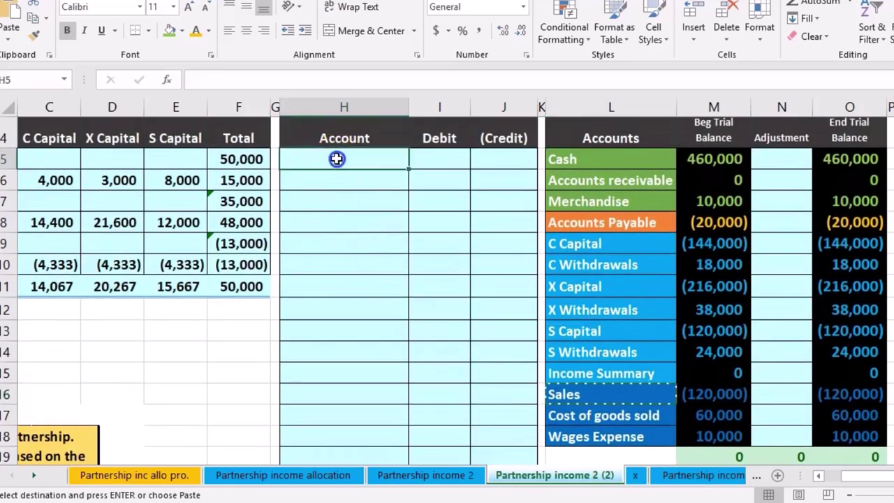
{"action": "right_click", "coordinate": [336, 159]}
{"action": "left_click", "coordinate": [392, 231]}
Enter a debit of 120,000 for Sales in I5
{"action": "left_click", "coordinate": [431, 158]}
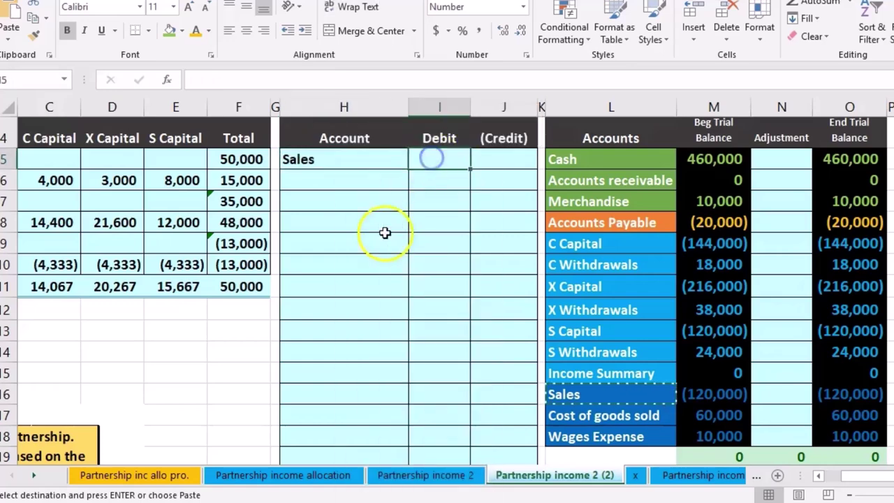
{"action": "type", "text": "120"}
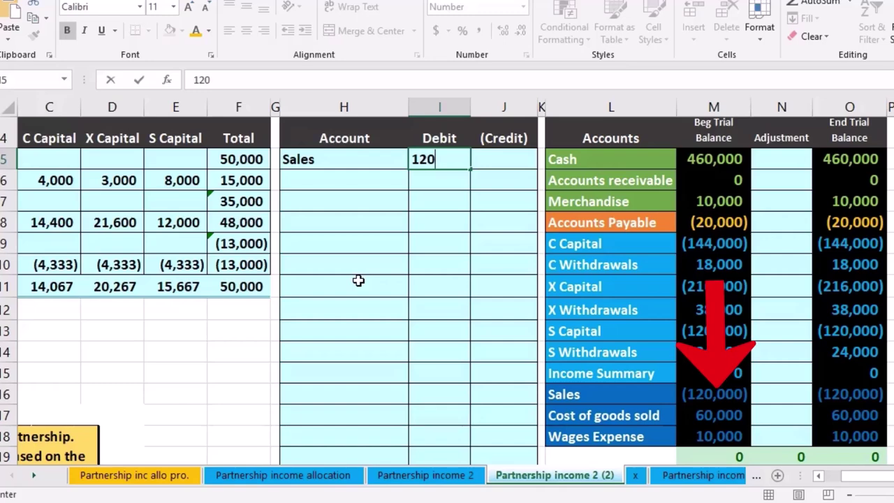
{"action": "type", "text": ",000"}
{"action": "key", "text": "Return"}
Enter the matching credit in J6 as the negative of the Sales debit, with the formula -I5
{"action": "key", "text": "Right"}
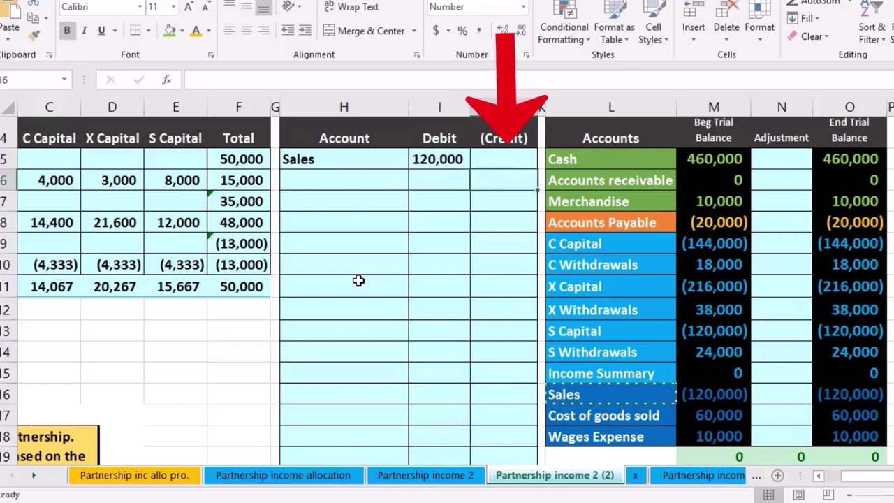
{"action": "type", "text": "-"}
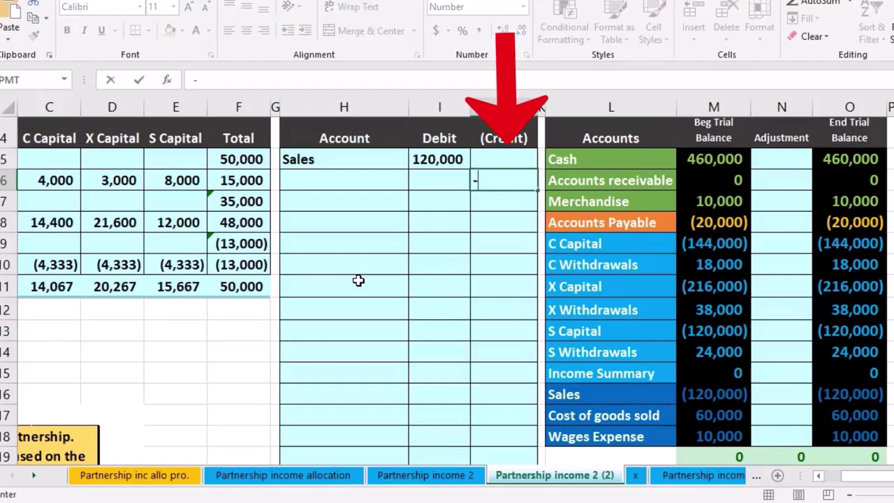
{"action": "left_click", "coordinate": [435, 156]}
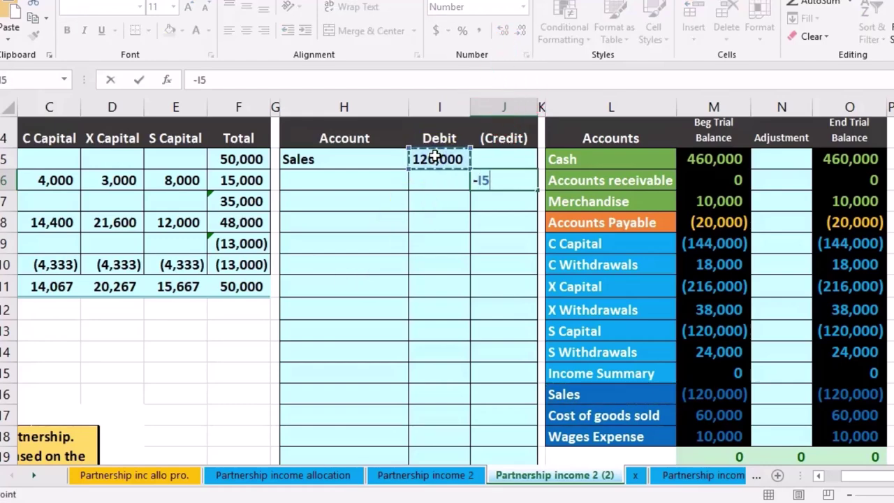
{"action": "key", "text": "Return"}
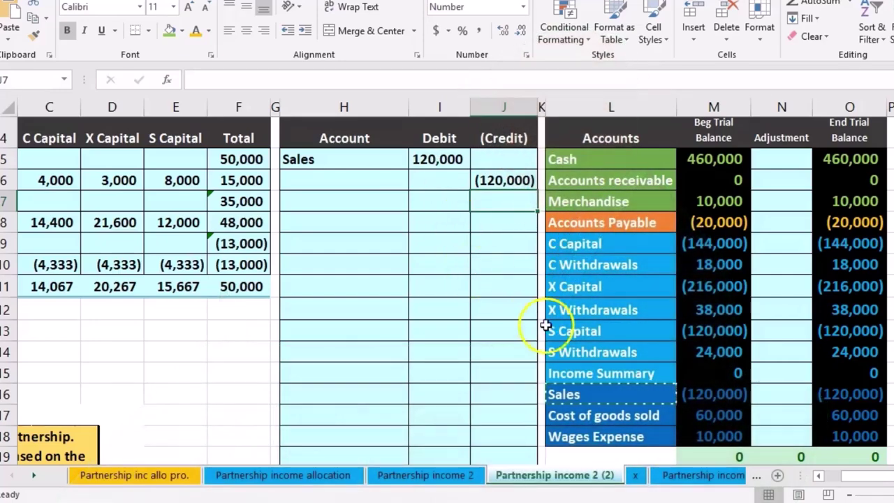
Copy the Income Summary account name from the trial balance into H6 as a value only, indented as the credit account
{"action": "left_click", "coordinate": [577, 377]}
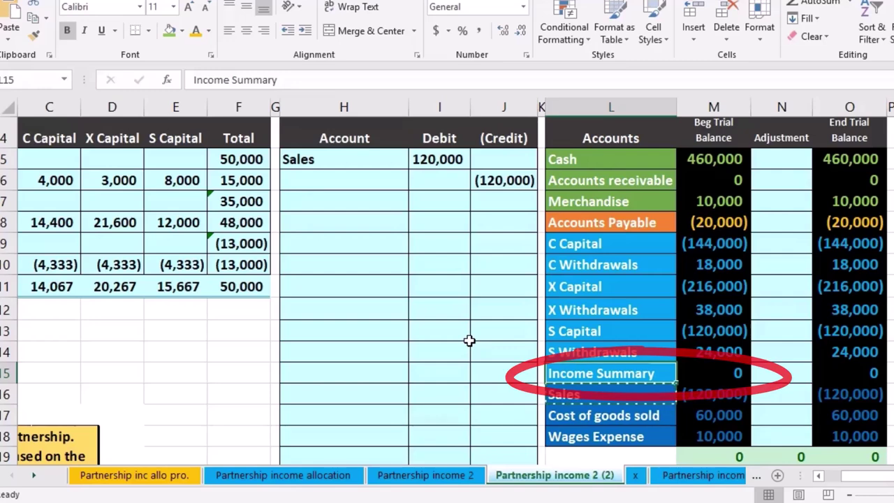
{"action": "left_click", "coordinate": [560, 376]}
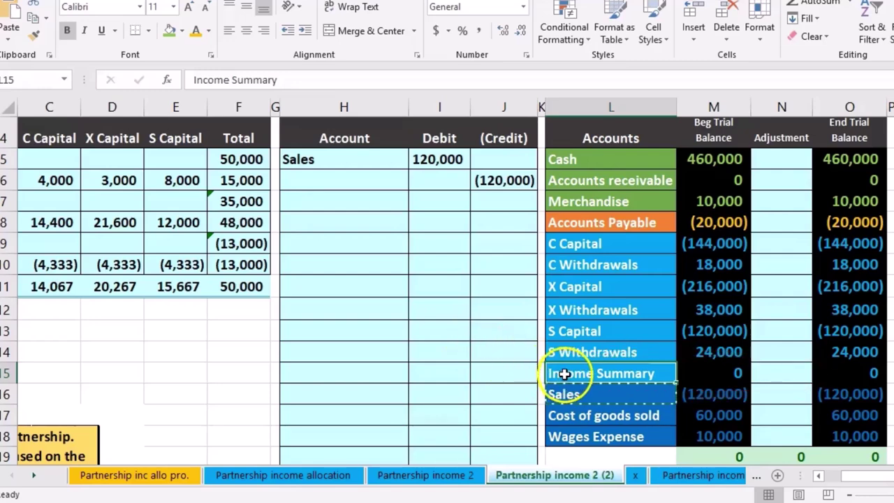
{"action": "right_click", "coordinate": [563, 375]}
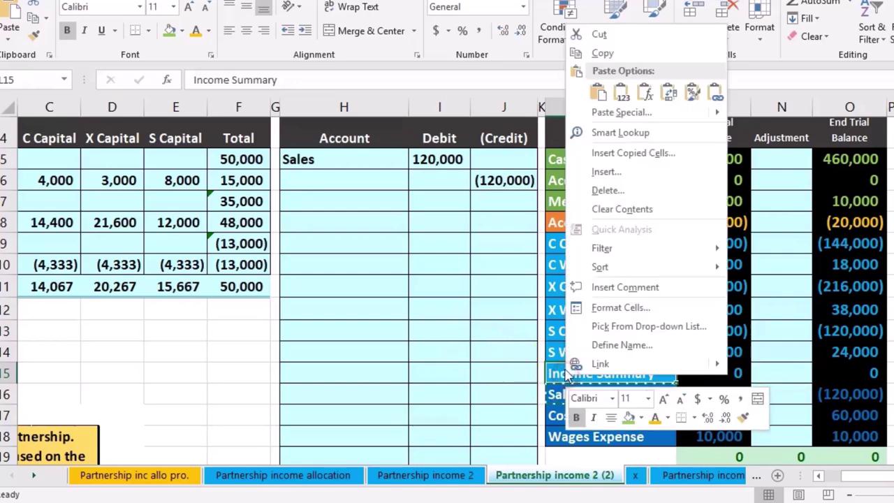
{"action": "left_click", "coordinate": [603, 55]}
{"action": "left_click", "coordinate": [349, 180]}
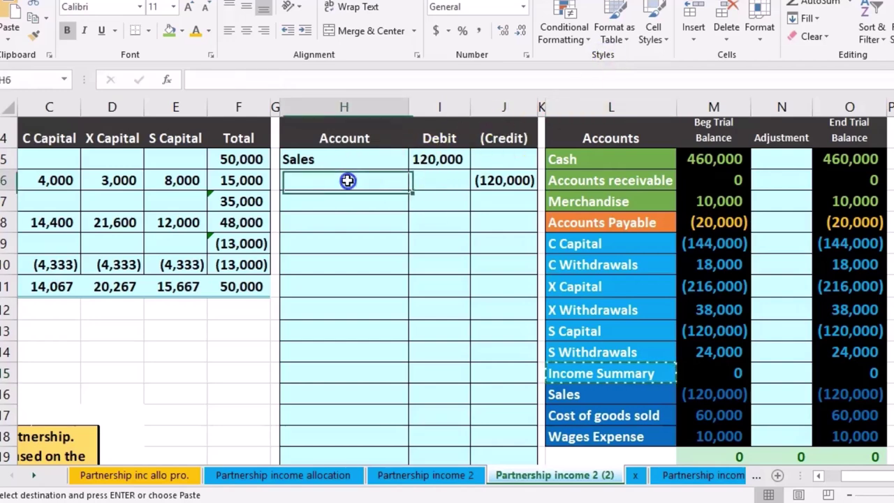
{"action": "right_click", "coordinate": [348, 181]}
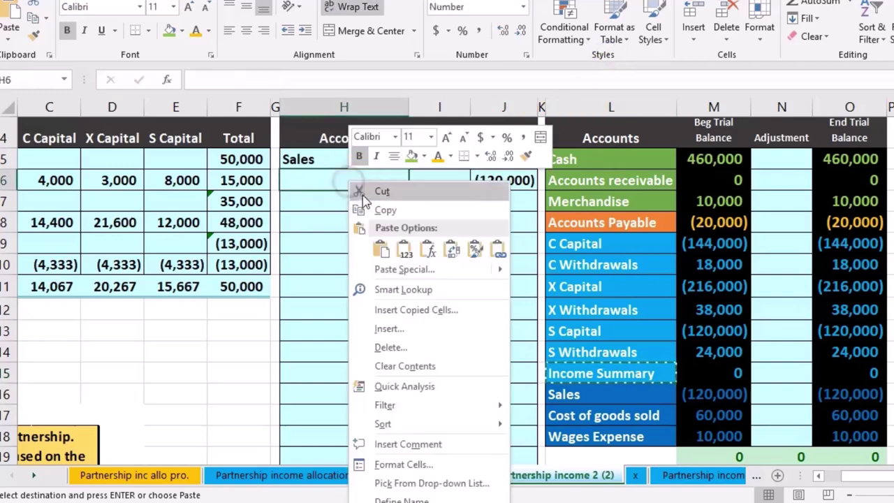
{"action": "left_click", "coordinate": [405, 248]}
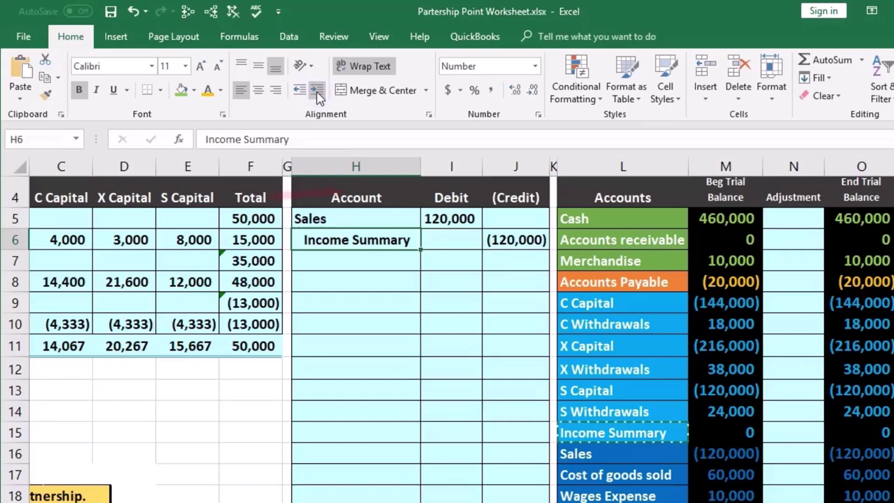
Post the Sales debit to the Sales row of the trial balance Adjustment column with the formula =I5
{"action": "left_click", "coordinate": [416, 216]}
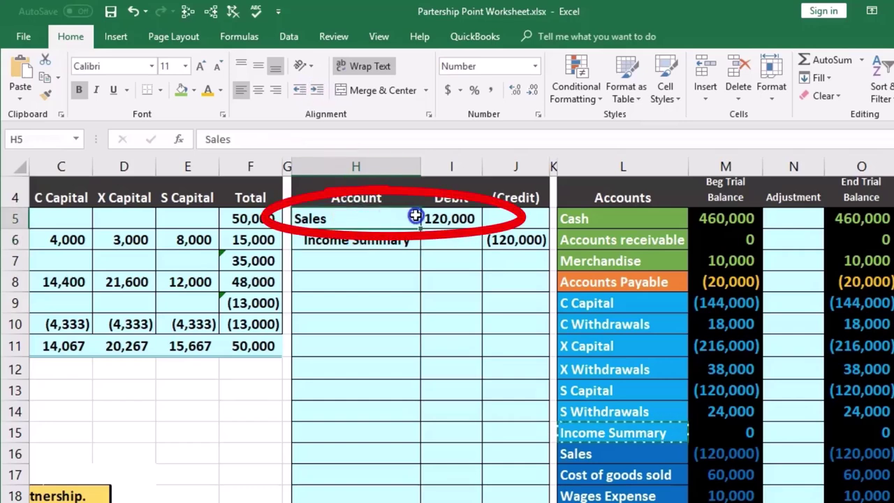
{"action": "left_click_drag", "start_coordinate": [416, 216], "coordinate": [423, 217]}
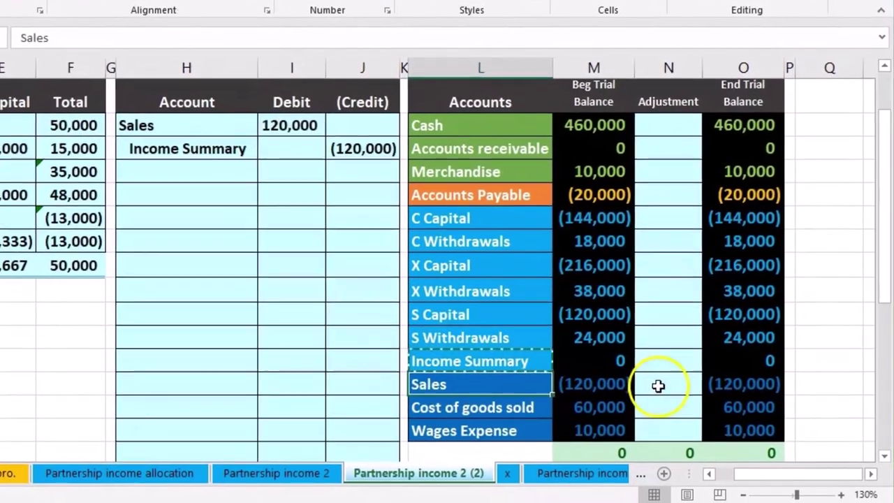
{"action": "left_click", "coordinate": [785, 456]}
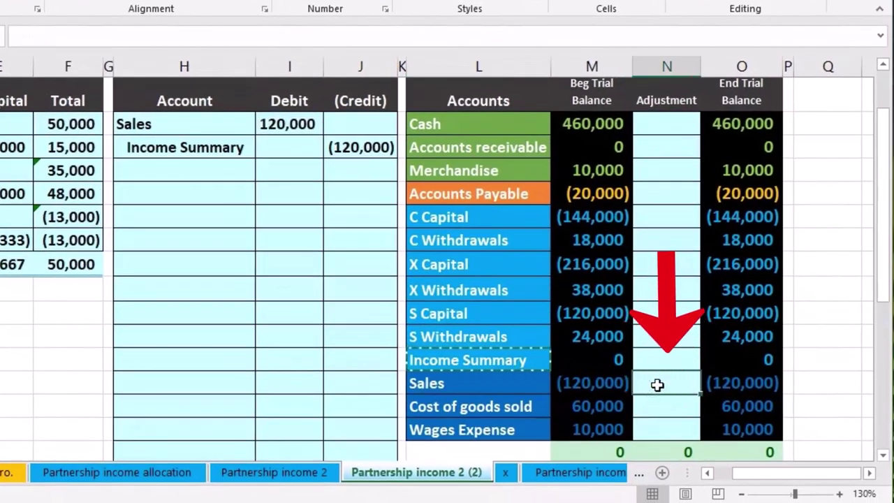
{"action": "type", "text": "="}
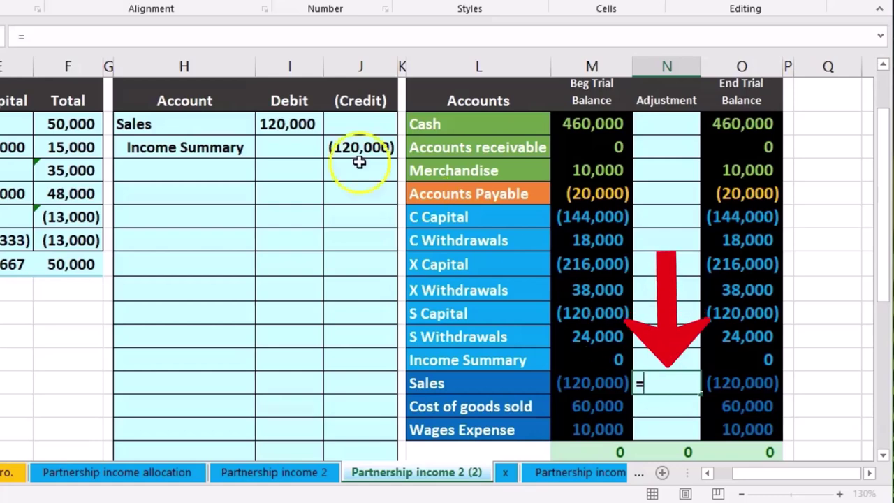
{"action": "left_click", "coordinate": [302, 125]}
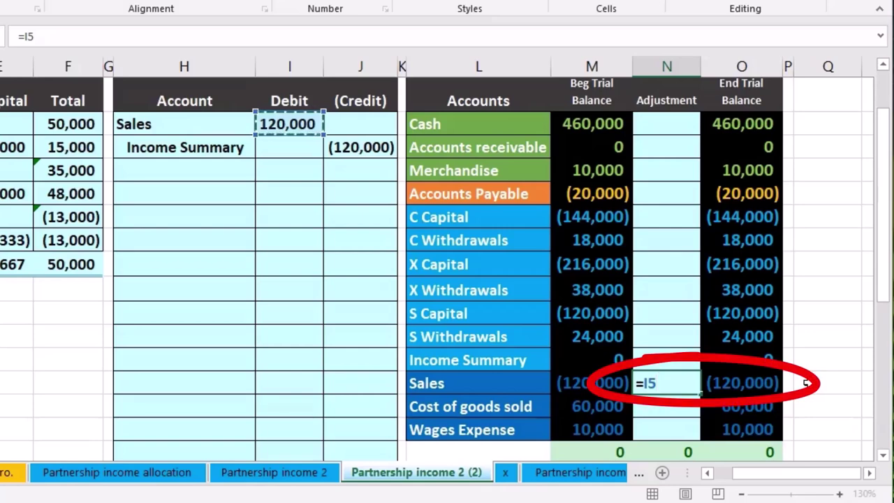
{"action": "key", "text": "Return"}
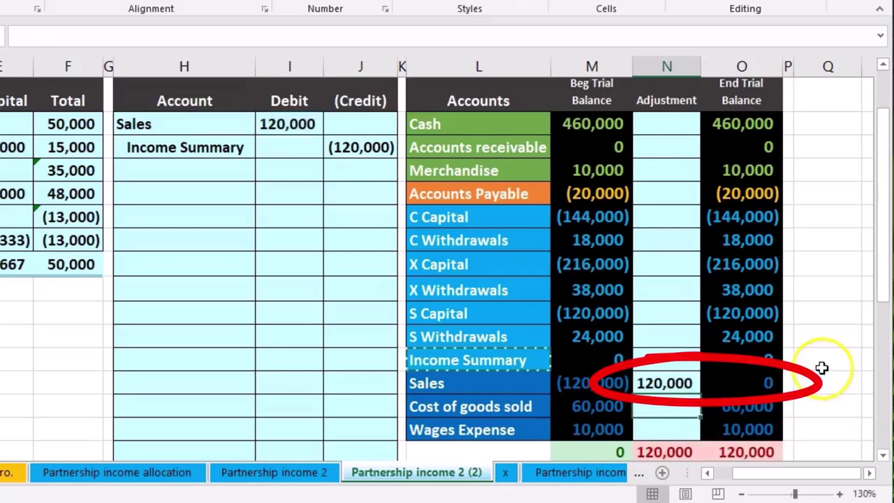
Post the Income Summary credit to its Adjustment cell in the trial balance with =J6 and widen column N
{"action": "left_click_drag", "start_coordinate": [229, 151], "coordinate": [359, 146]}
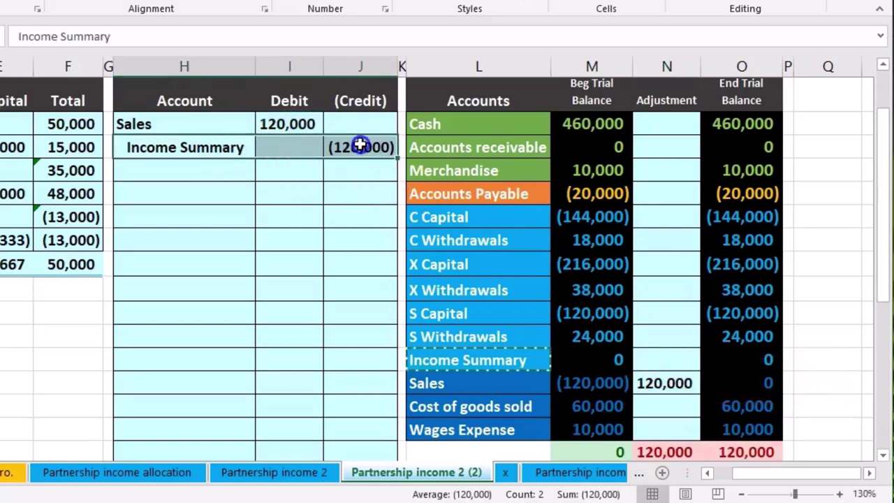
{"action": "left_click_drag", "start_coordinate": [496, 363], "coordinate": [575, 357]}
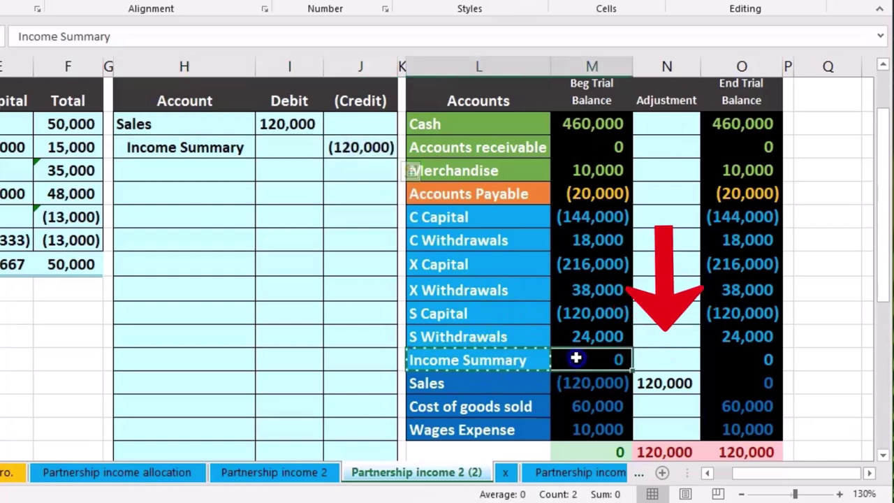
{"action": "left_click", "coordinate": [673, 361]}
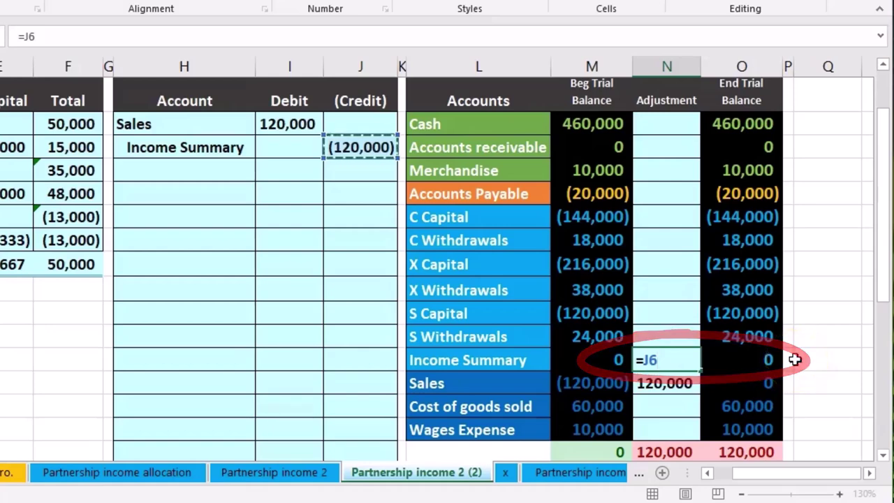
{"action": "key", "text": "Return"}
{"action": "left_click_drag", "start_coordinate": [701, 65], "coordinate": [714, 66]}
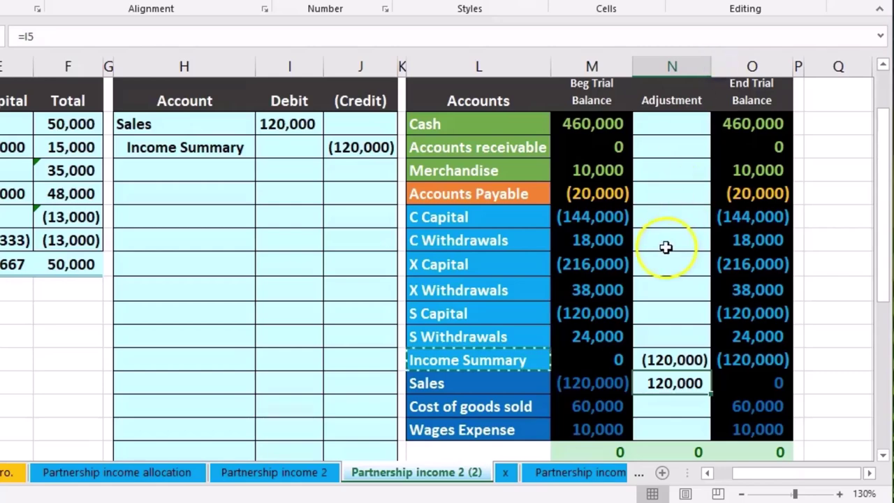
Copy the Cost of goods sold and Wages Expense account names together from the trial balance
{"action": "scroll", "coordinate": [621, 330], "scroll_direction": "down", "scroll_amount": 1}
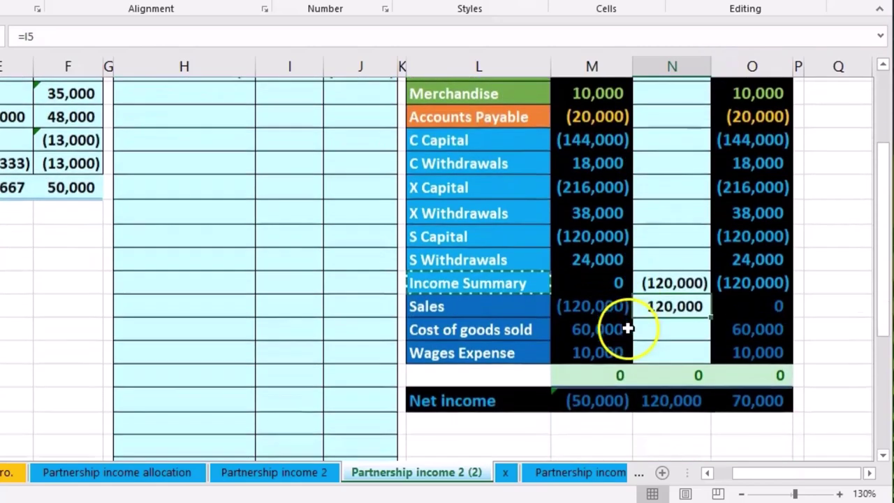
{"action": "mouse_move", "coordinate": [517, 330]}
{"action": "left_mouse_down"}
{"action": "mouse_move", "coordinate": [565, 328]}
{"action": "mouse_move", "coordinate": [569, 341]}
{"action": "left_mouse_up"}
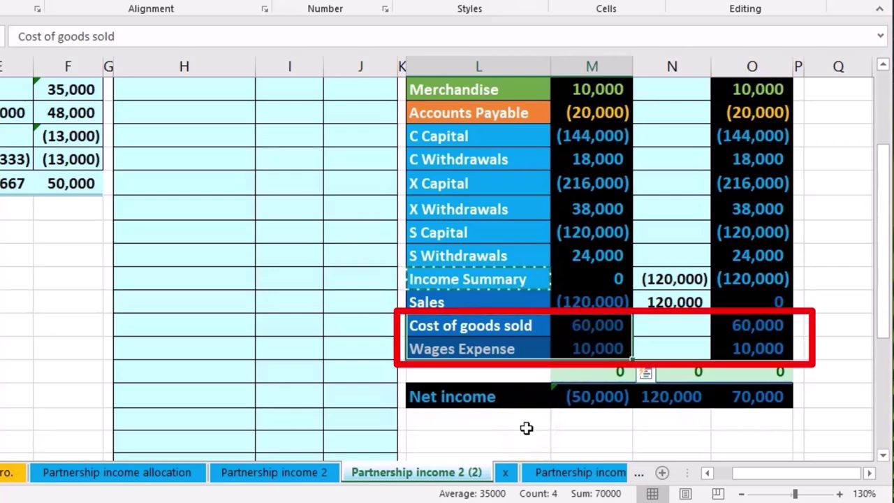
{"action": "left_click", "coordinate": [526, 426]}
{"action": "left_click_drag", "start_coordinate": [468, 328], "coordinate": [467, 338]}
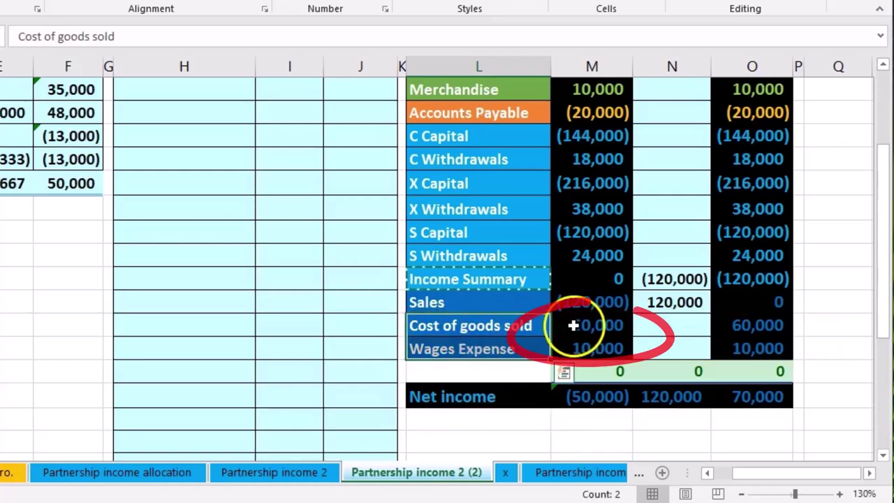
{"action": "left_click_drag", "start_coordinate": [571, 328], "coordinate": [500, 326]}
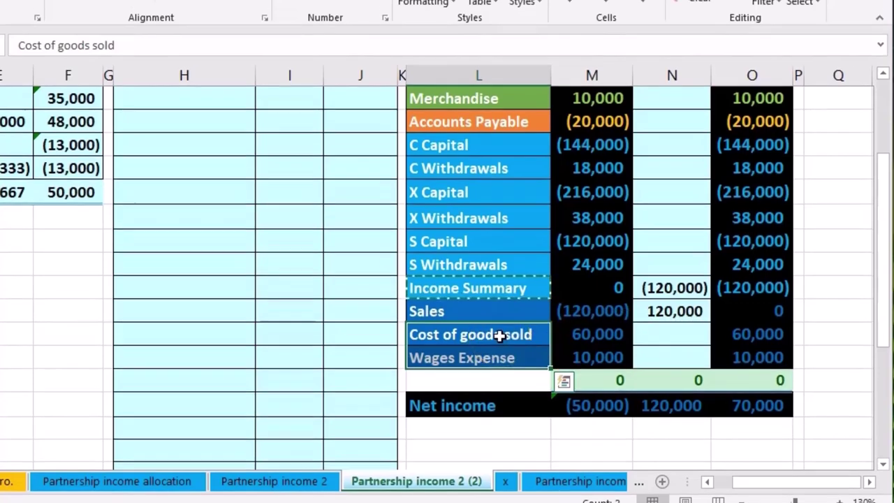
{"action": "right_click", "coordinate": [500, 326]}
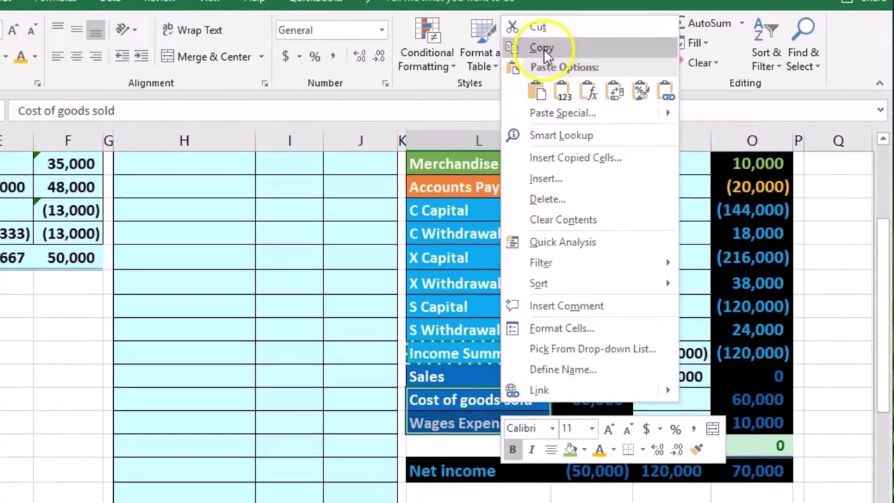
{"action": "left_click", "coordinate": [543, 49]}
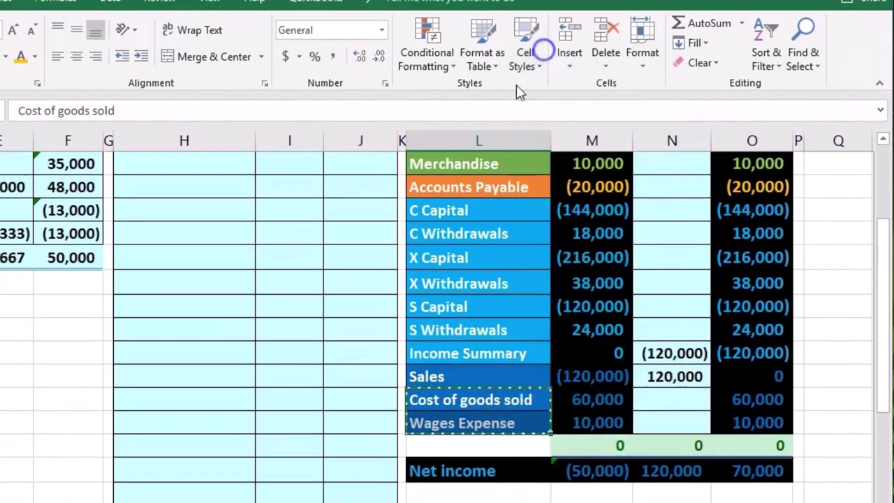
Paste the two expense account names as values only into H9:H10 of the journal entry and indent them as credit accounts
{"action": "scroll", "coordinate": [318, 307], "scroll_direction": "up", "scroll_amount": 2}
{"action": "left_click", "coordinate": [175, 268]}
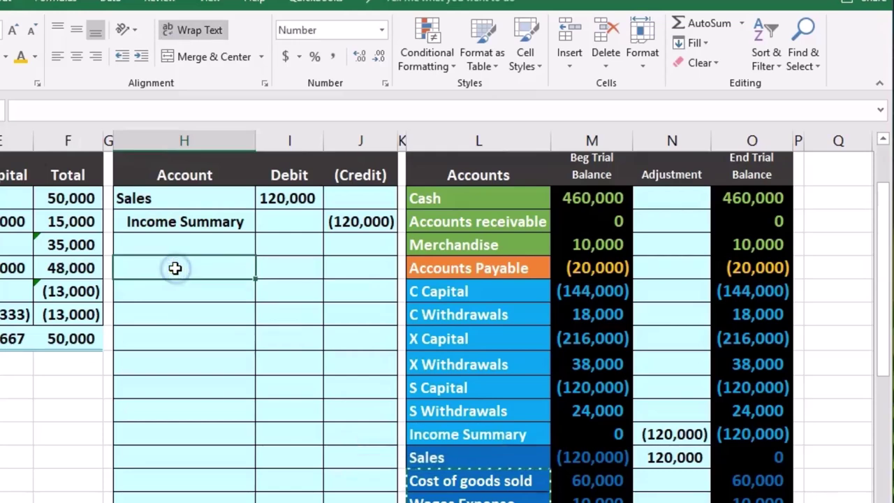
{"action": "left_click", "coordinate": [175, 287]}
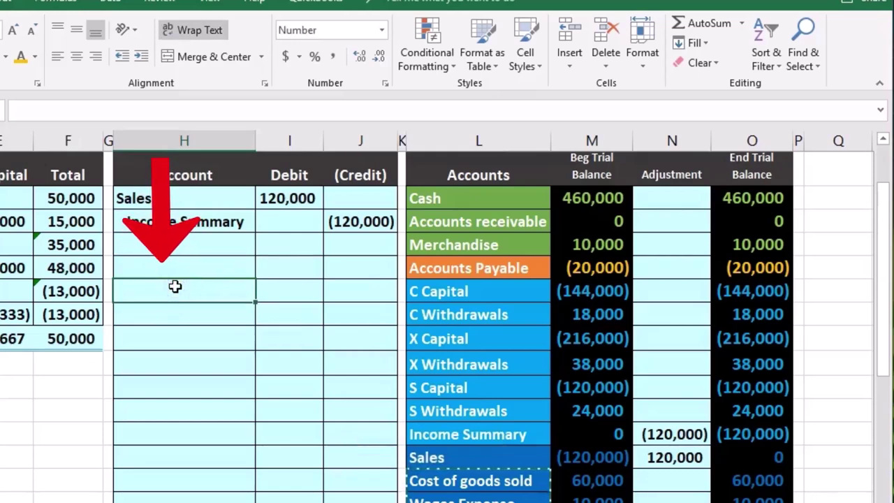
{"action": "right_click", "coordinate": [174, 286]}
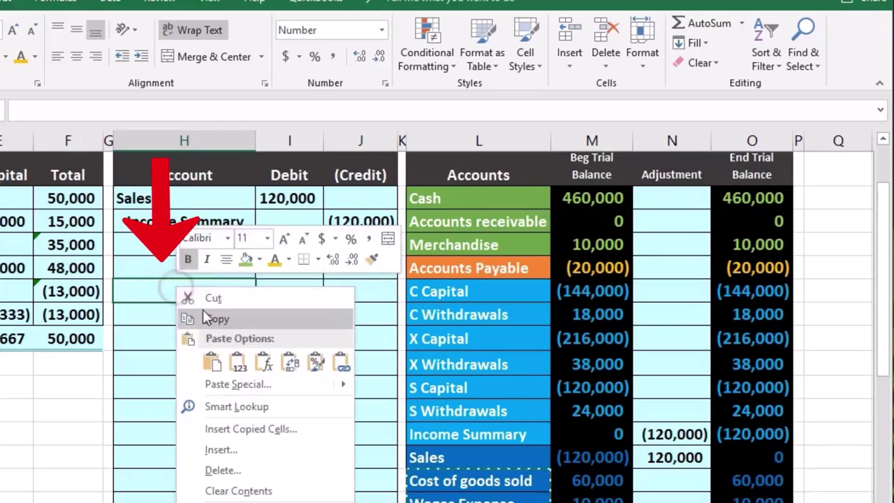
{"action": "left_click", "coordinate": [238, 361]}
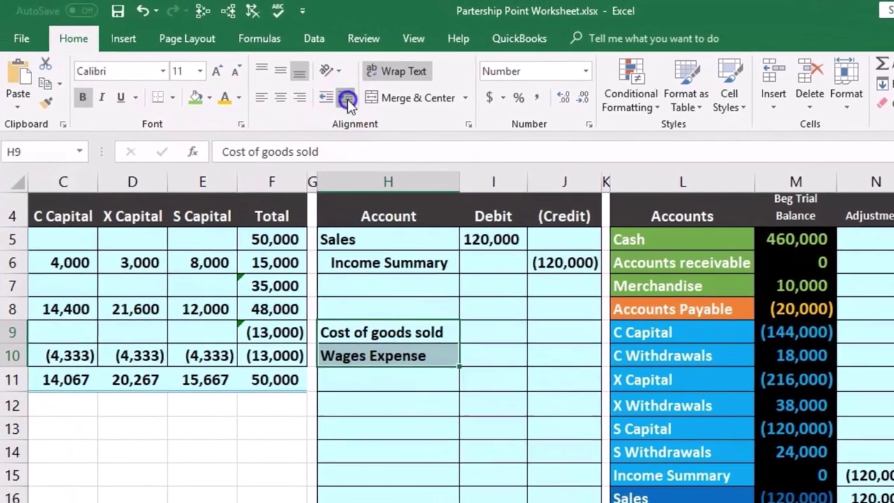
{"action": "left_click", "coordinate": [350, 100]}
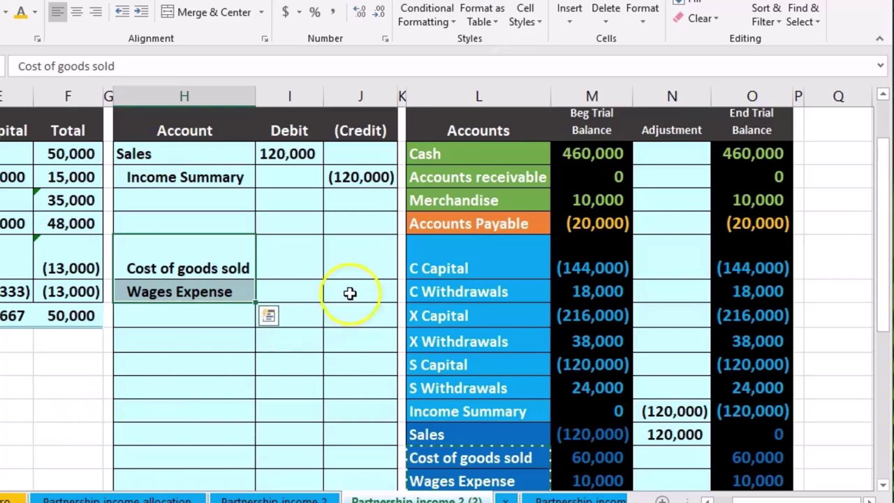
Enter credits of -60000 for Cost of goods sold in J9 and -10000 for Wages Expense in J10
{"action": "left_click", "coordinate": [368, 268]}
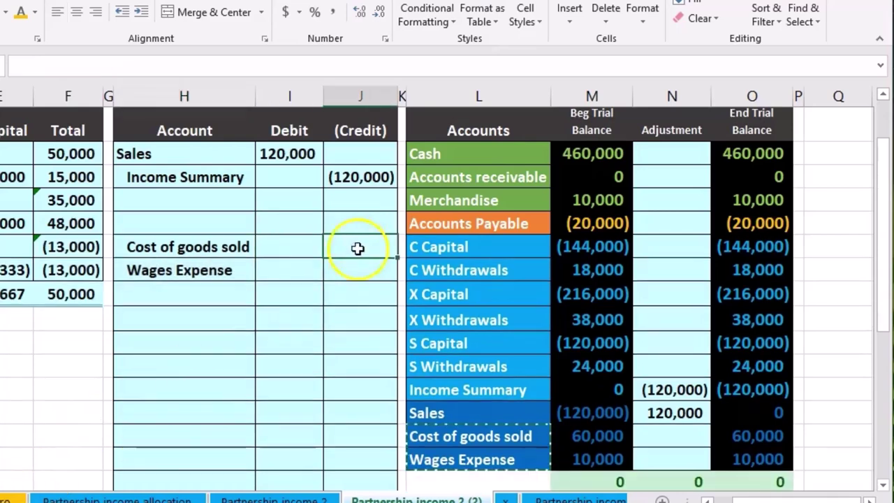
{"action": "type", "text": "-60000"}
{"action": "key", "text": "Return"}
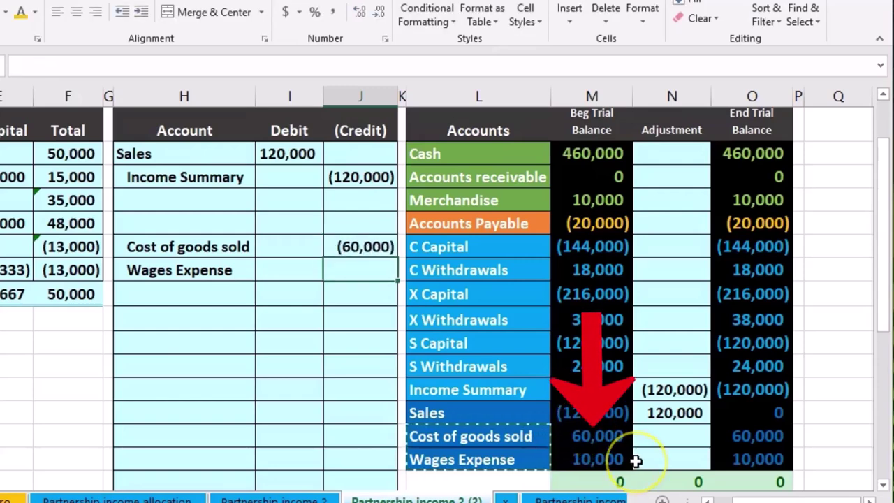
{"action": "type", "text": "-10000"}
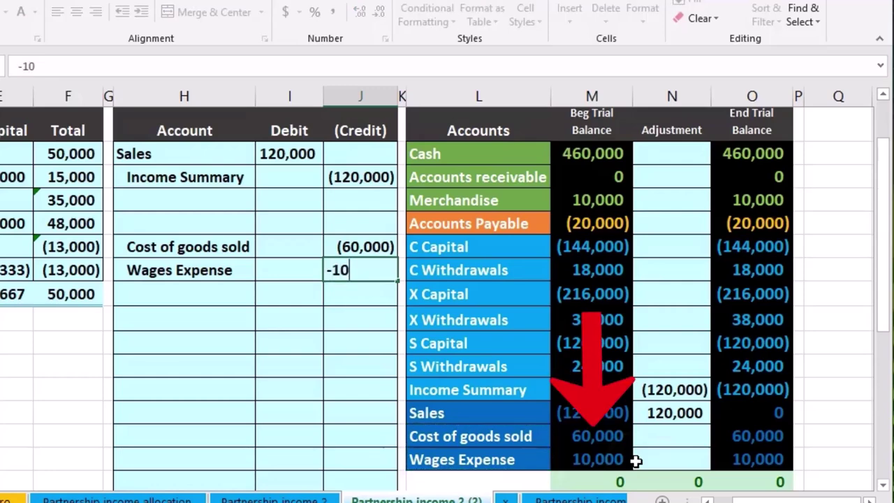
{"action": "key", "text": "Return"}
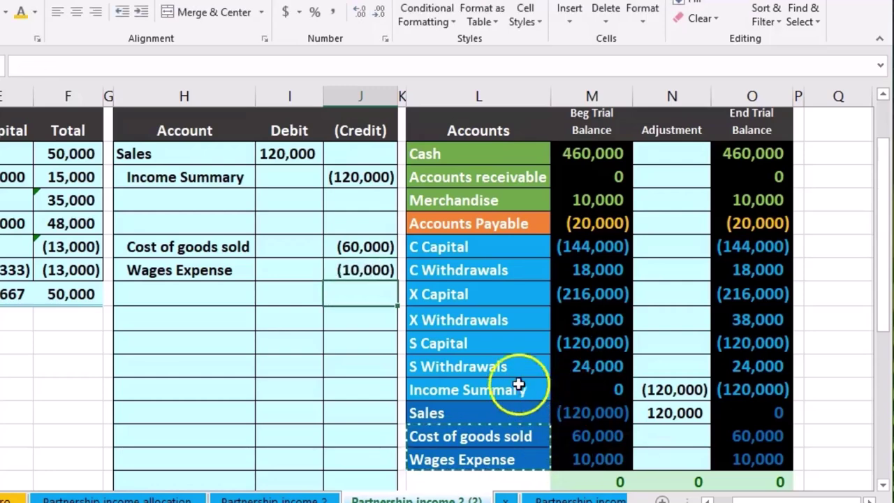
Enter the balancing debit in I8 as the negative sum of the expense lines, with the formula -SUM(I9:J10)
{"action": "left_click", "coordinate": [297, 221]}
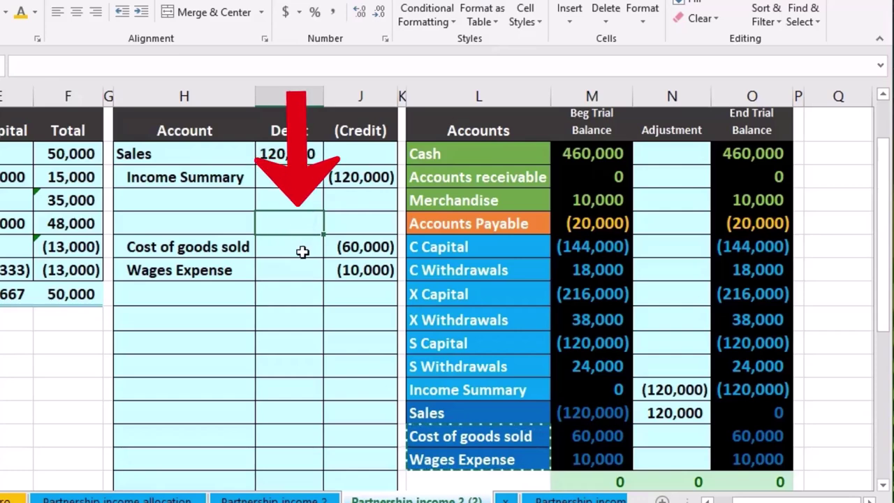
{"action": "type", "text": "-sum"}
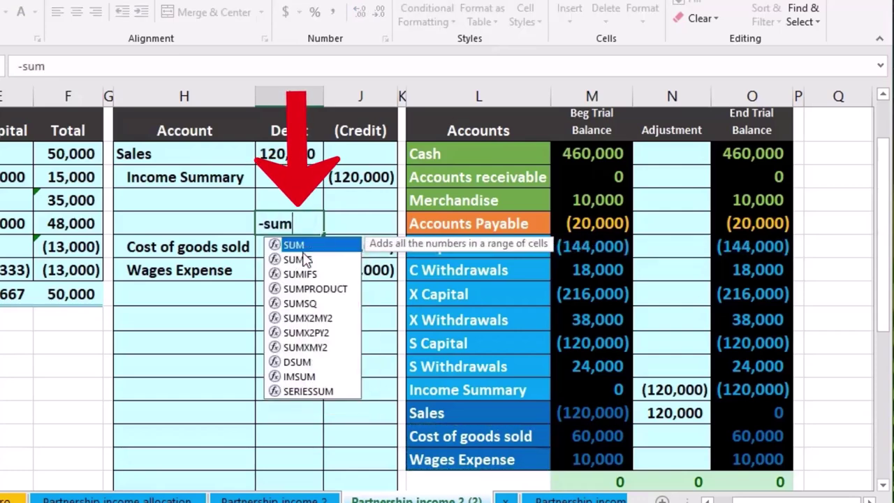
{"action": "double_click", "coordinate": [292, 245]}
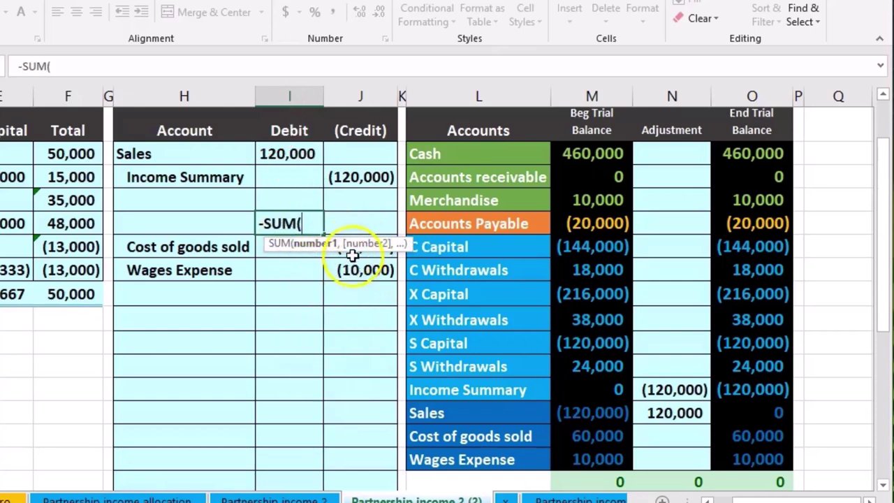
{"action": "left_click_drag", "start_coordinate": [353, 246], "coordinate": [341, 199]}
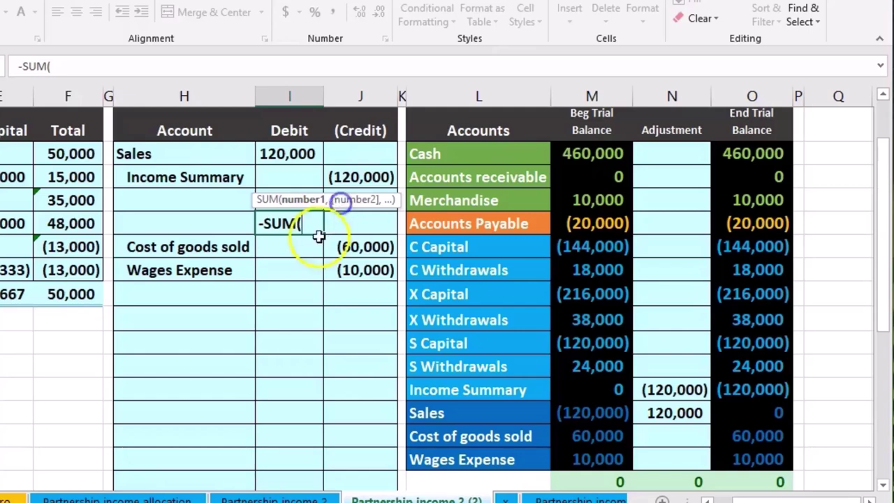
{"action": "left_click_drag", "start_coordinate": [297, 248], "coordinate": [357, 269]}
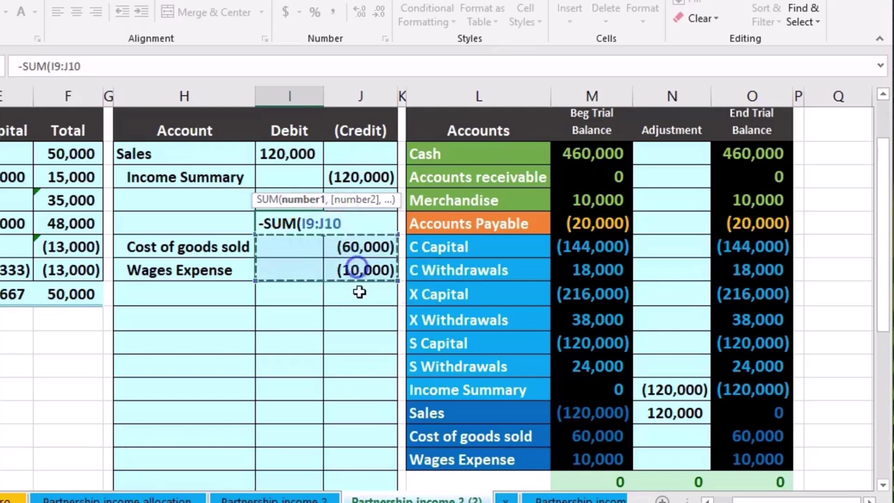
{"action": "key", "text": "Return"}
{"action": "left_click_drag", "start_coordinate": [361, 247], "coordinate": [360, 266]}
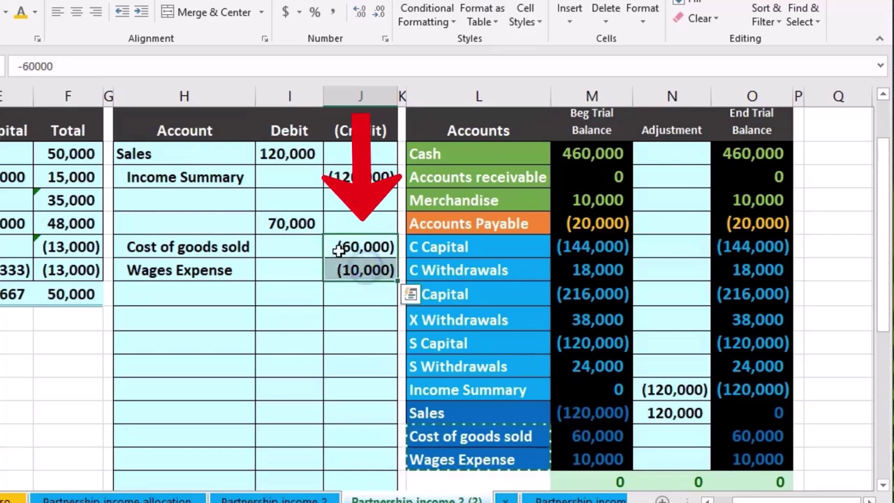
{"action": "left_click", "coordinate": [297, 224]}
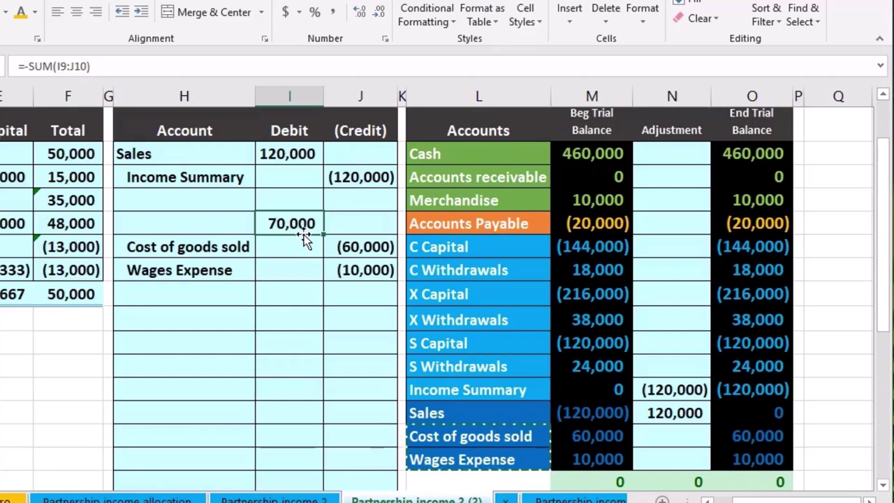
Copy the Income Summary account name from the trial balance and paste it as values only into H8 of the journal entry
{"action": "left_click", "coordinate": [491, 391]}
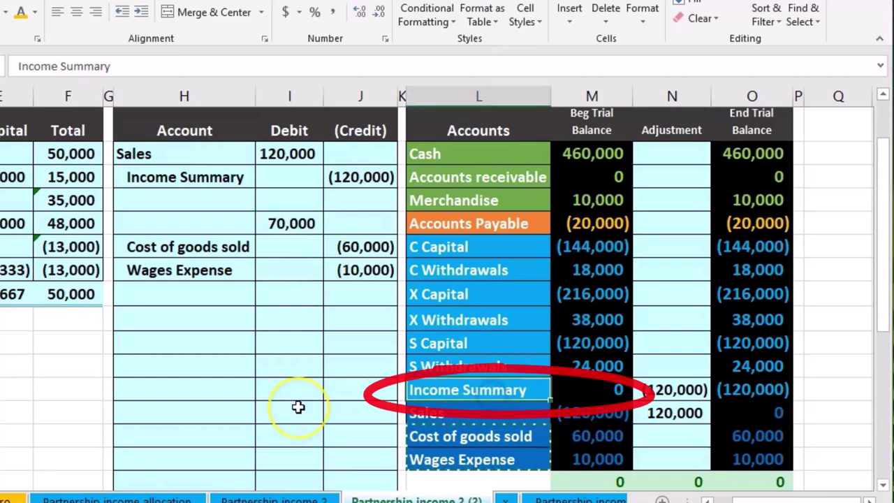
{"action": "right_click", "coordinate": [467, 392]}
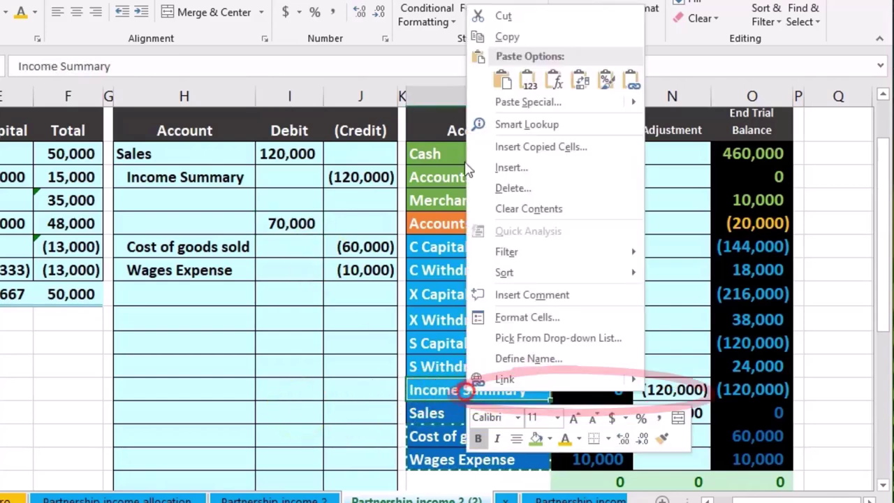
{"action": "left_click", "coordinate": [509, 41]}
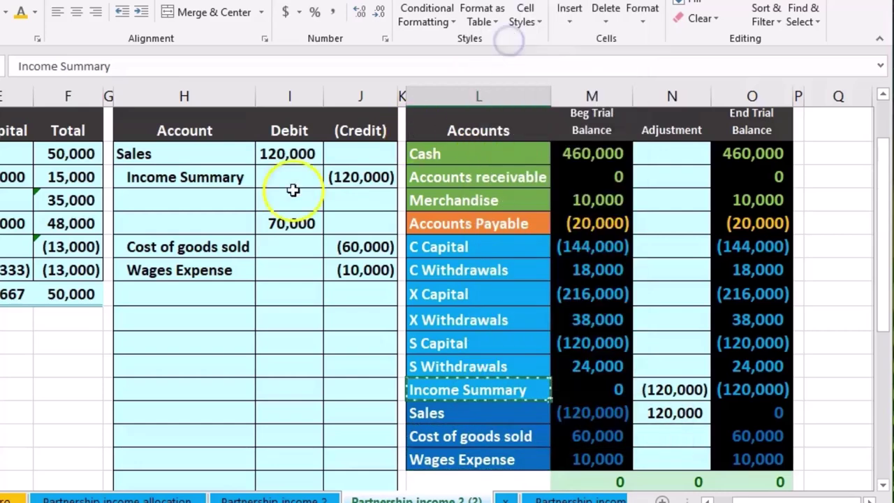
{"action": "left_click", "coordinate": [214, 225]}
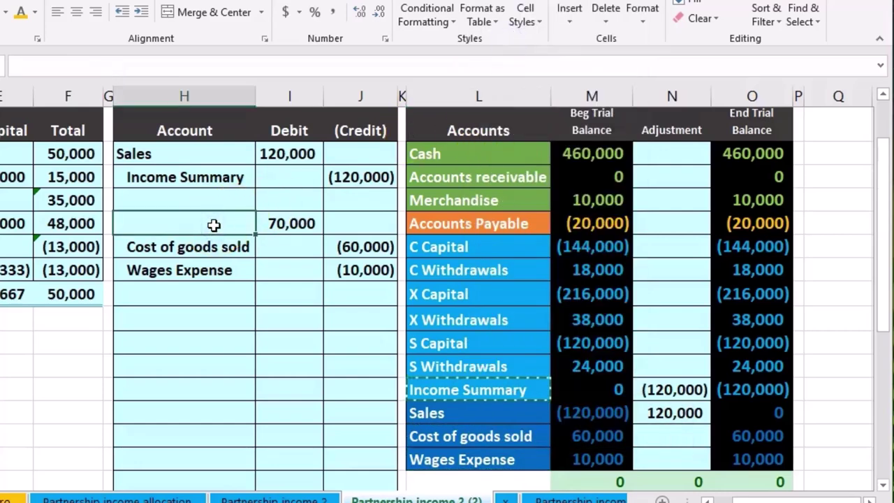
{"action": "right_click", "coordinate": [214, 225]}
{"action": "left_click", "coordinate": [278, 303]}
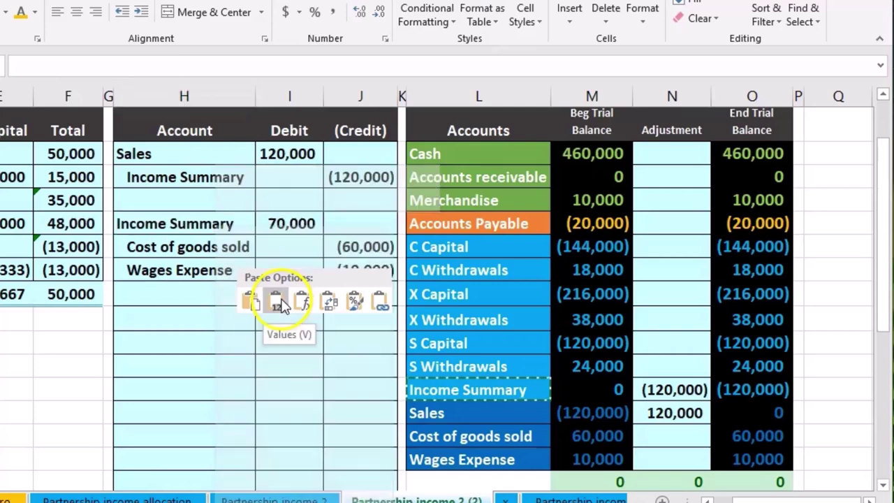
{"action": "left_click", "coordinate": [280, 303]}
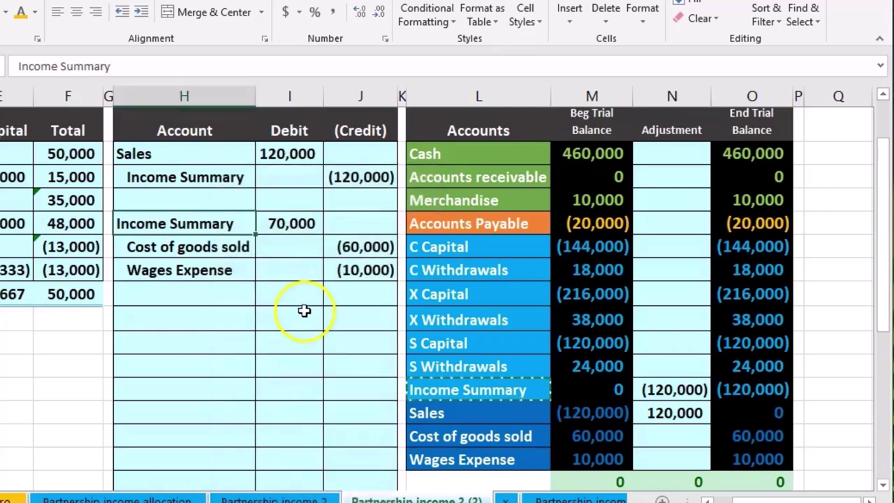
Post the Income Summary debit by extending the adjustment formula in N15 to =J6+I8
{"action": "left_click", "coordinate": [673, 389]}
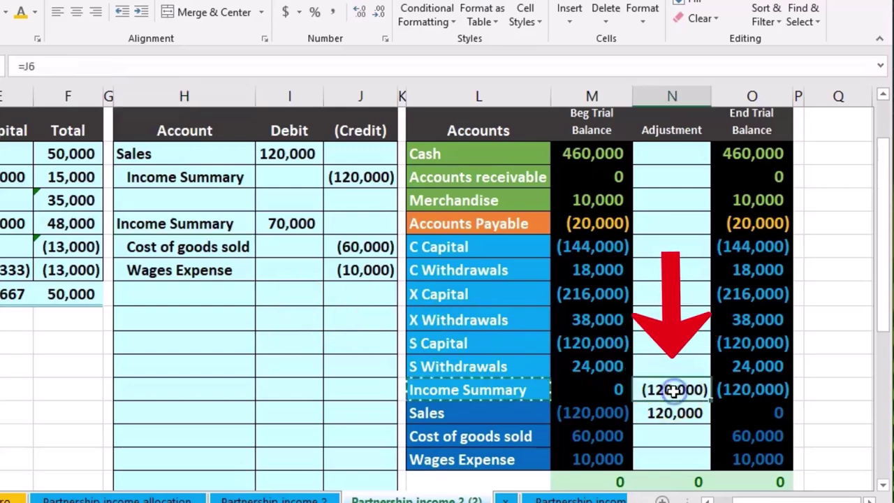
{"action": "double_click", "coordinate": [672, 390]}
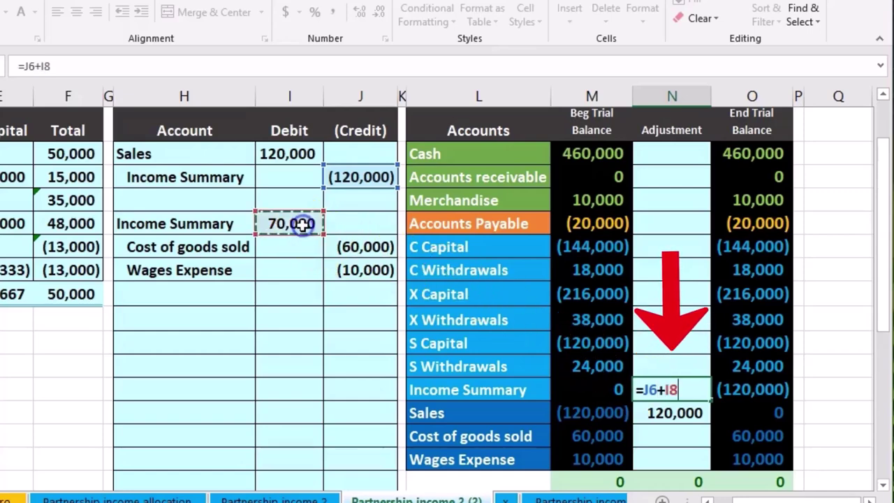
{"action": "key", "text": "Return"}
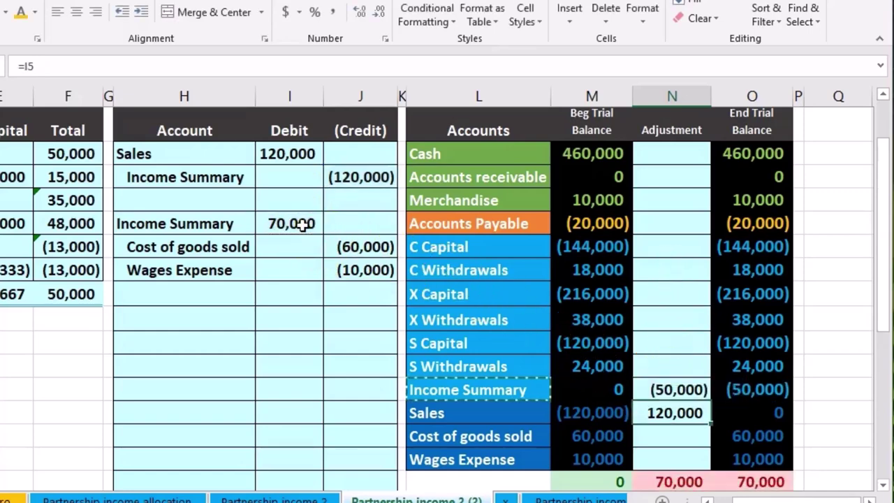
Post the expense credits to the Adjustment column, linking Cost of goods sold in N17 to J9 and Wages Expense in N18 to J10
{"action": "scroll", "coordinate": [420, 294], "scroll_direction": "down", "scroll_amount": 1}
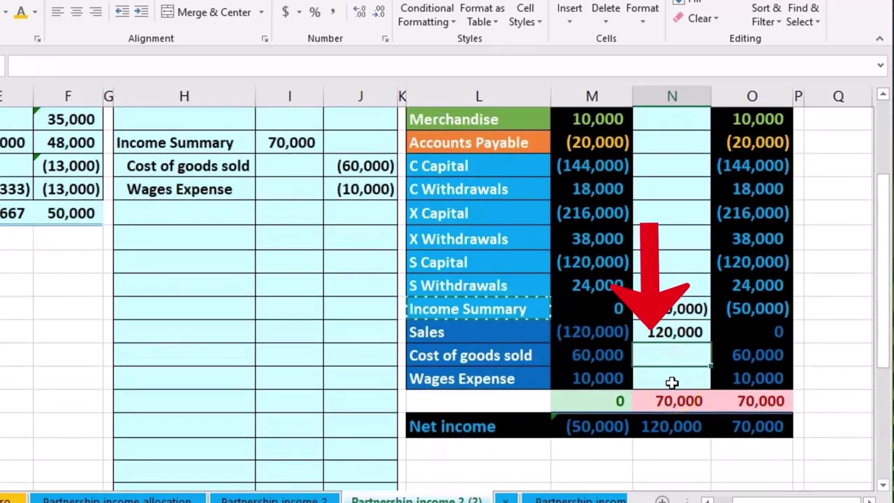
{"action": "type", "text": "="}
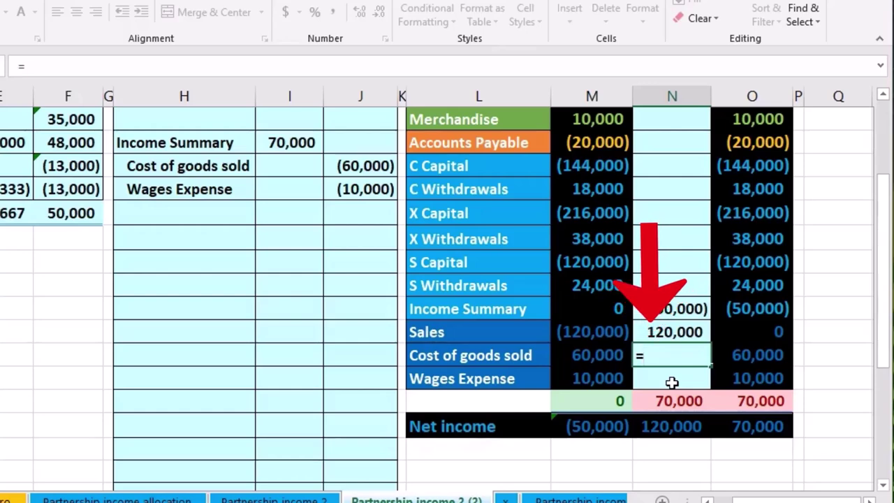
{"action": "left_click", "coordinate": [385, 166]}
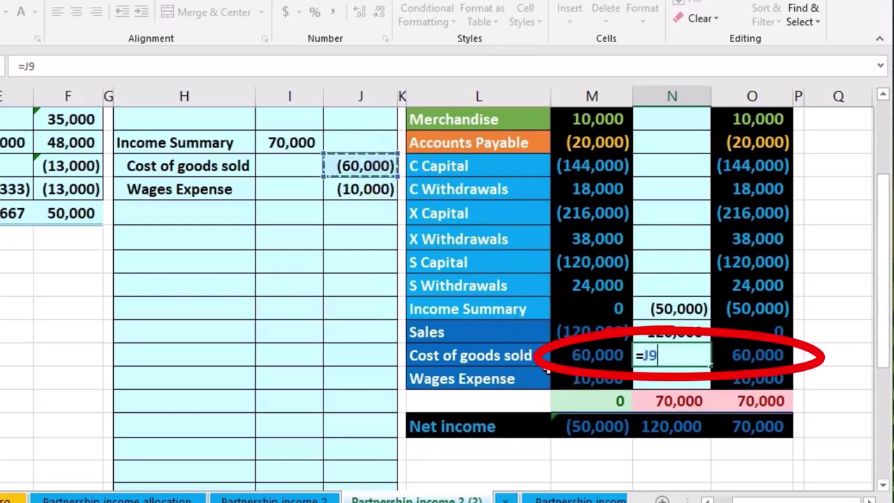
{"action": "key", "text": "Return"}
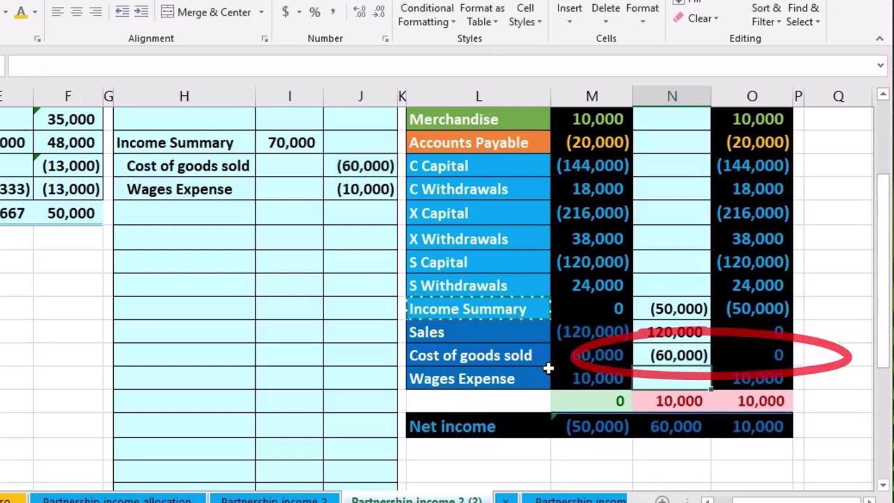
{"action": "left_click", "coordinate": [662, 377]}
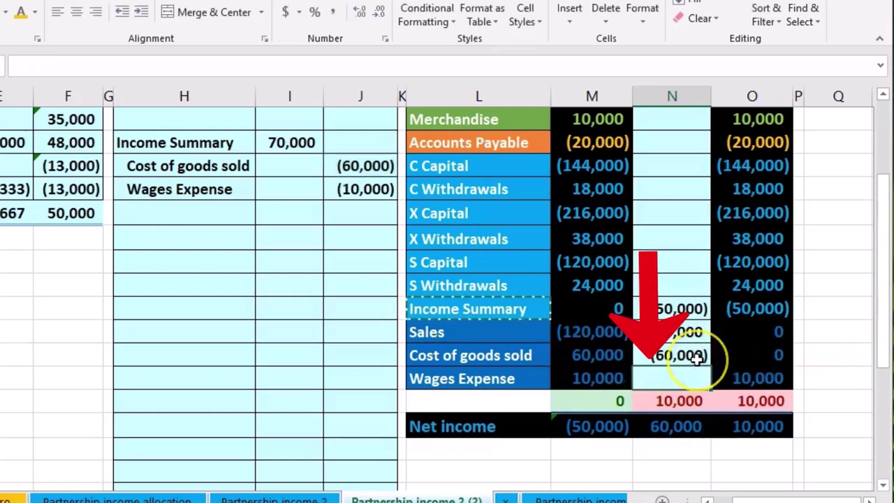
{"action": "type", "text": "="}
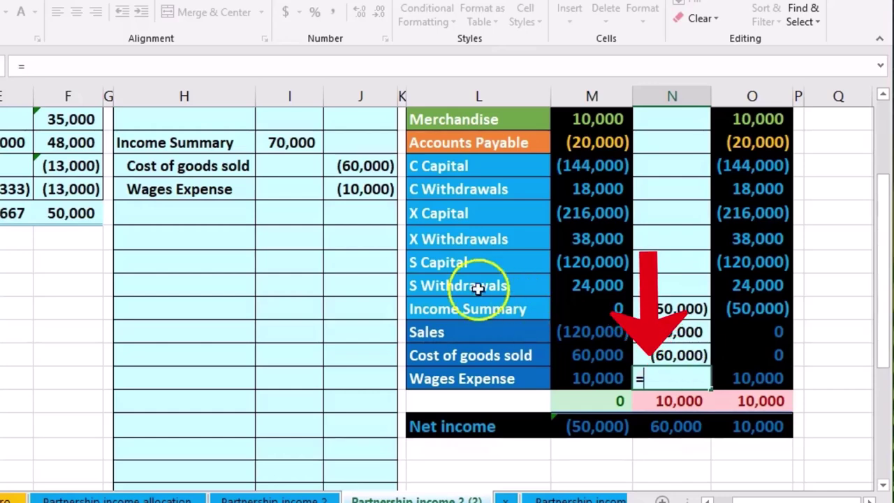
{"action": "left_click", "coordinate": [368, 193]}
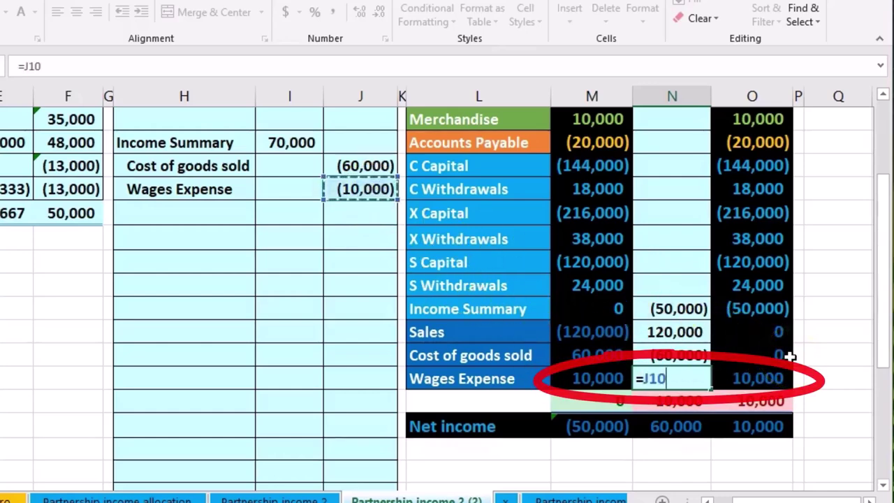
{"action": "key", "text": "Return"}
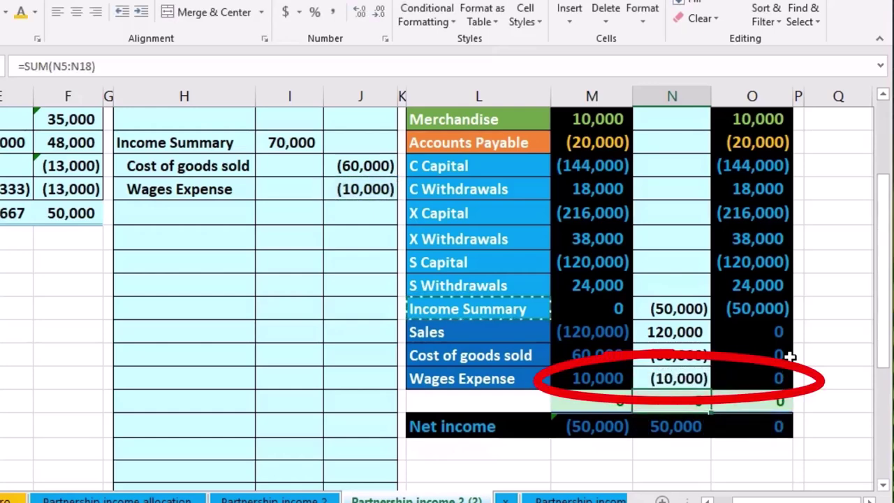
Examine the ending Net income formula and compare the beginning net income with the ending Income Summary balance
{"action": "double_click", "coordinate": [767, 427]}
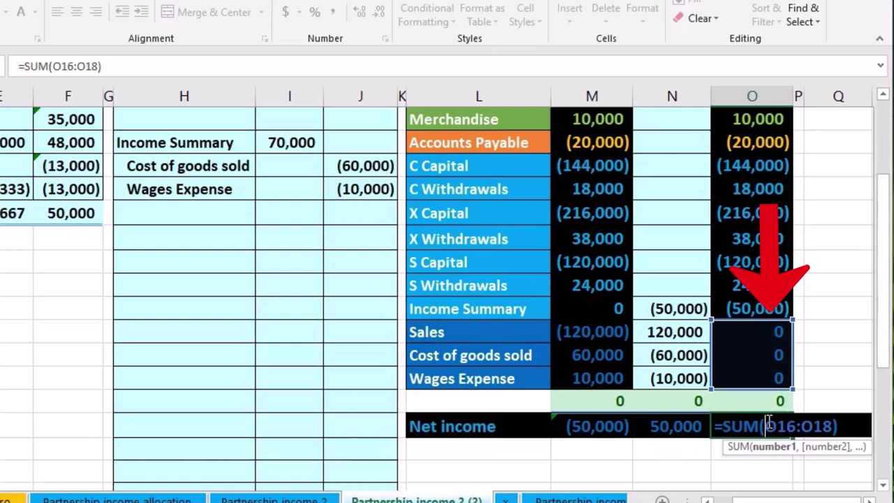
{"action": "key", "text": "Escape"}
{"action": "left_click", "coordinate": [763, 308]}
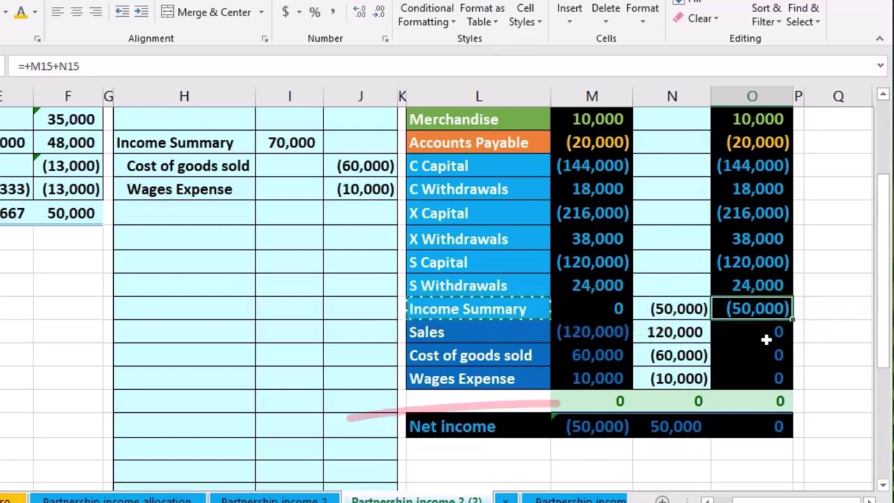
{"action": "left_click", "coordinate": [605, 431]}
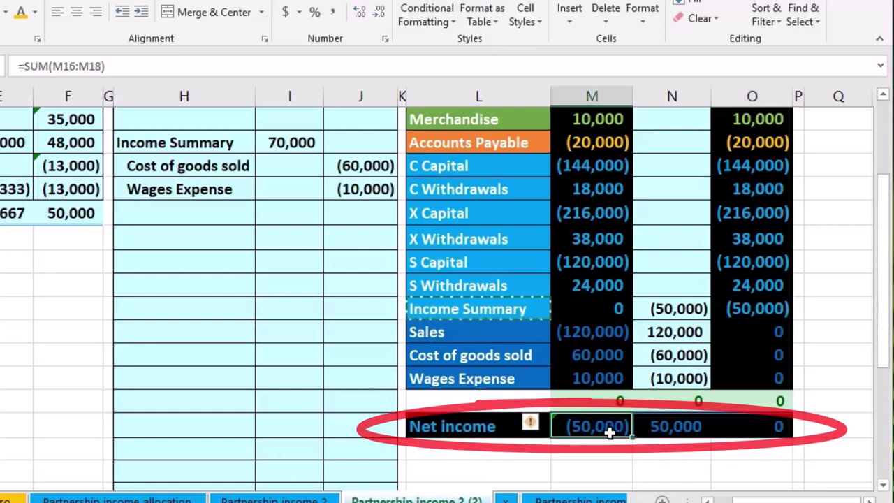
{"action": "left_click", "coordinate": [750, 311]}
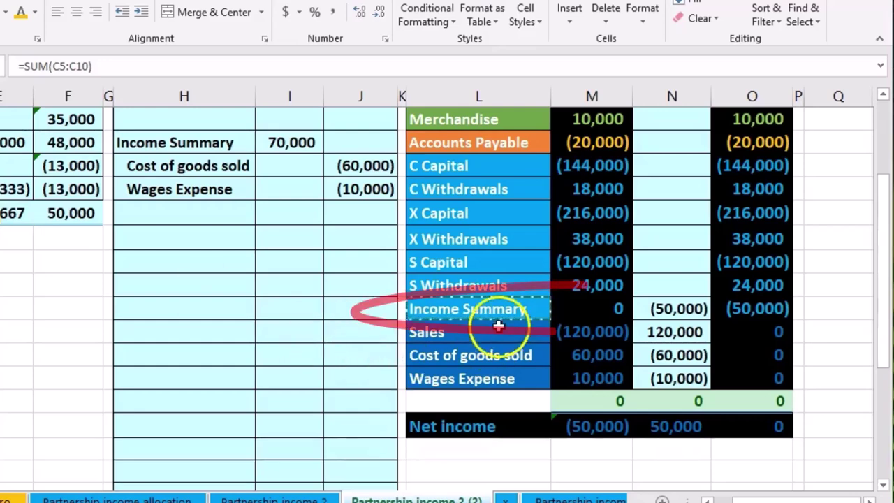
Copy the Income Summary account name and paste it as values only into H12 to begin the third closing entry
{"action": "left_click", "coordinate": [425, 310]}
{"action": "right_click", "coordinate": [485, 312]}
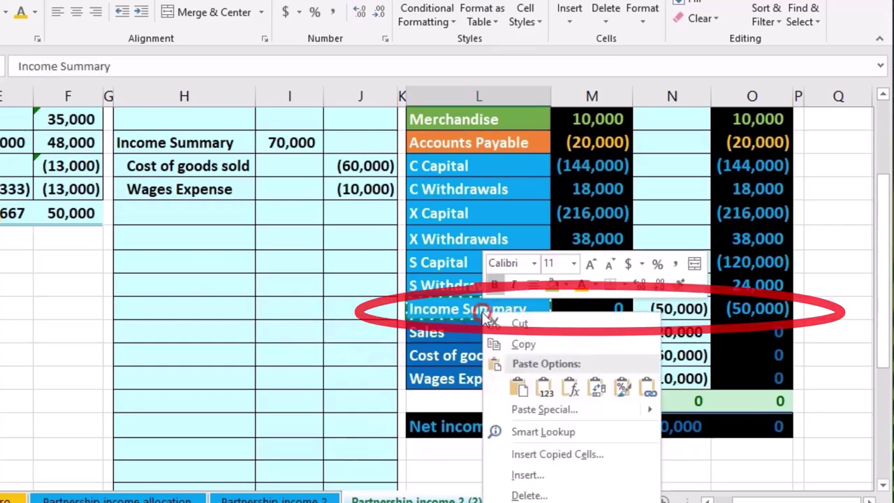
{"action": "left_click", "coordinate": [519, 323]}
{"action": "left_click", "coordinate": [198, 239]}
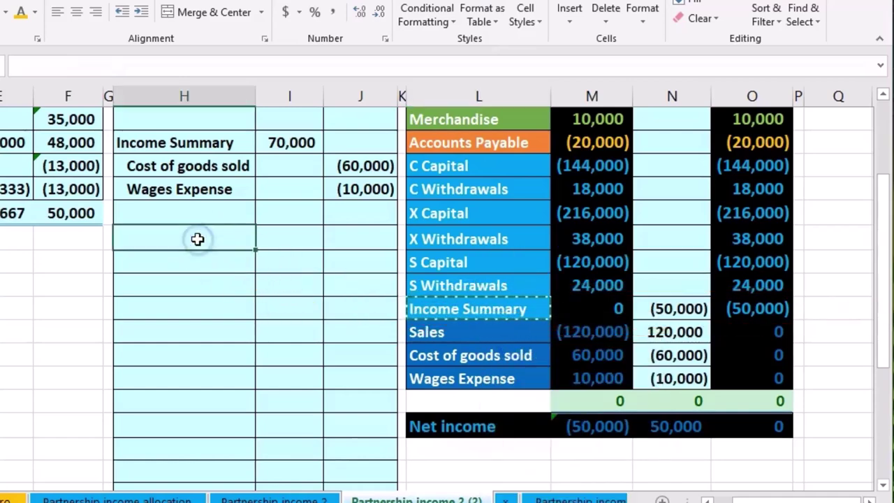
{"action": "right_click", "coordinate": [198, 239]}
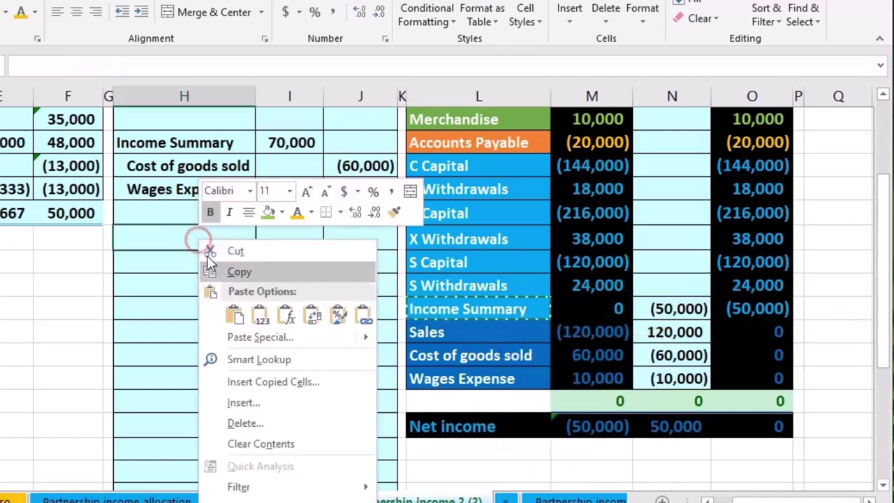
{"action": "left_click", "coordinate": [256, 314]}
Enter a debit of 50000 for Income Summary in I12
{"action": "left_click", "coordinate": [285, 239]}
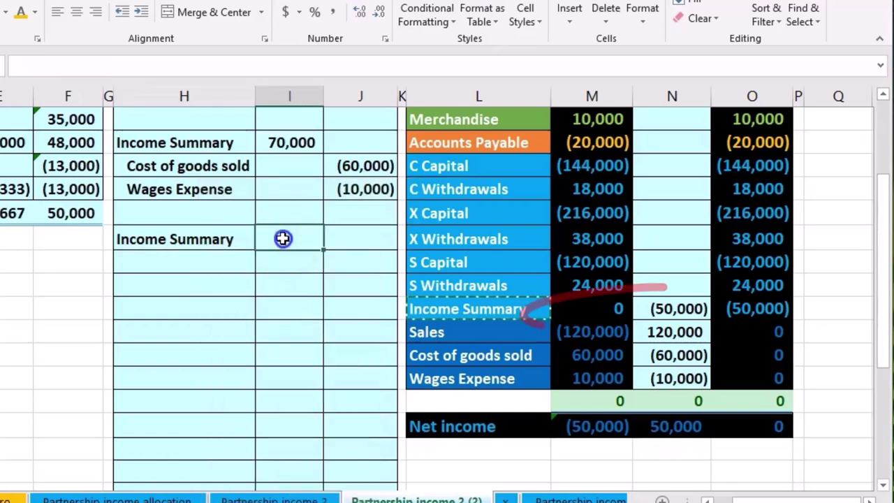
{"action": "type", "text": "50000"}
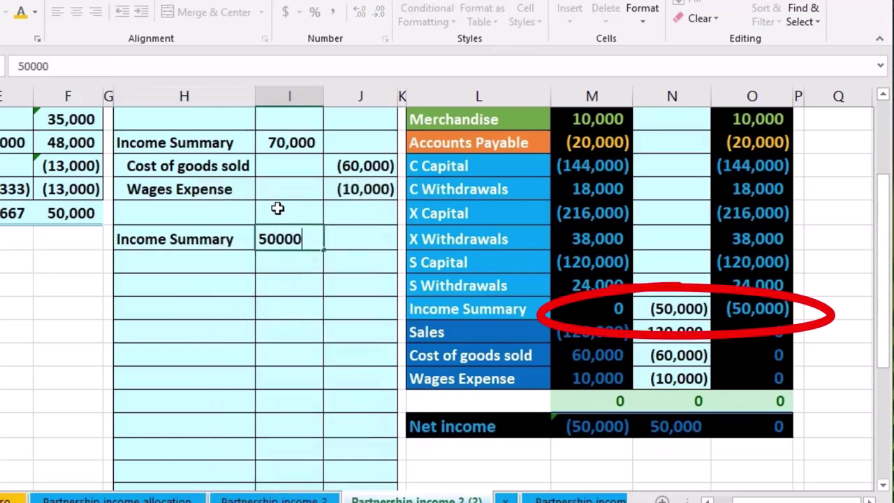
{"action": "key", "text": "Return"}
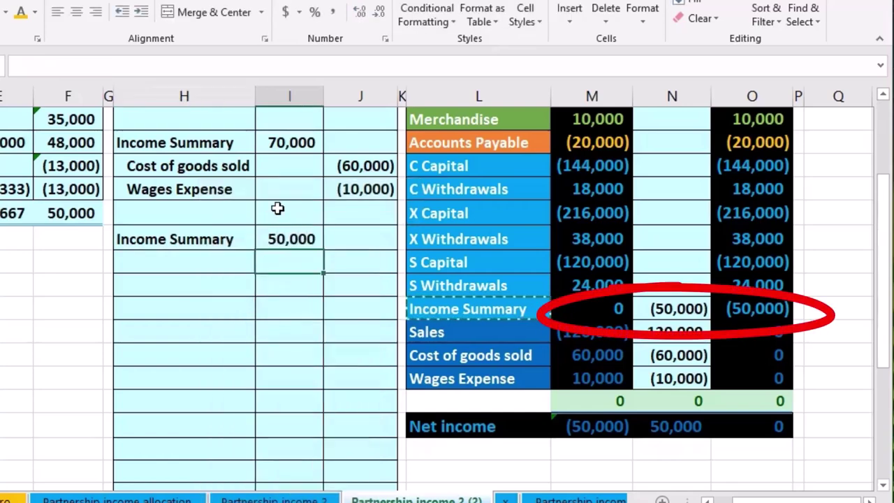
Copy the C Capital, X Capital and S Capital account names together and paste them as values only into H13:H15
{"action": "left_click", "coordinate": [455, 167]}
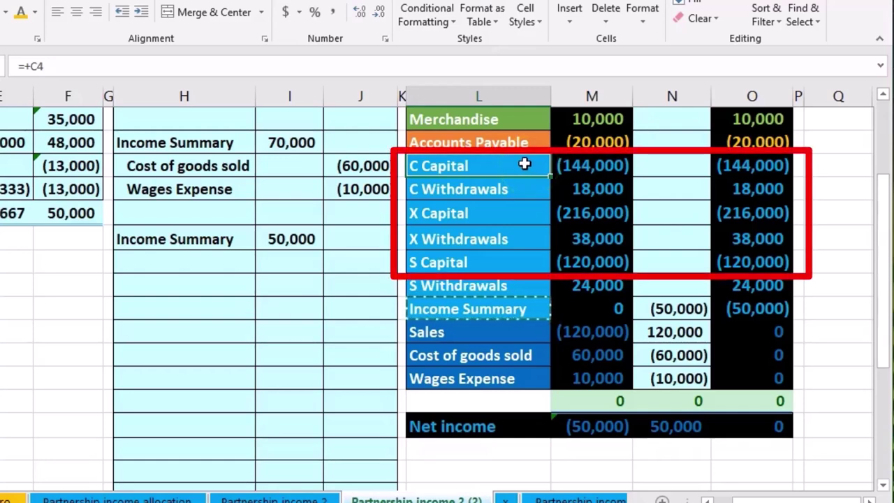
{"action": "left_click", "coordinate": [493, 213]}
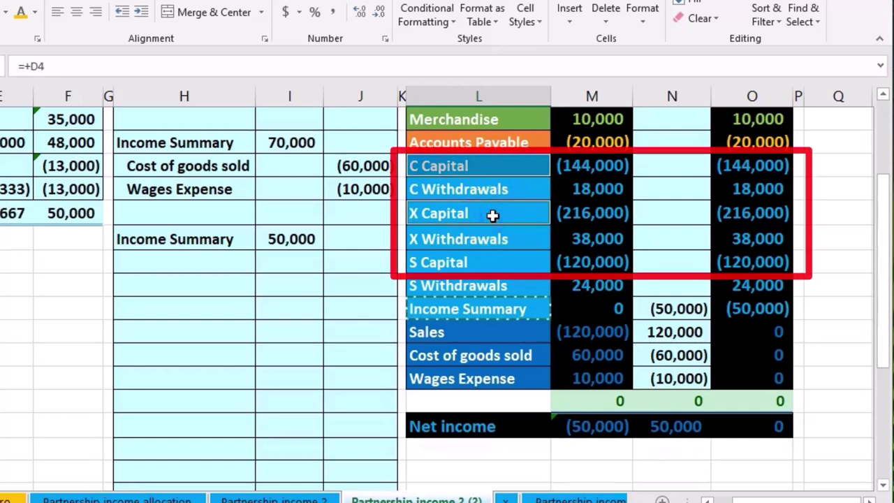
{"action": "left_click", "coordinate": [485, 261]}
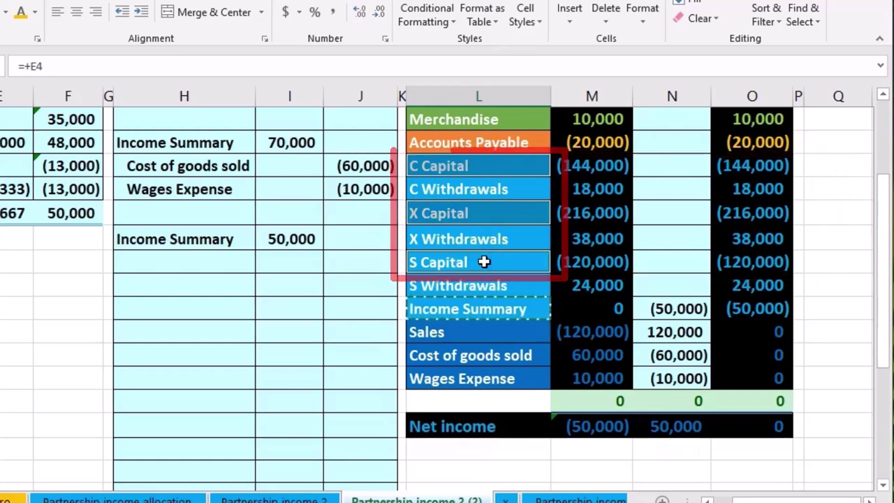
{"action": "right_click", "coordinate": [471, 166]}
{"action": "left_click", "coordinate": [495, 201]}
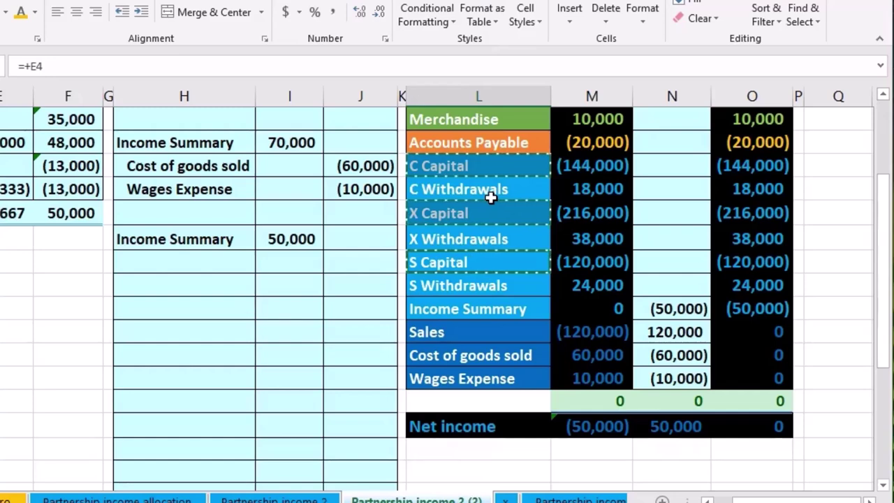
{"action": "left_click", "coordinate": [183, 262]}
{"action": "right_click", "coordinate": [182, 263]}
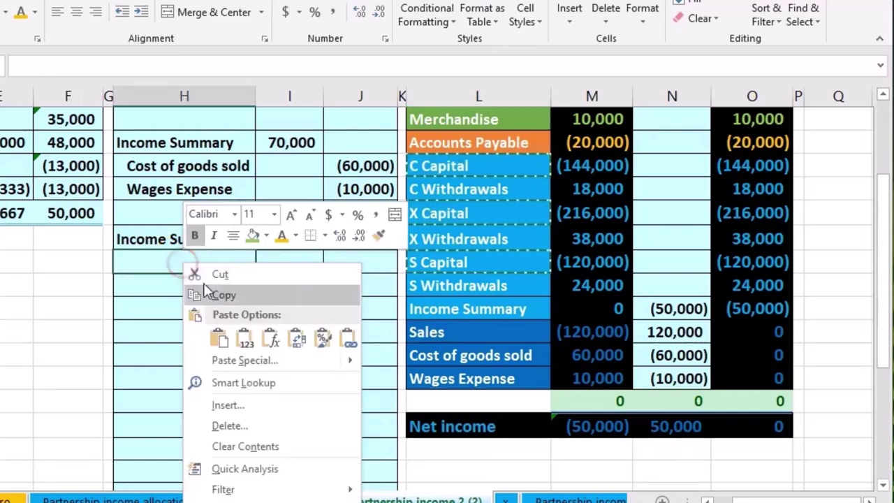
{"action": "left_click", "coordinate": [244, 339]}
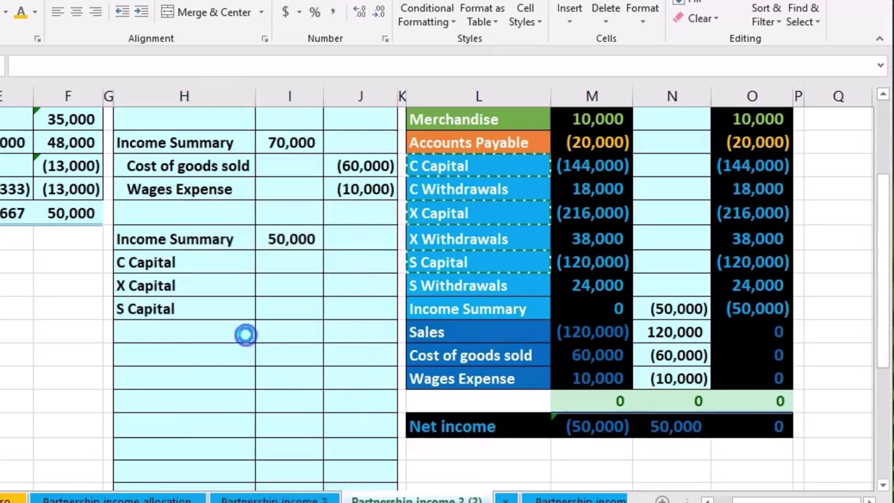
Enter the C Capital credit in J13 as the negative of C's allocated income in C11
{"action": "left_click", "coordinate": [171, 262]}
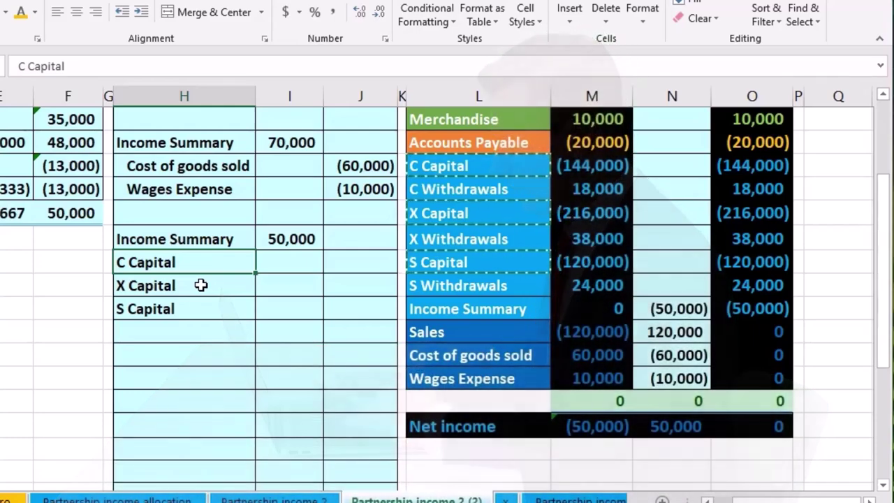
{"action": "key", "text": "Right"}
{"action": "key", "text": "Right"}
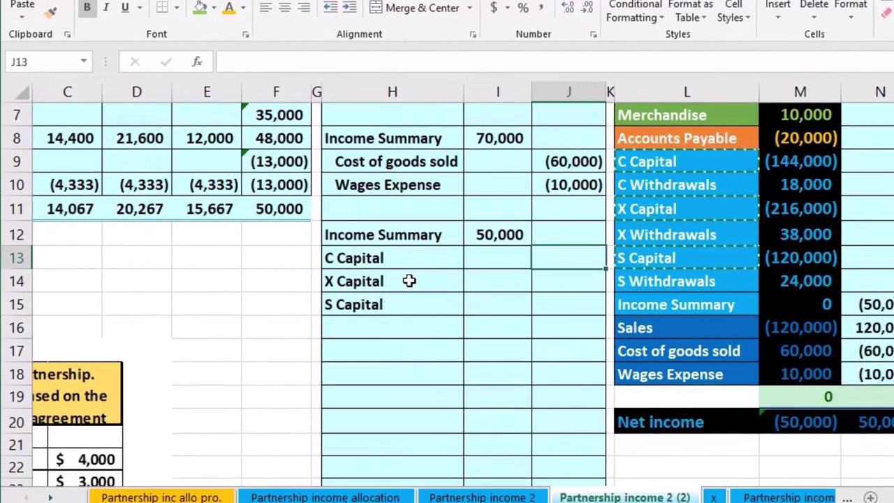
{"action": "scroll", "coordinate": [366, 282], "scroll_direction": "up", "scroll_amount": 1}
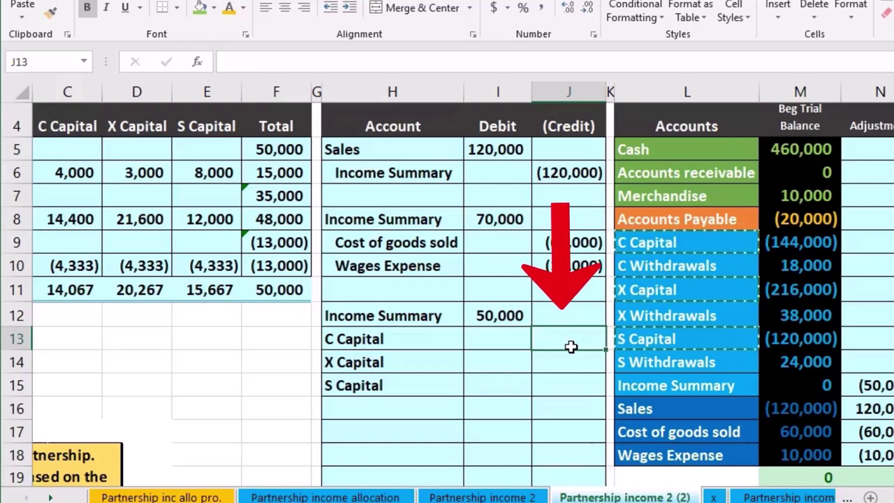
{"action": "type", "text": "-"}
{"action": "left_click", "coordinate": [60, 293]}
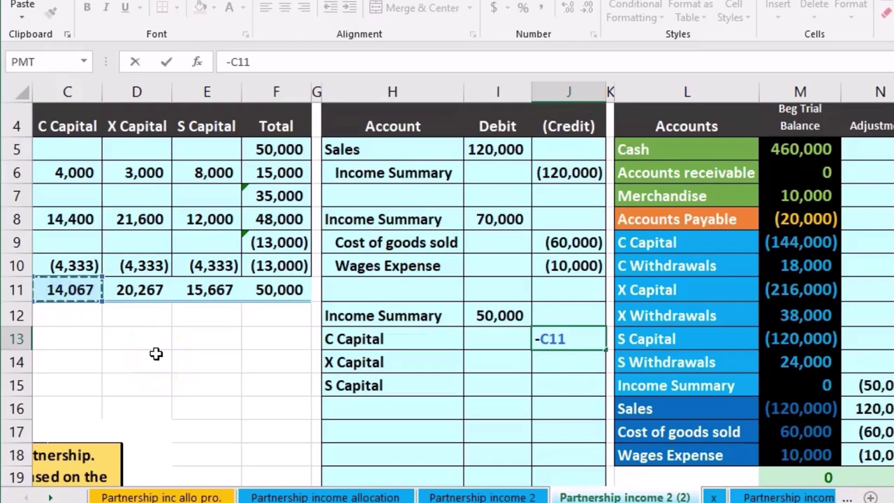
{"action": "key", "text": "Return"}
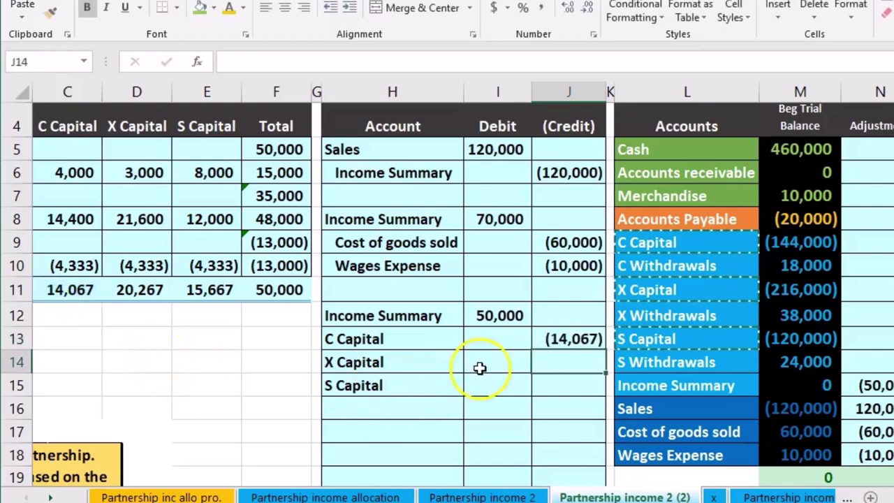
Credit X Capital with -D11 in J14 and S Capital with -E11 in J15, and check that the entry's debits and credits balance
{"action": "type", "text": "-"}
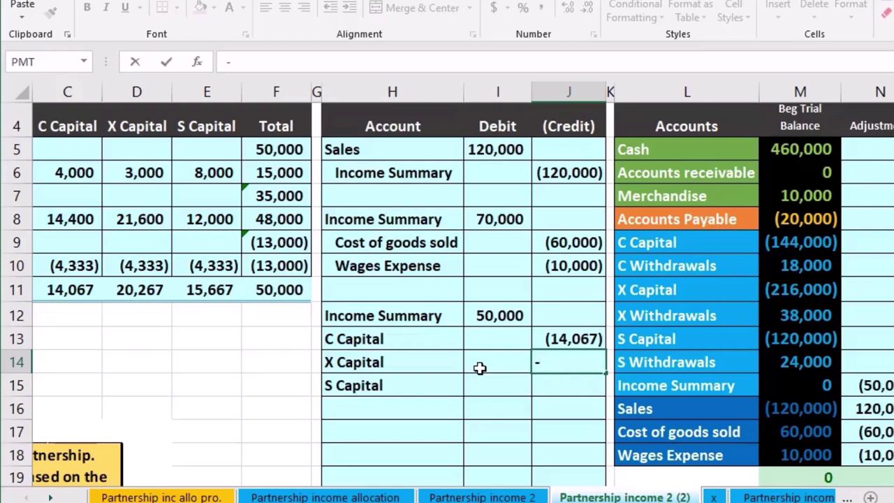
{"action": "left_click", "coordinate": [150, 290]}
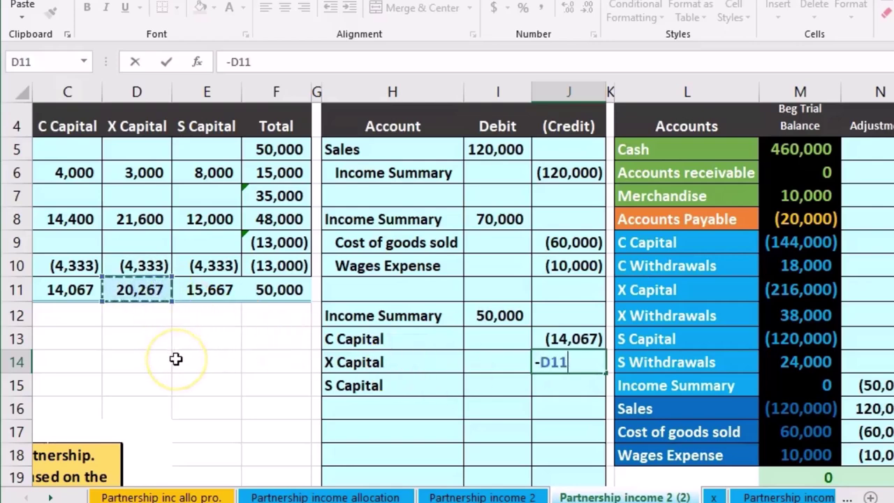
{"action": "key", "text": "Return"}
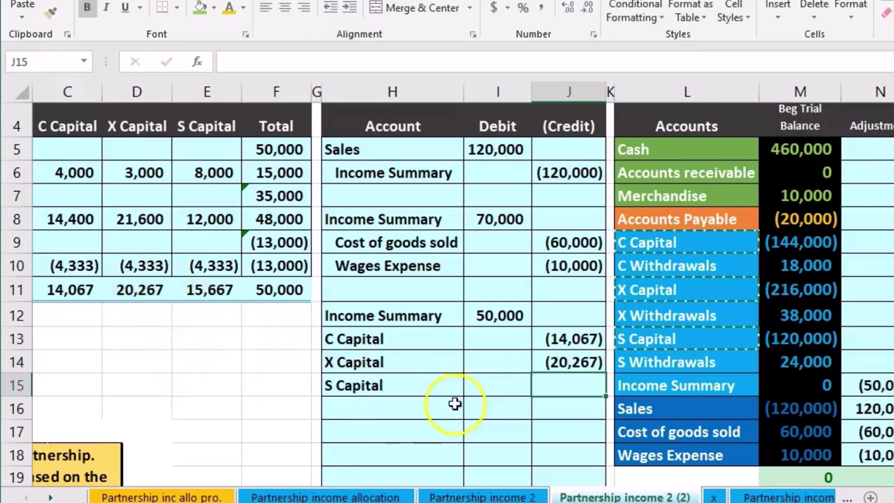
{"action": "type", "text": "-"}
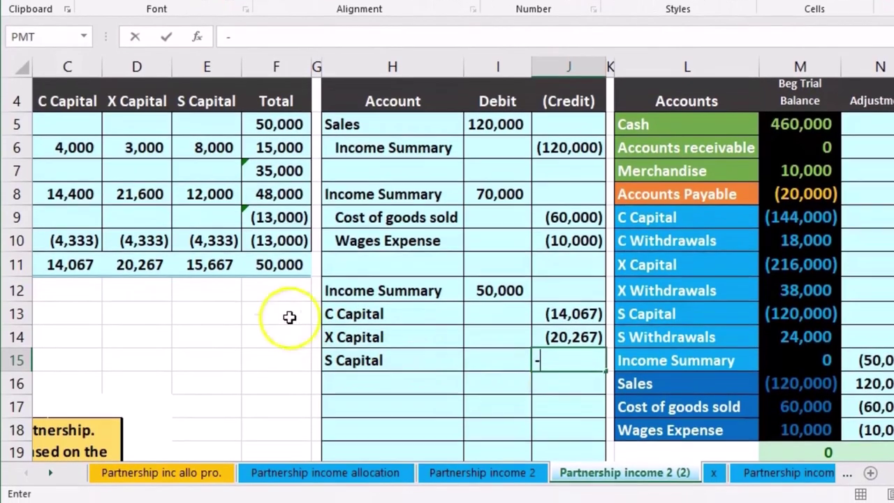
{"action": "left_click", "coordinate": [209, 265]}
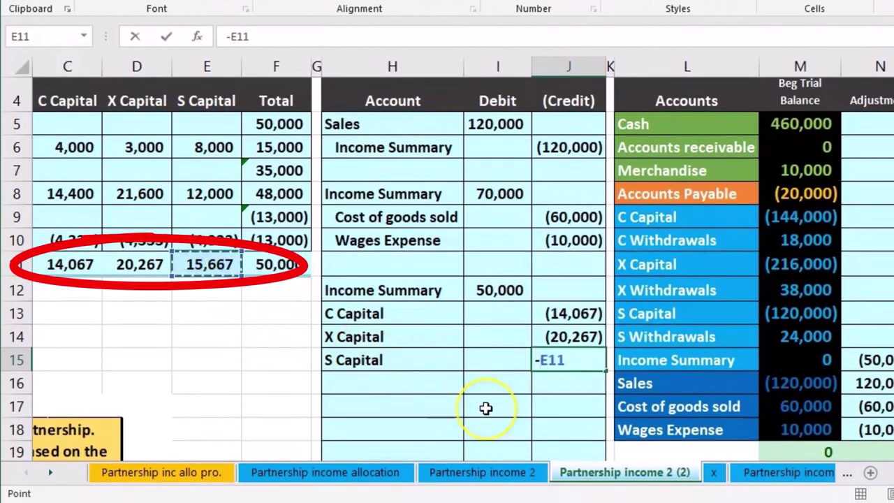
{"action": "key", "text": "Return"}
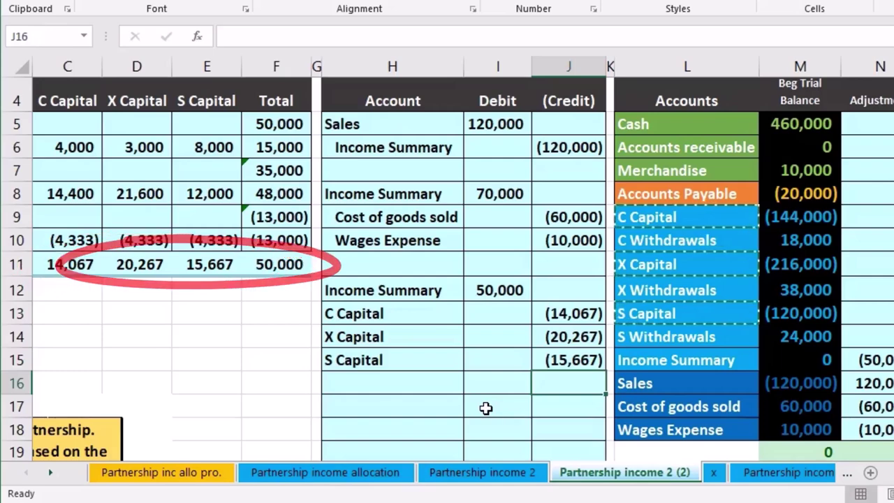
{"action": "left_click_drag", "start_coordinate": [570, 318], "coordinate": [573, 359]}
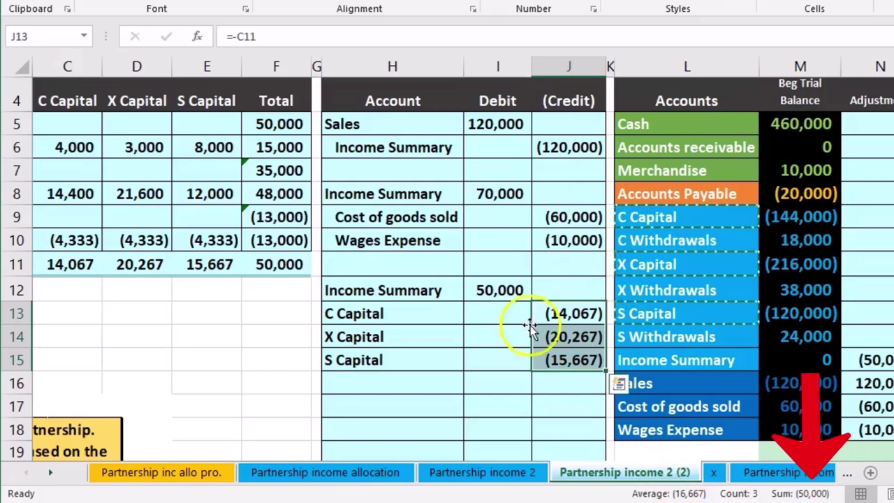
{"action": "left_click_drag", "start_coordinate": [499, 290], "coordinate": [554, 382]}
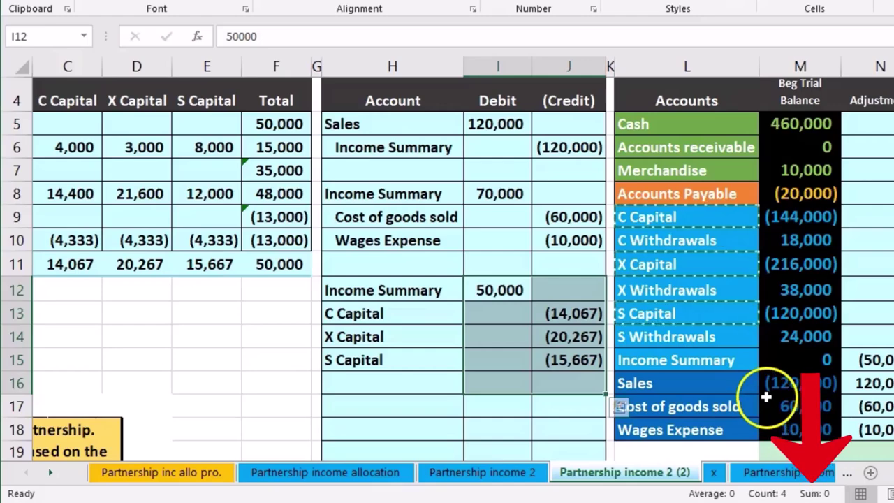
Post the Income Summary debit by adding I12 to the existing adjustment formula in N15, making it =J6+I8+I12
{"action": "scroll", "coordinate": [767, 389], "scroll_direction": "down", "scroll_amount": 1}
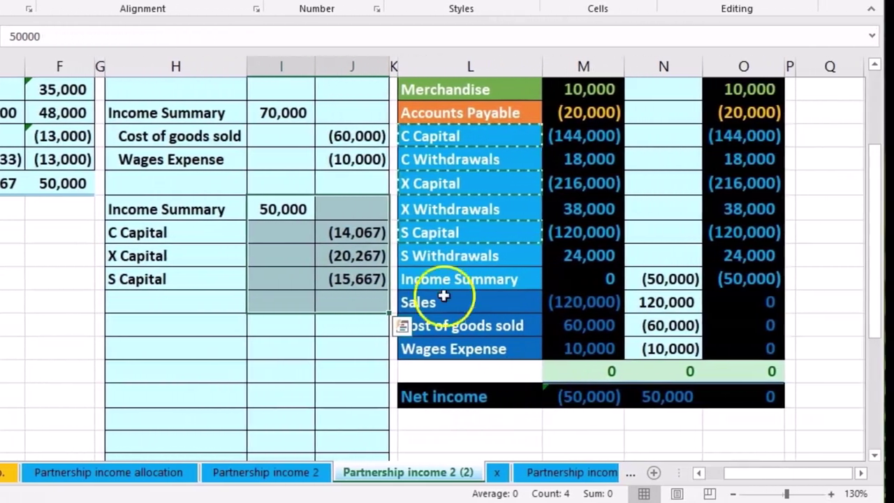
{"action": "left_click_drag", "start_coordinate": [210, 209], "coordinate": [255, 209]}
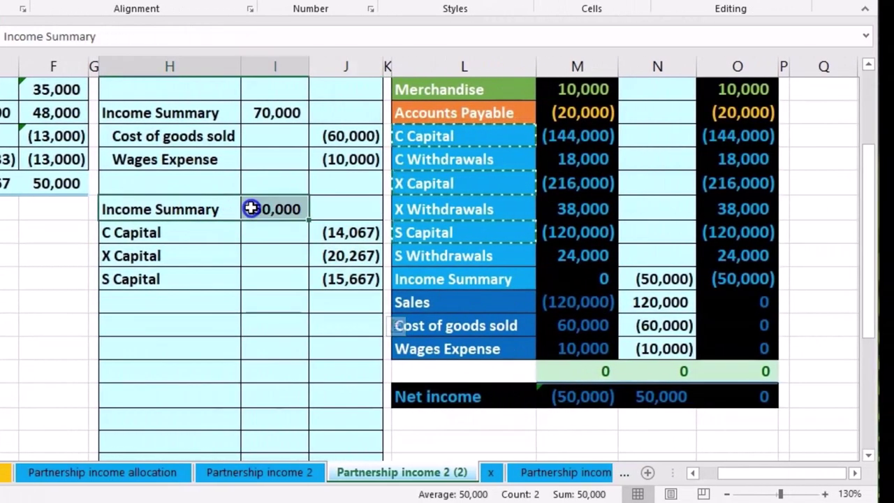
{"action": "left_click_drag", "start_coordinate": [482, 281], "coordinate": [556, 280]}
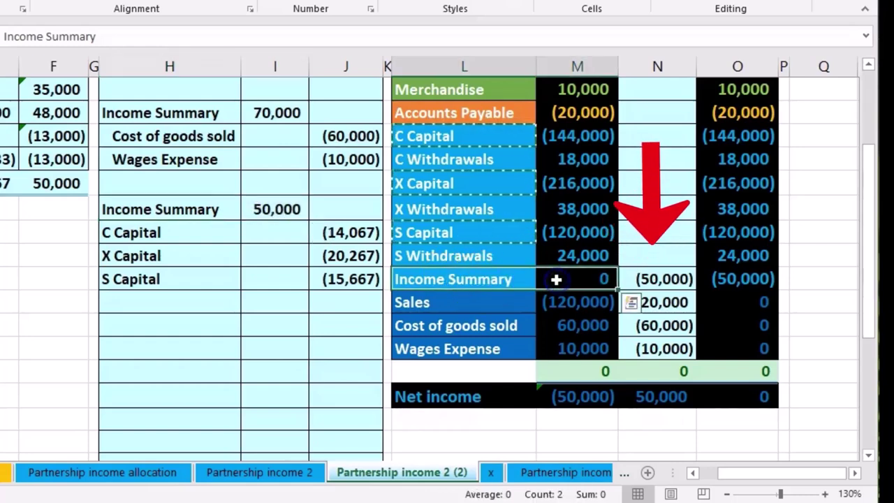
{"action": "left_click", "coordinate": [671, 279]}
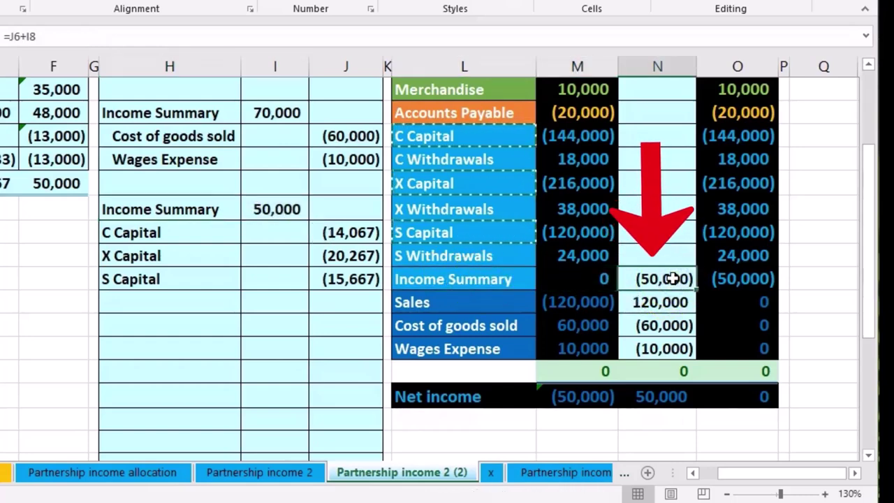
{"action": "double_click", "coordinate": [671, 279]}
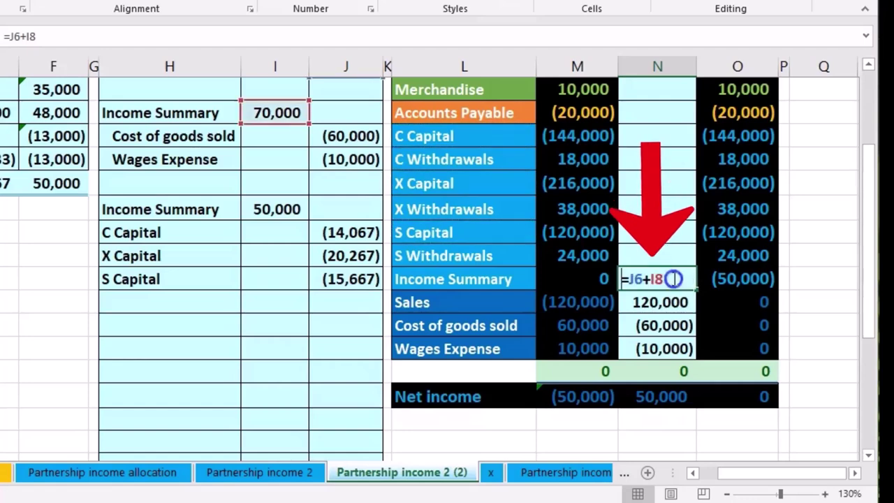
{"action": "type", "text": "+"}
{"action": "left_click", "coordinate": [286, 212]}
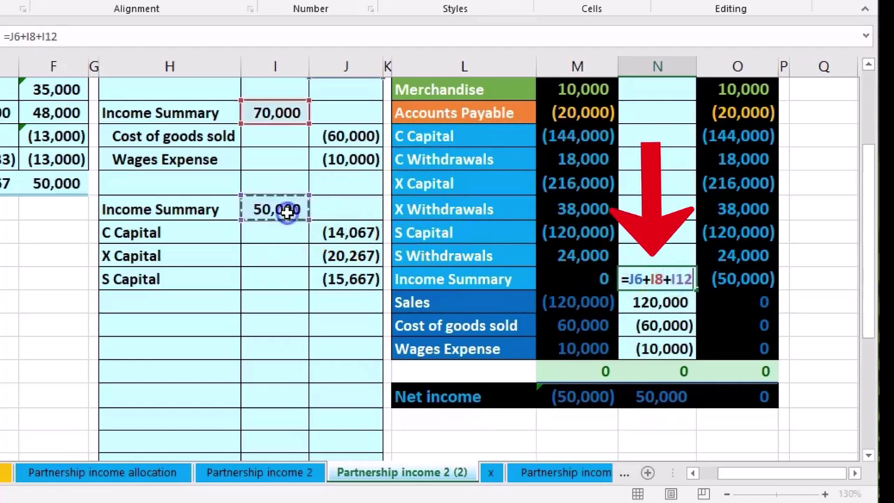
{"action": "key", "text": "Return"}
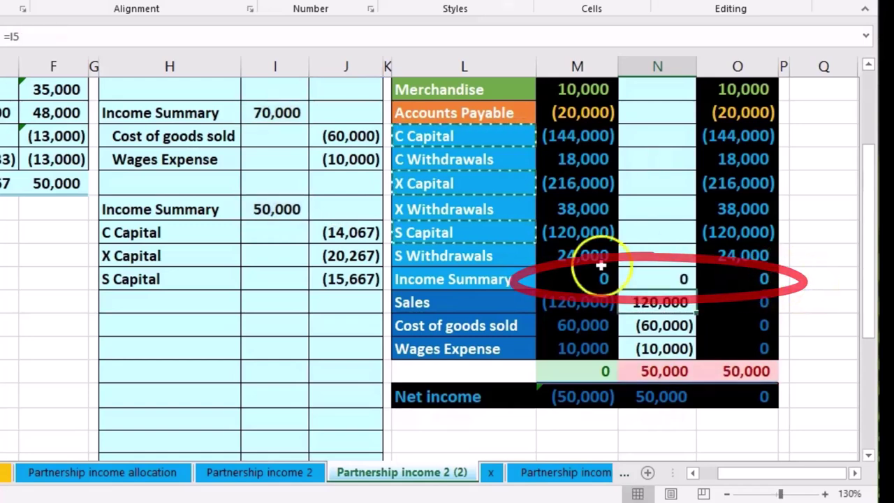
Post the C Capital credit to the trial balance adjustment in N9 with the formula =J13
{"action": "left_click_drag", "start_coordinate": [196, 234], "coordinate": [331, 228]}
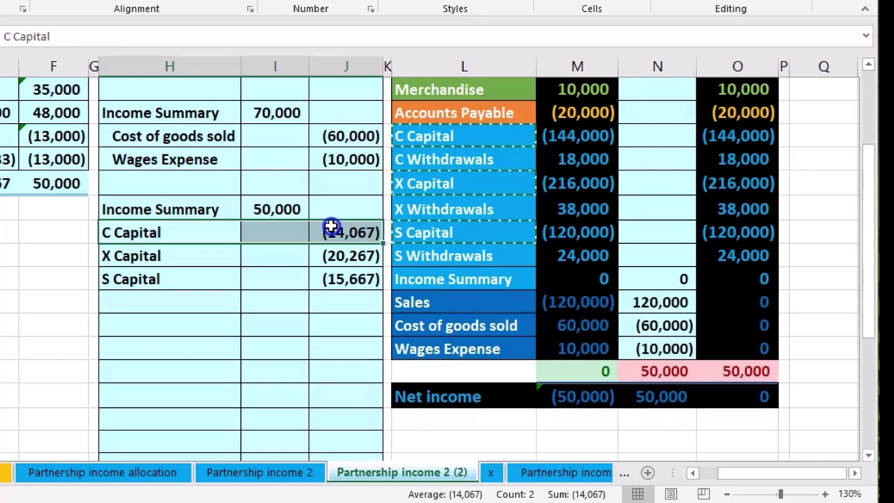
{"action": "left_click_drag", "start_coordinate": [471, 136], "coordinate": [552, 133]}
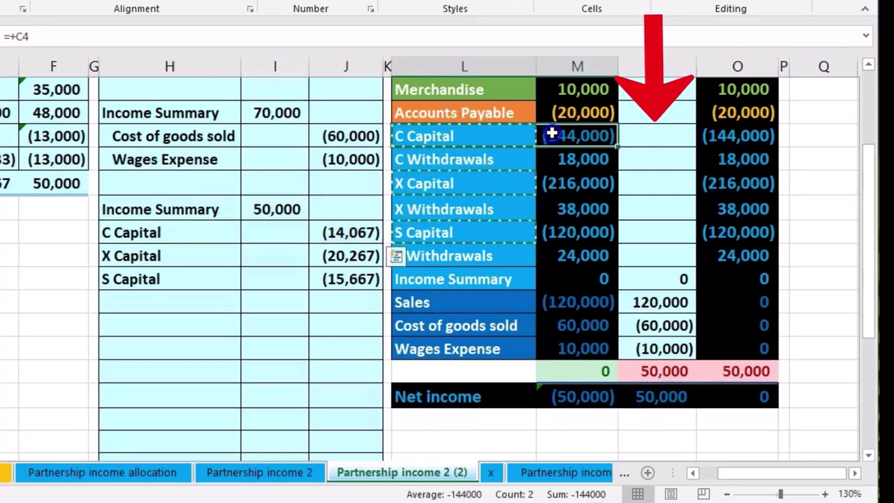
{"action": "left_click", "coordinate": [656, 134]}
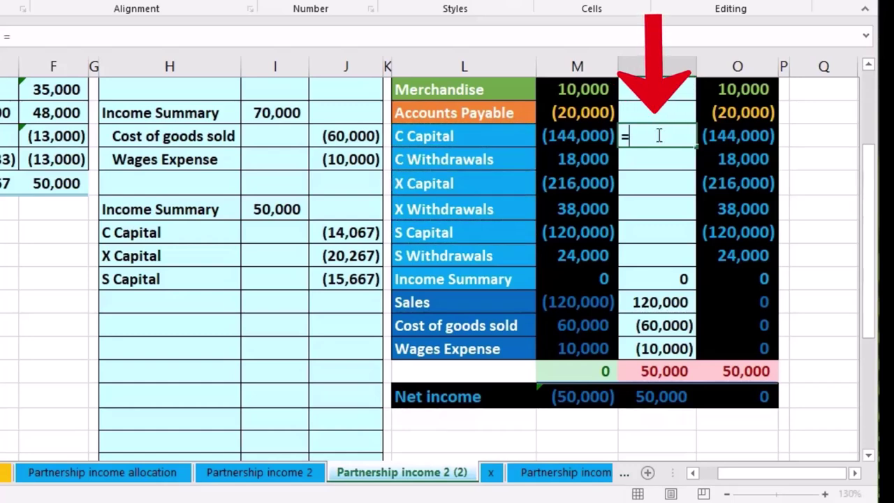
{"action": "type", "text": "="}
{"action": "left_click", "coordinate": [370, 233]}
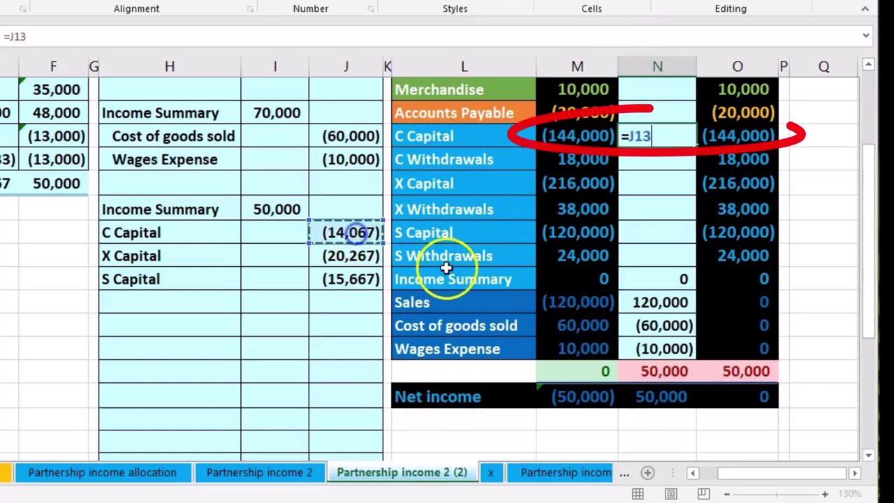
{"action": "key", "text": "Return"}
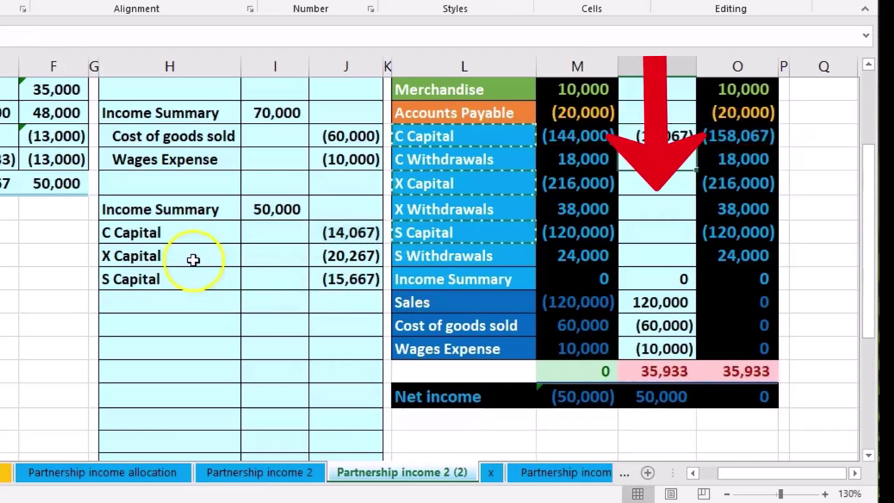
Post the X Capital credit to its trial balance adjustment in N11 with the formula =J14
{"action": "left_click_drag", "start_coordinate": [193, 260], "coordinate": [299, 260]}
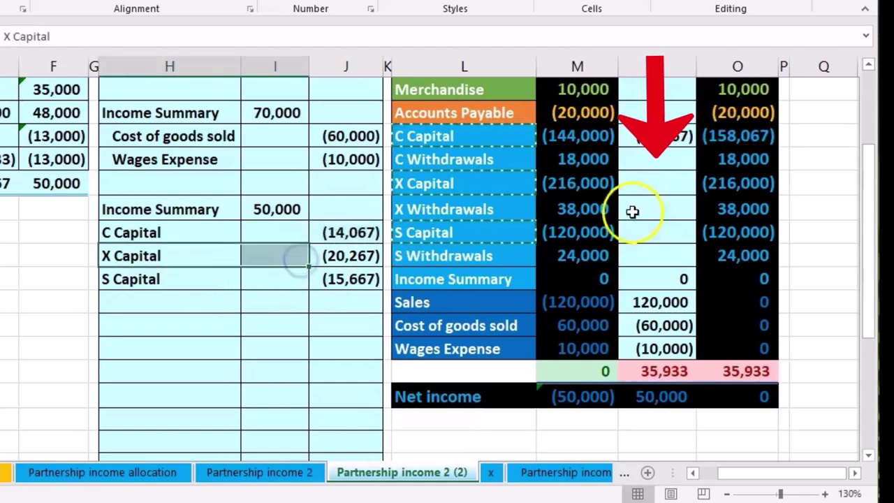
{"action": "left_click", "coordinate": [664, 183]}
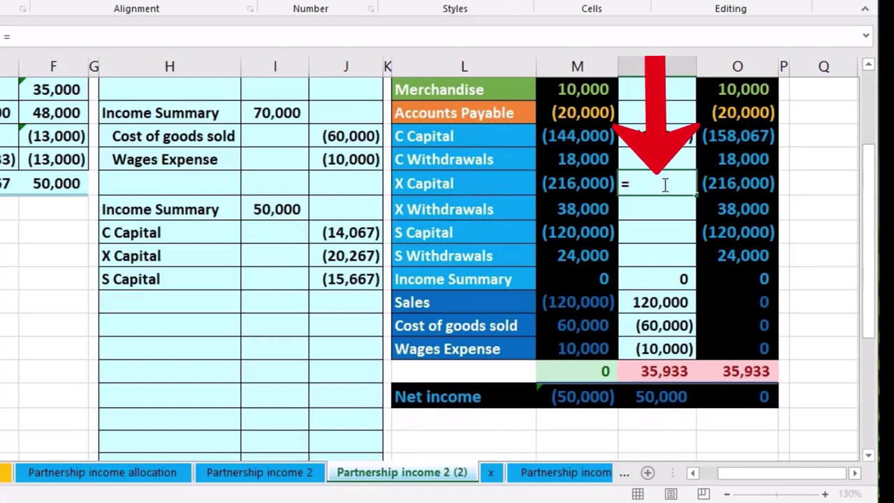
{"action": "type", "text": "="}
{"action": "left_click", "coordinate": [357, 257]}
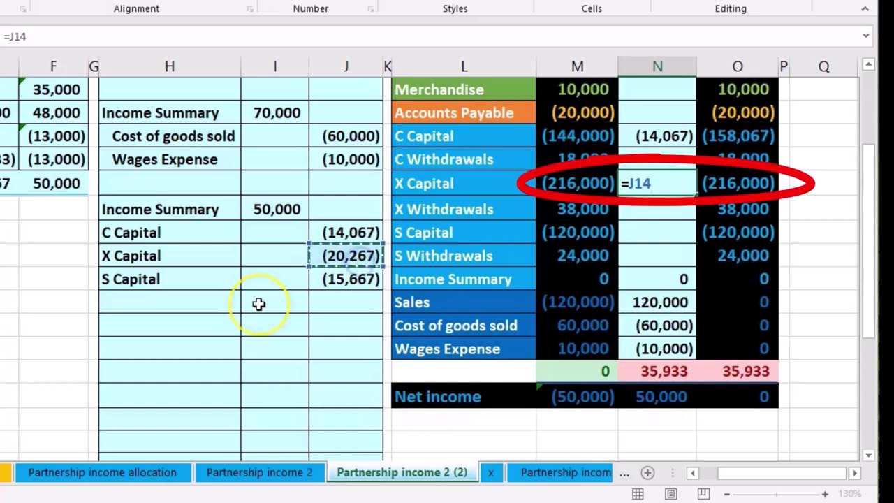
{"action": "key", "text": "Return"}
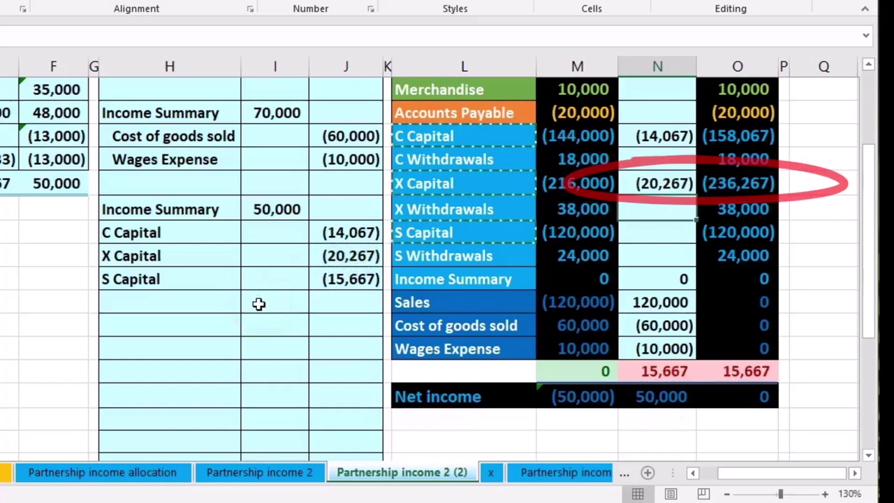
Post the S Capital credit to its trial balance adjustment in N13 with the formula =J15
{"action": "left_click_drag", "start_coordinate": [206, 288], "coordinate": [272, 276]}
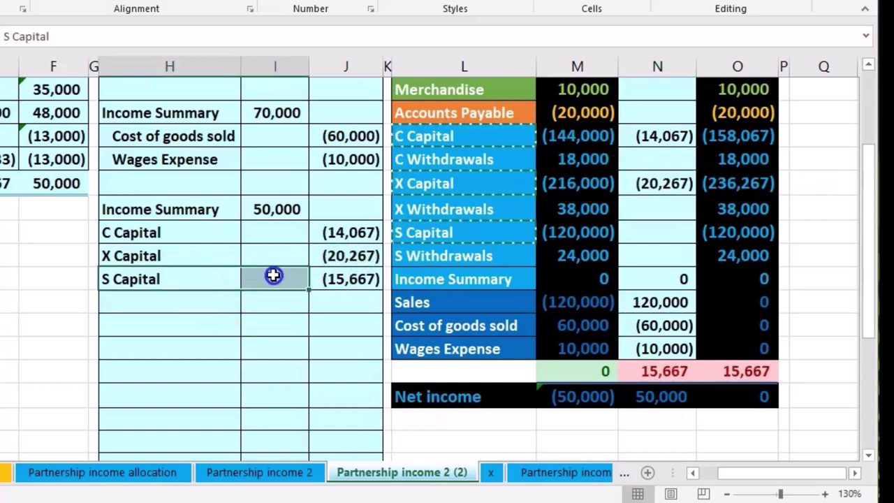
{"action": "left_click", "coordinate": [637, 233]}
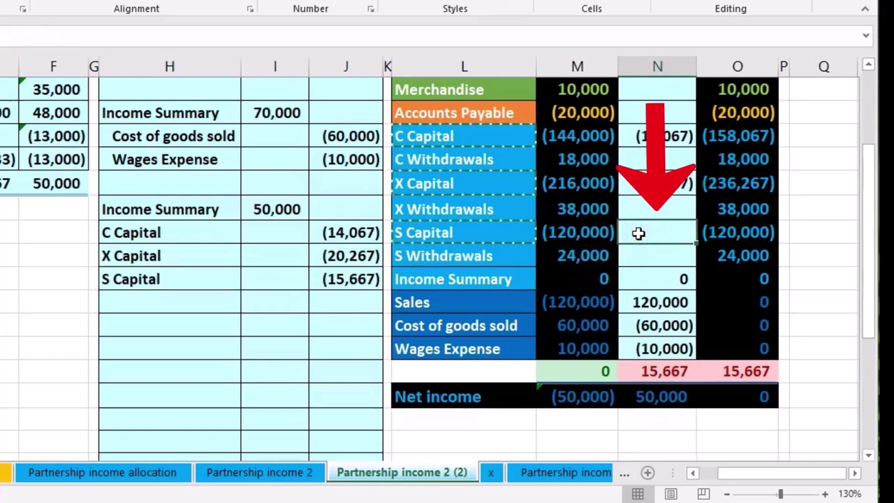
{"action": "type", "text": "="}
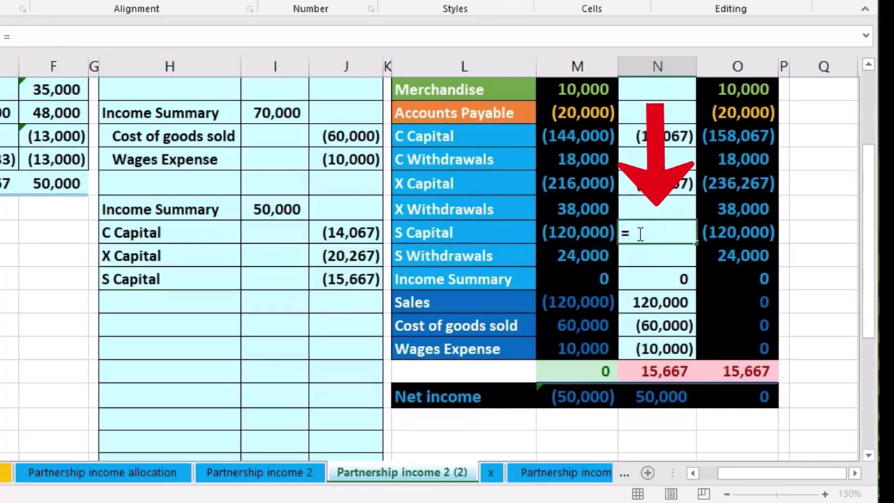
{"action": "left_click", "coordinate": [347, 279]}
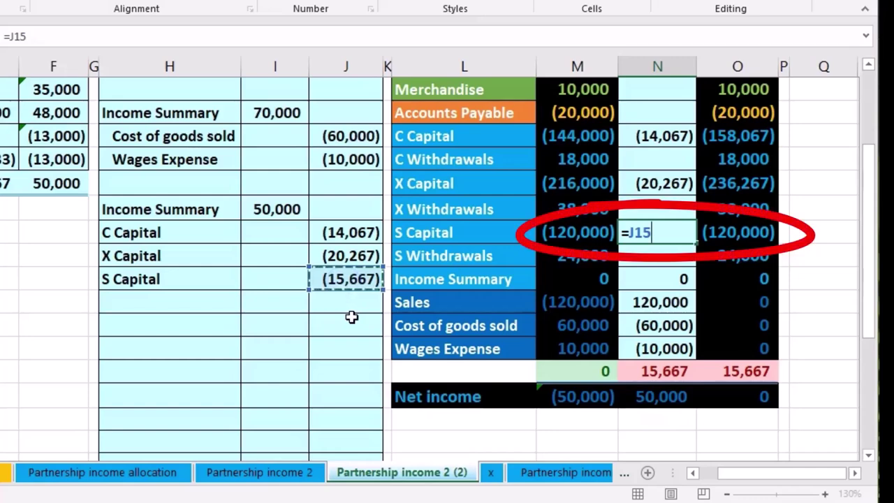
{"action": "key", "text": "Return"}
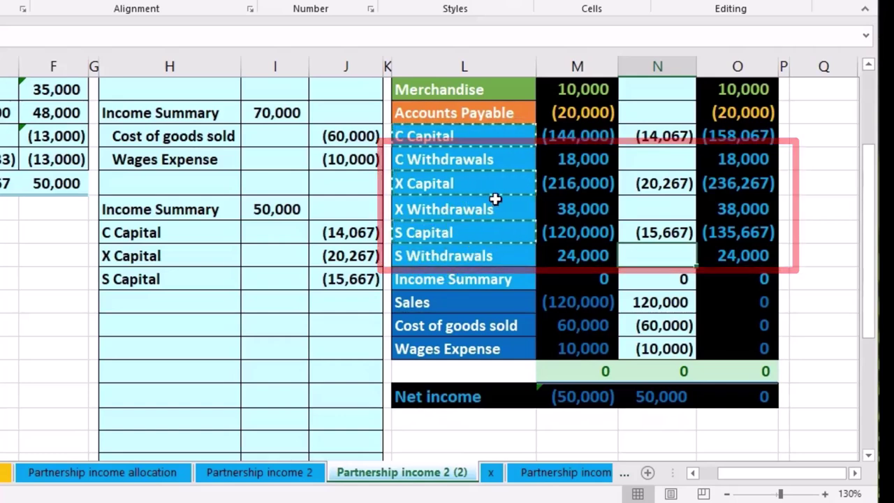
{"action": "left_click", "coordinate": [528, 183]}
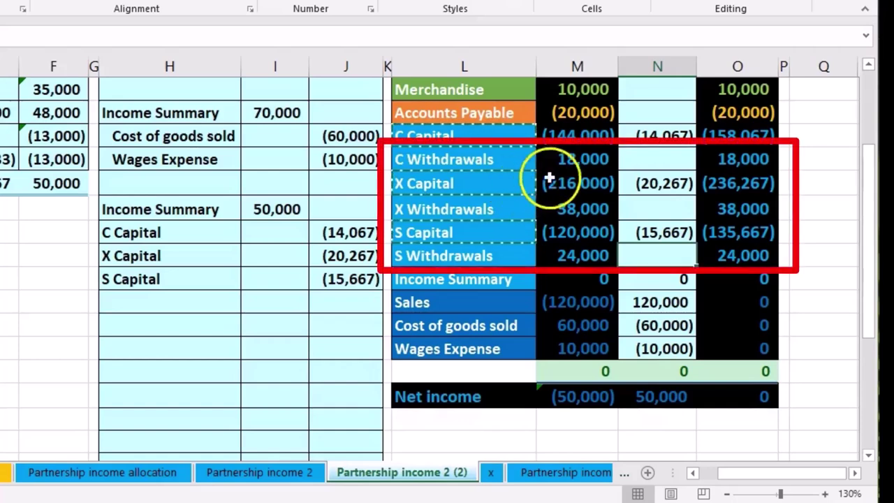
{"action": "left_click", "coordinate": [584, 160]}
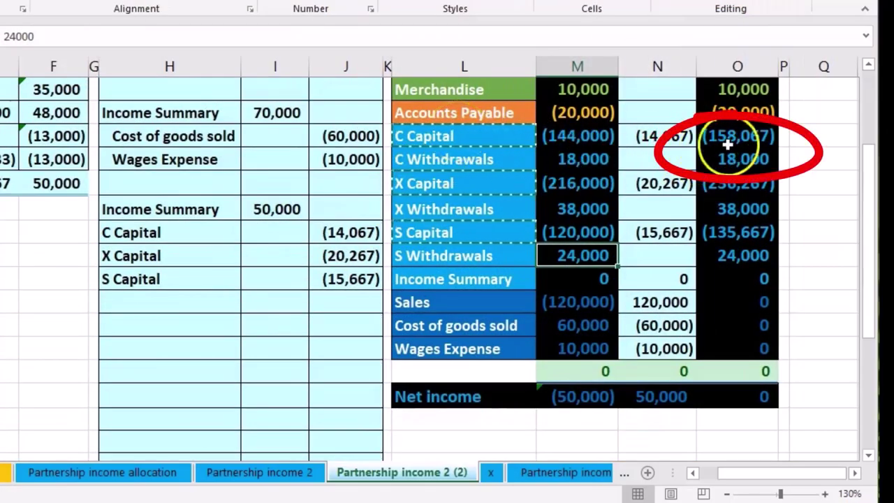
{"action": "left_click_drag", "start_coordinate": [750, 136], "coordinate": [749, 153]}
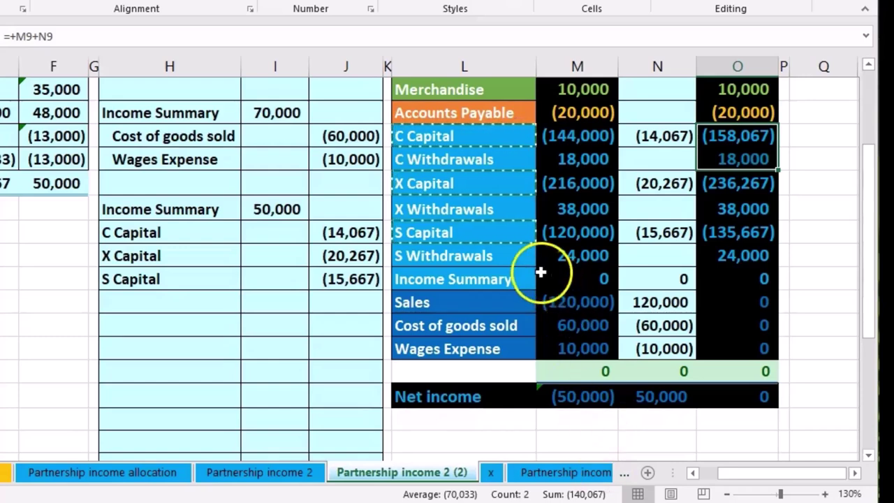
Copy the C Capital, X Capital and S Capital labels from the trial balance and paste them as values into H17:H19 of the journal
{"action": "left_click", "coordinate": [434, 136]}
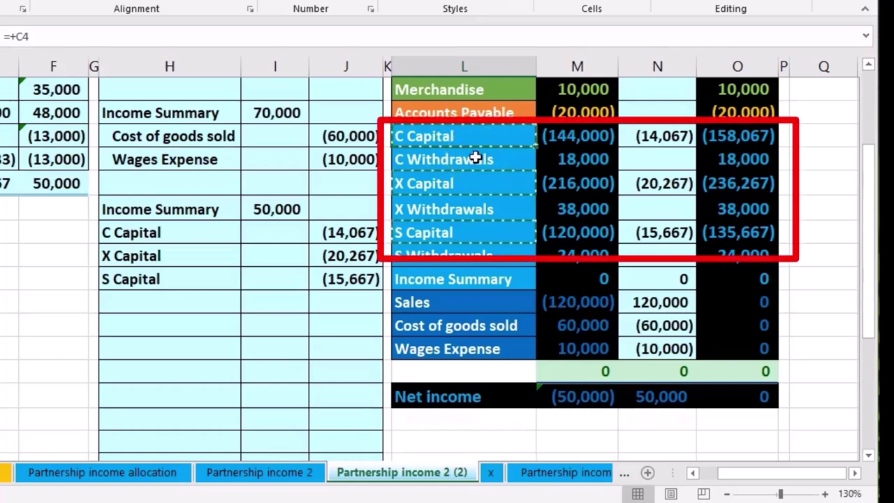
{"action": "left_click", "coordinate": [465, 179], "text": "ctrl"}
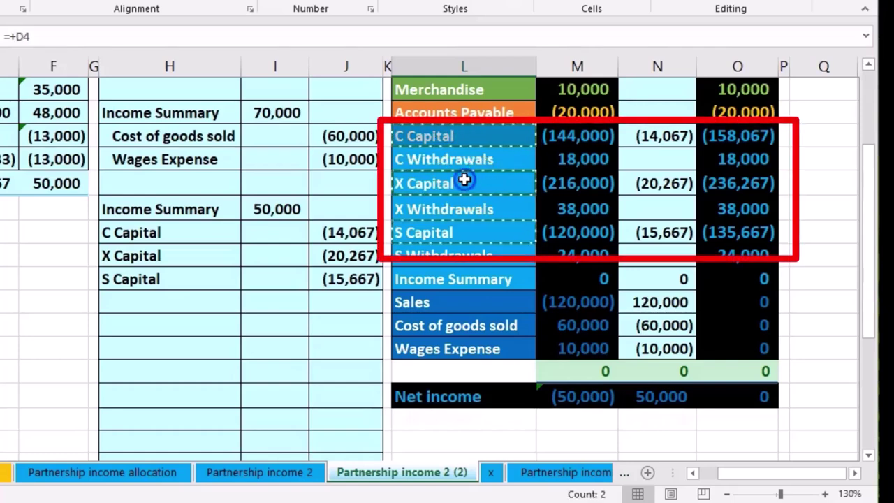
{"action": "left_click", "coordinate": [456, 231], "text": "ctrl"}
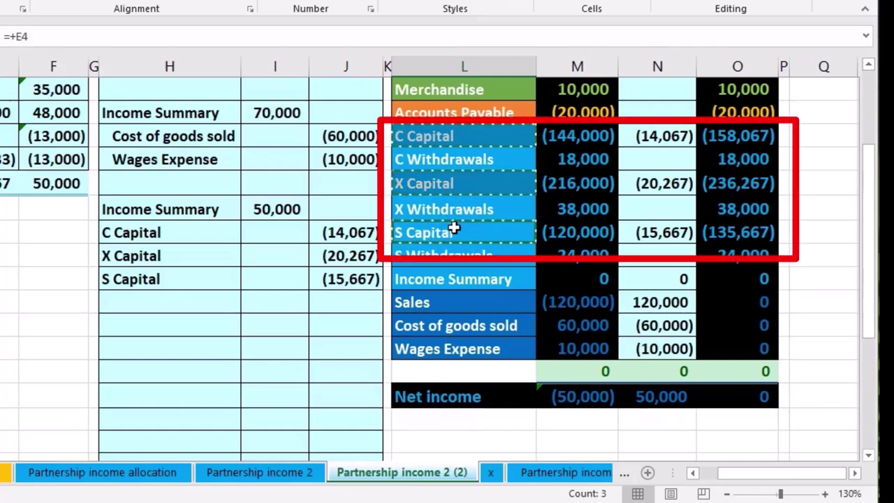
{"action": "left_click", "coordinate": [449, 185], "text": "ctrl"}
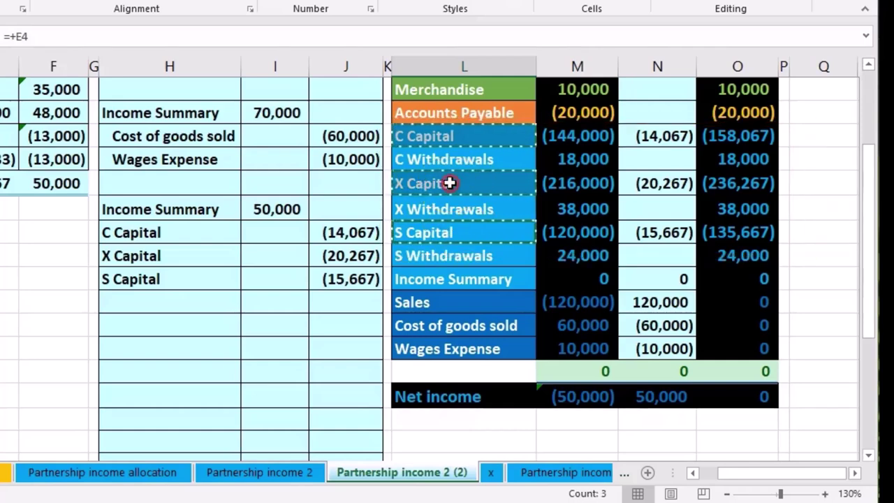
{"action": "right_click", "coordinate": [450, 182]}
{"action": "left_click", "coordinate": [465, 213]}
{"action": "left_click", "coordinate": [234, 323]}
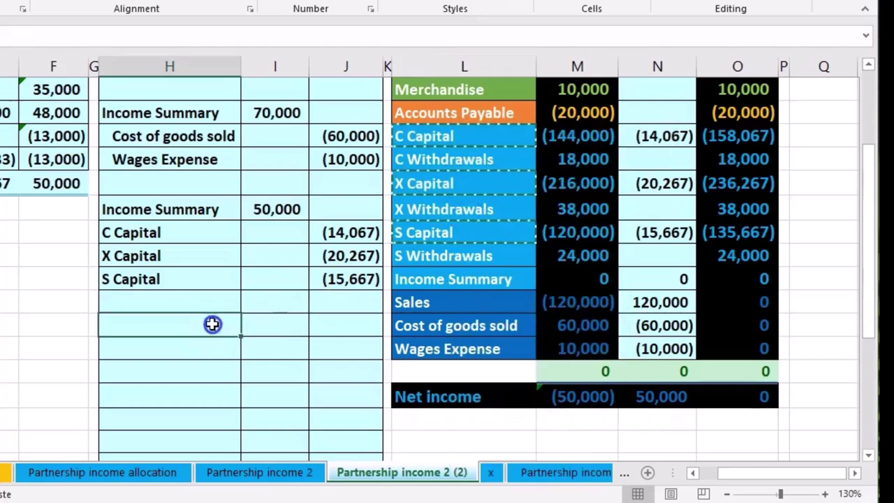
{"action": "right_click", "coordinate": [212, 324]}
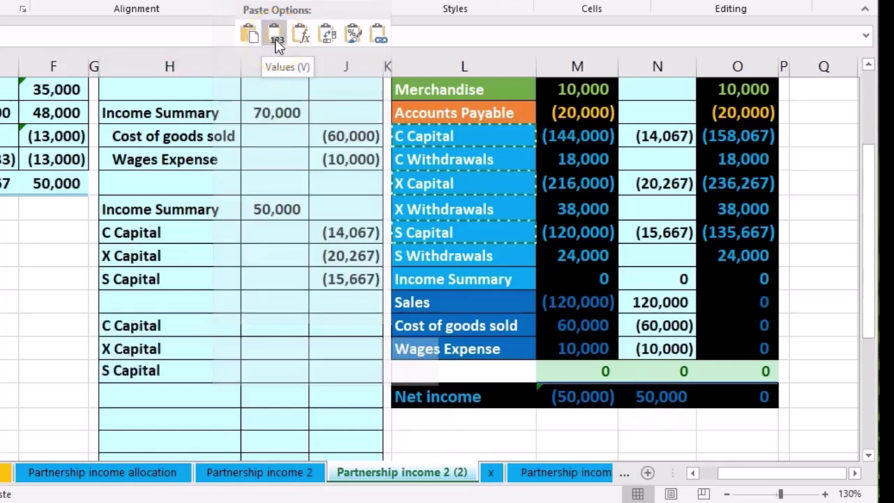
{"action": "left_click", "coordinate": [275, 39]}
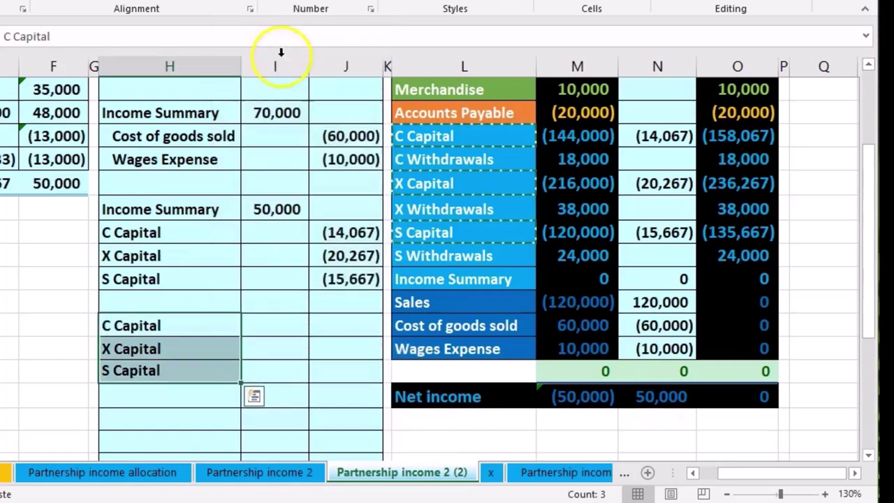
Copy the C, X and S Withdrawals labels from the trial balance as values into H20:H22 and indent them as credit accounts
{"action": "left_click", "coordinate": [453, 155]}
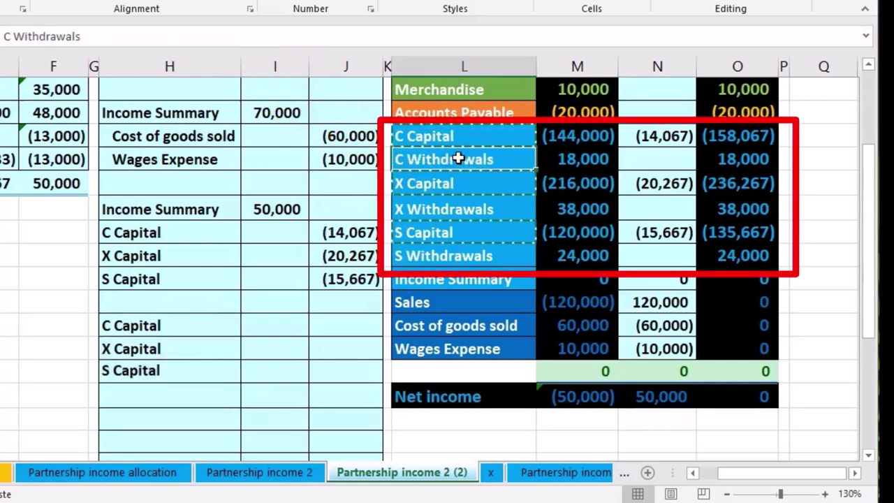
{"action": "left_click", "coordinate": [447, 203]}
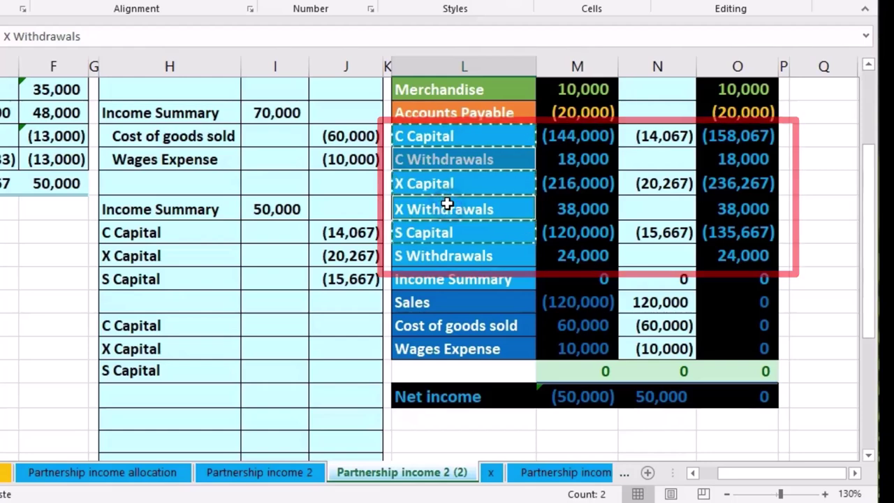
{"action": "left_click", "coordinate": [454, 255], "text": "ctrl"}
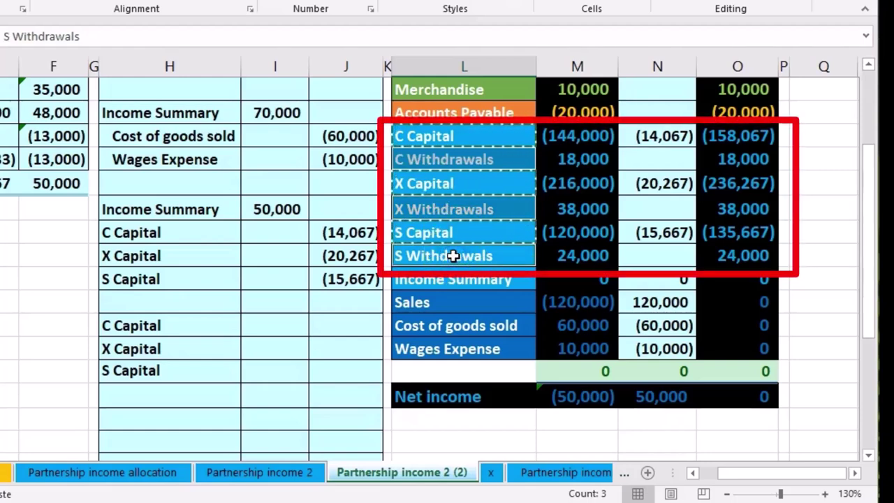
{"action": "right_click", "coordinate": [454, 255]}
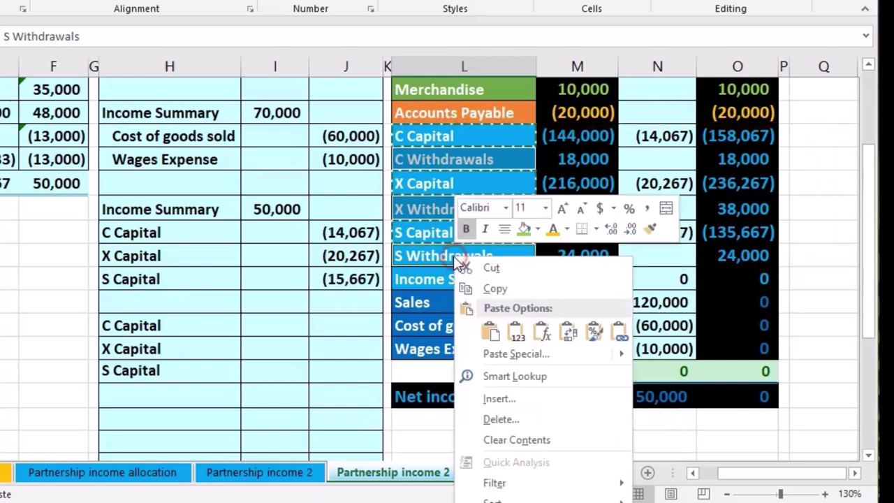
{"action": "left_click", "coordinate": [472, 288]}
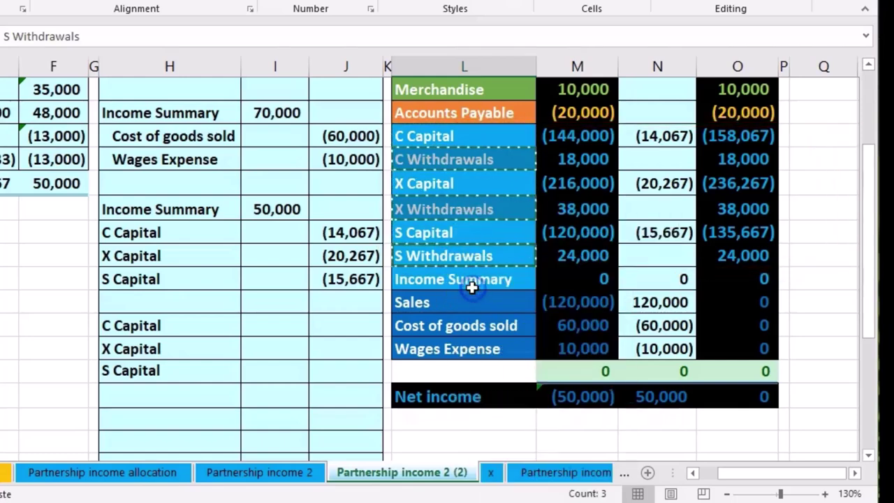
{"action": "left_click", "coordinate": [176, 397]}
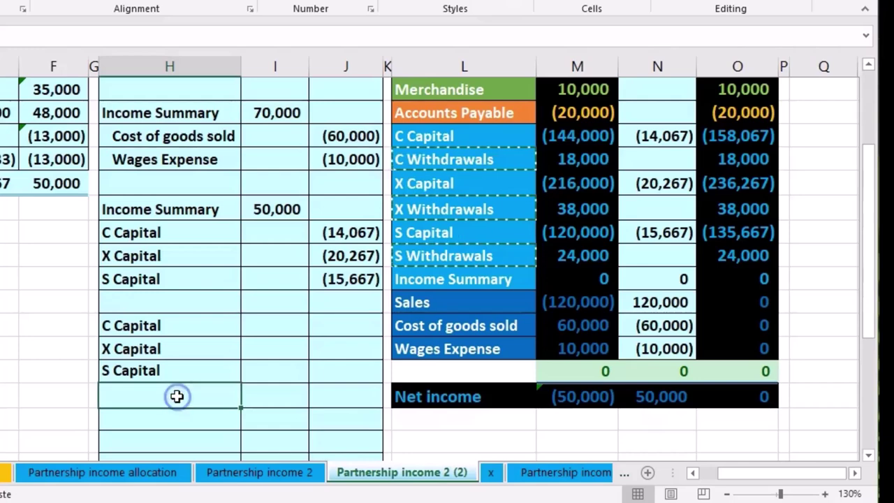
{"action": "right_click", "coordinate": [177, 396]}
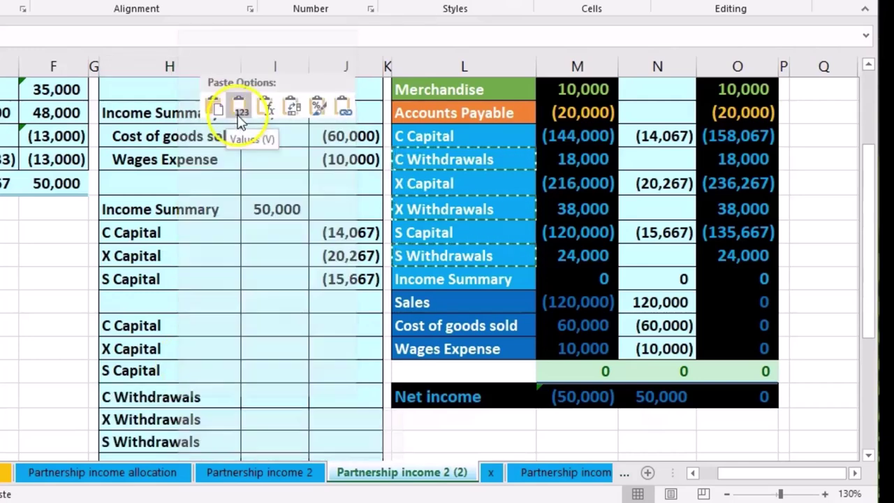
{"action": "left_click", "coordinate": [240, 111]}
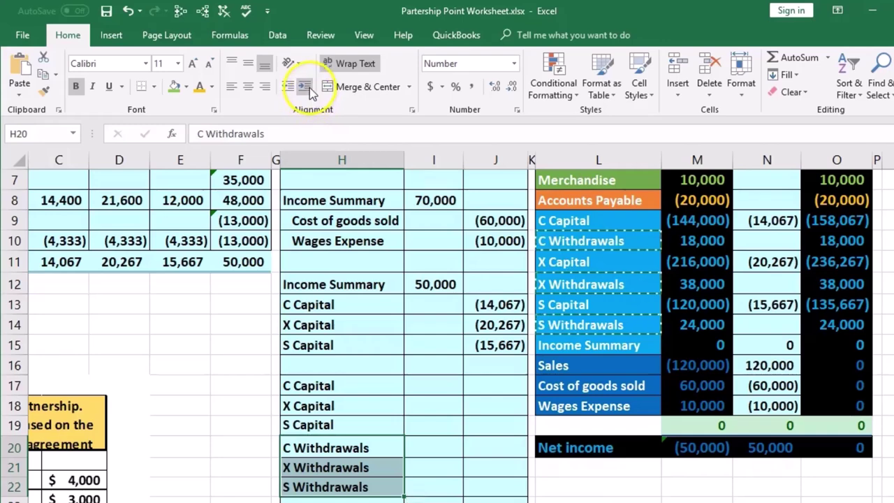
{"action": "left_click", "coordinate": [310, 87]}
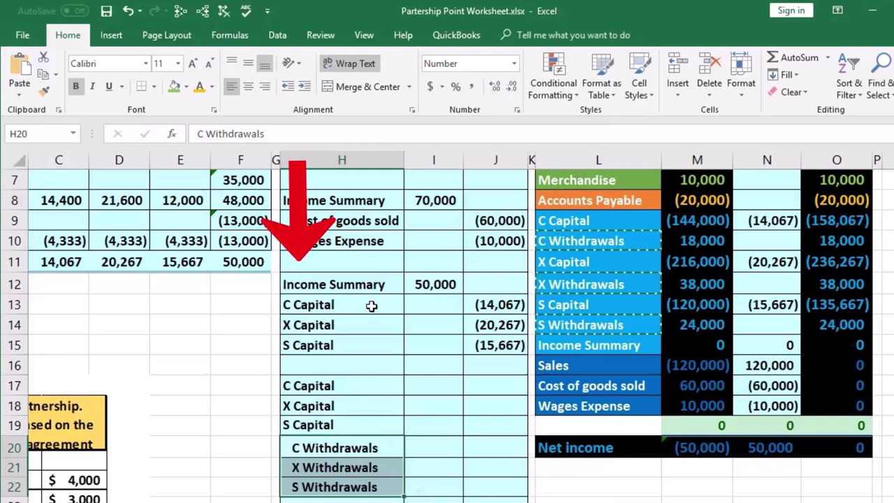
{"action": "left_click", "coordinate": [615, 238]}
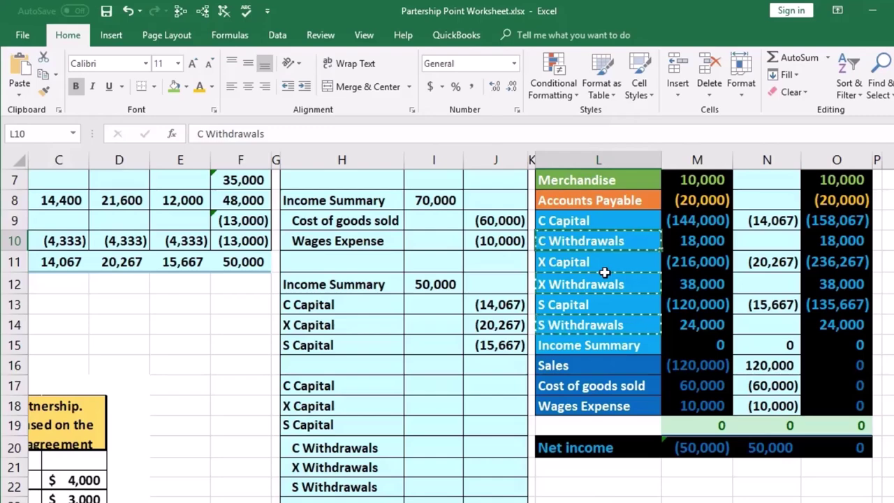
{"action": "scroll", "coordinate": [592, 301], "scroll_direction": "up", "scroll_amount": 1}
{"action": "left_click", "coordinate": [366, 216]}
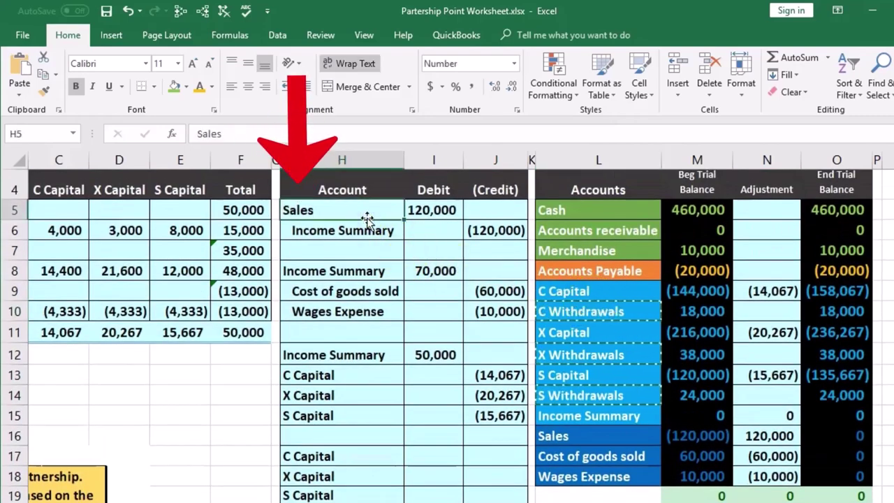
{"action": "left_click", "coordinate": [350, 270]}
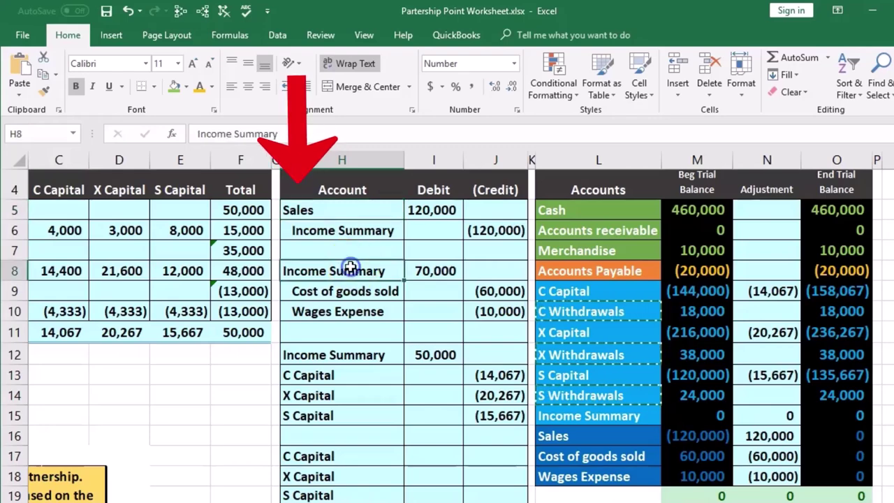
Indent the C Capital, X Capital and S Capital credit labels in H13:H15 under the 50,000 Income Summary entry
{"action": "scroll", "coordinate": [350, 270], "scroll_direction": "down", "scroll_amount": 1}
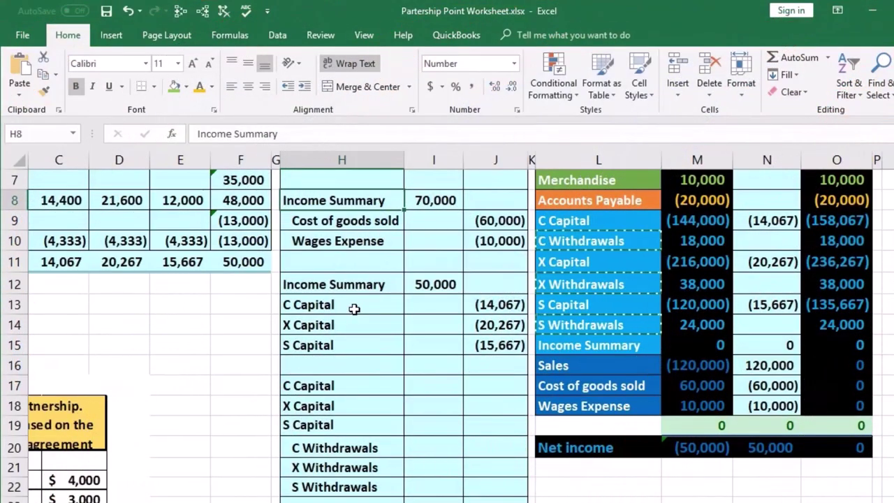
{"action": "left_click_drag", "start_coordinate": [353, 308], "coordinate": [357, 342]}
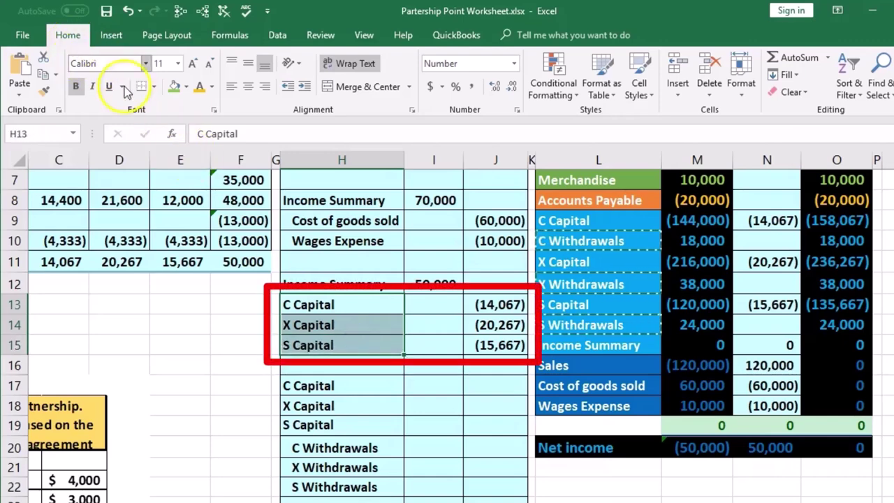
{"action": "left_click", "coordinate": [305, 86]}
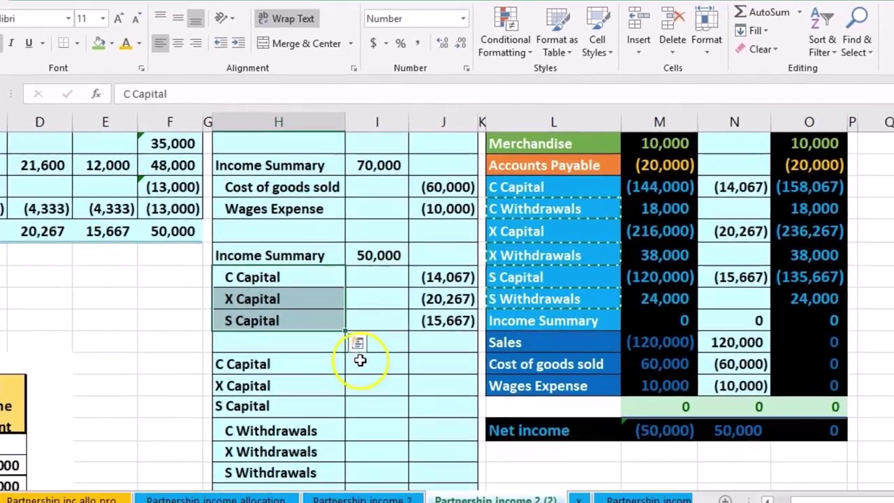
Enter the withdrawal closing debits in I17:I19: 18,000 for C Capital, 38,000 for X Capital and 24,000 for S Capital
{"action": "left_click", "coordinate": [424, 384]}
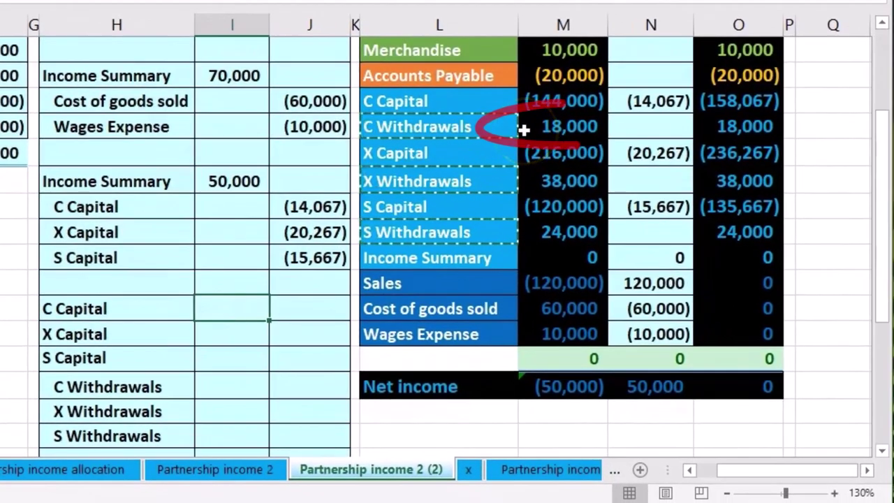
{"action": "type", "text": "18000"}
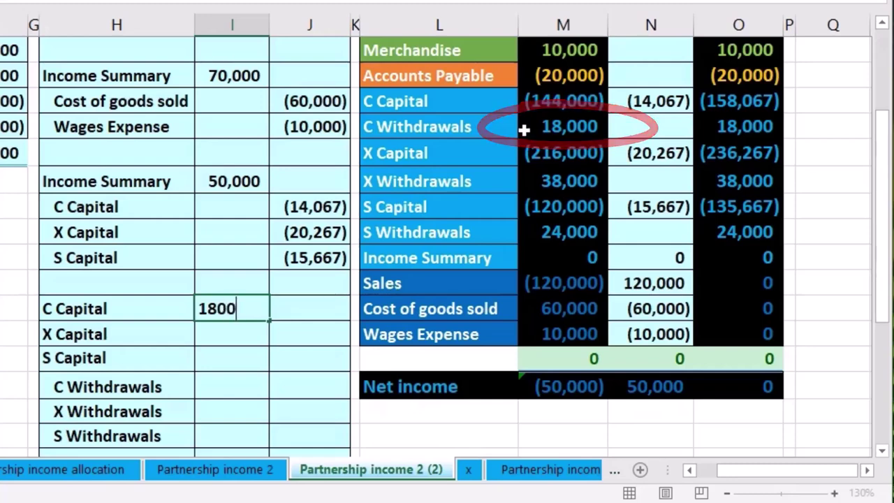
{"action": "key", "text": "Return"}
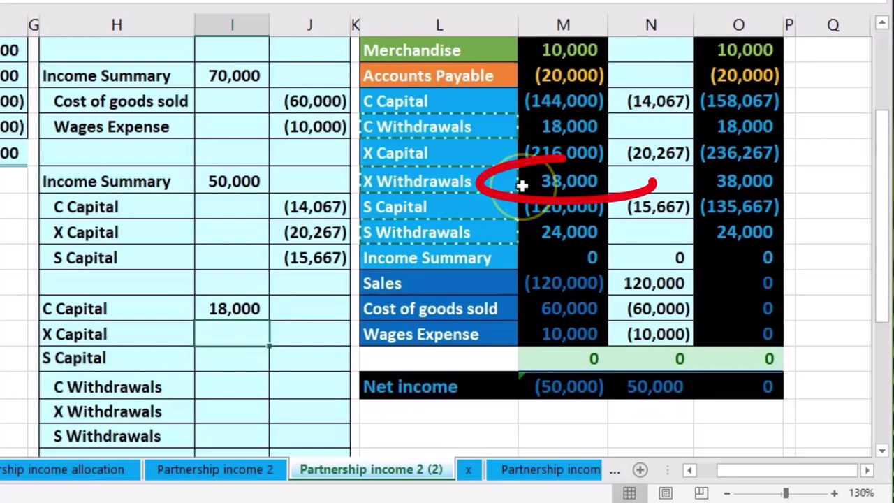
{"action": "type", "text": "3"}
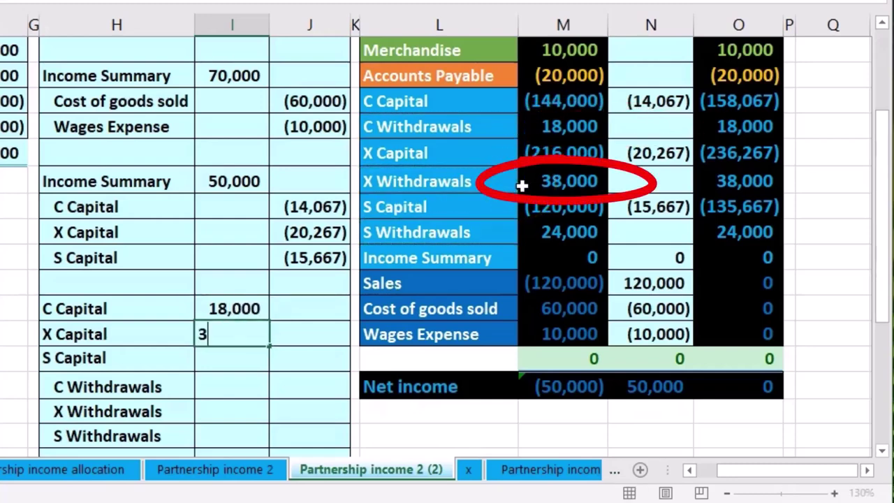
{"action": "type", "text": "8,000"}
{"action": "key", "text": "Return"}
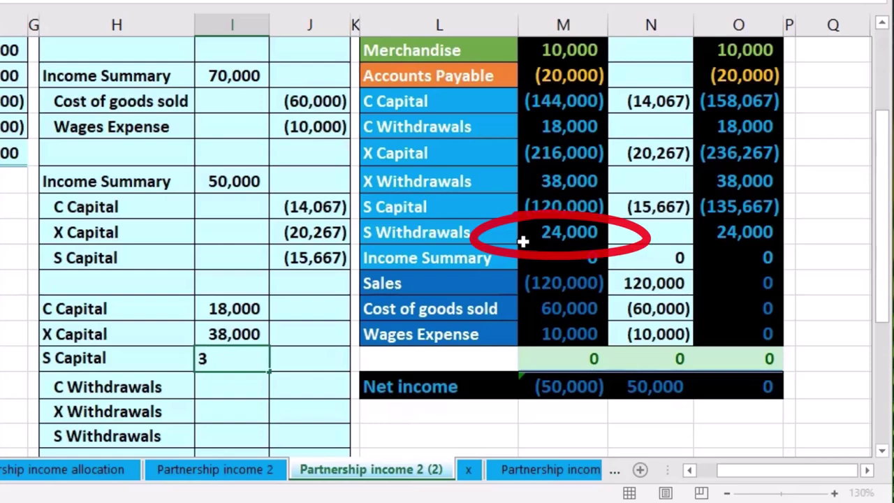
{"action": "type", "text": "24,000"}
{"action": "key", "text": "Return"}
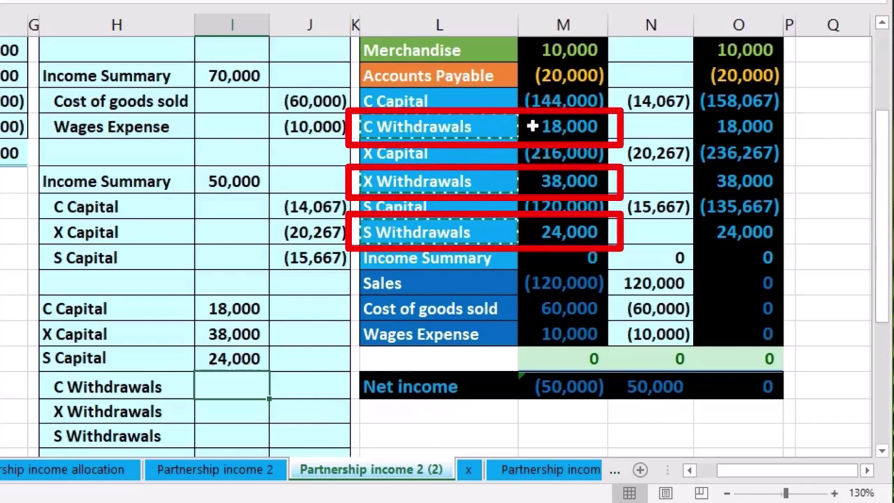
Credit C Withdrawals in J20 with a formula that takes the negative of the C Capital debit in I17
{"action": "key", "text": "Right"}
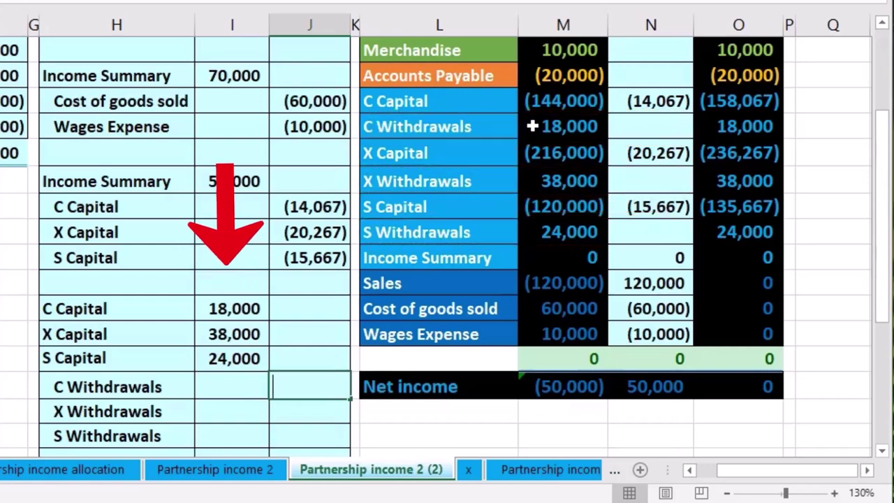
{"action": "type", "text": "-"}
{"action": "key", "text": "Left"}
{"action": "key", "text": "Up"}
{"action": "key", "text": "Up"}
{"action": "key", "text": "Up"}
{"action": "key", "text": "Return"}
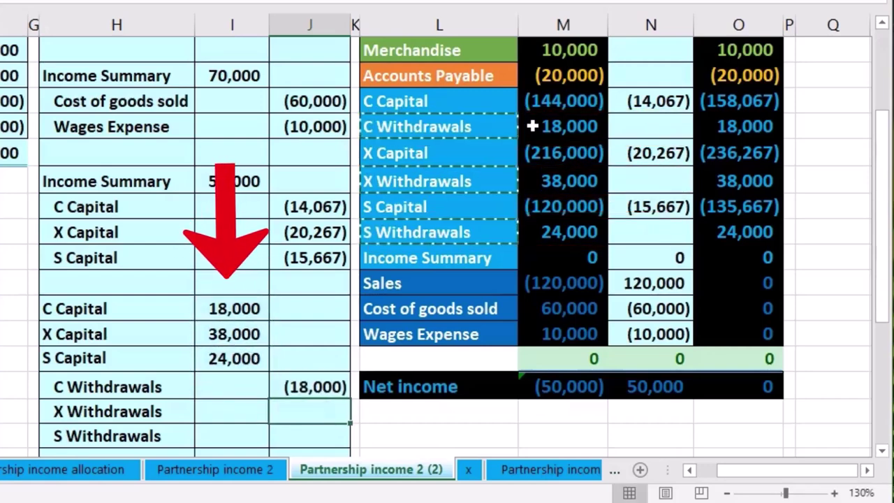
Credit X Withdrawals in J21 with a formula that takes the negative of the X Capital debit in I18
{"action": "type", "text": "-"}
{"action": "key", "text": "Left"}
{"action": "key", "text": "Up"}
{"action": "key", "text": "Up"}
{"action": "key", "text": "Up"}
{"action": "key", "text": "Return"}
Credit S Withdrawals in J22 with a formula that takes the negative of the S Capital debit in I19
{"action": "type", "text": "-"}
{"action": "key", "text": "Left"}
{"action": "key", "text": "Up"}
{"action": "key", "text": "Up"}
{"action": "key", "text": "Up"}
{"action": "key", "text": "Return"}
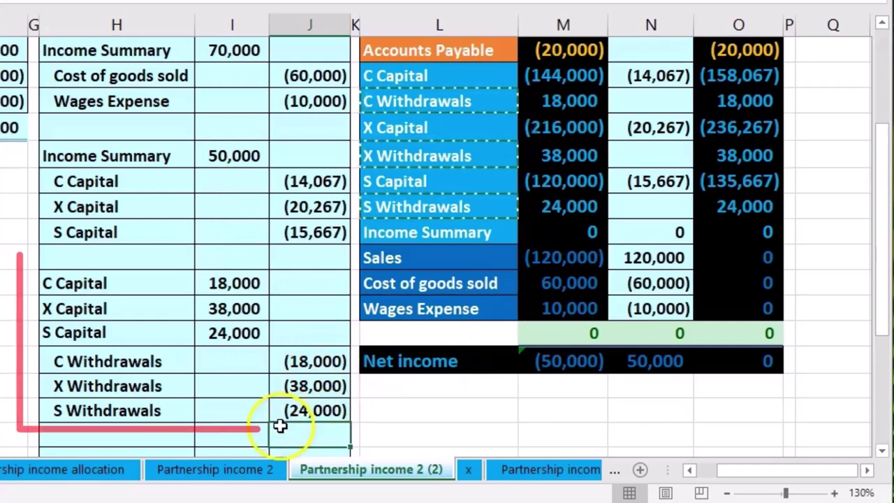
{"action": "left_click", "coordinate": [175, 356]}
{"action": "left_click", "coordinate": [139, 283]}
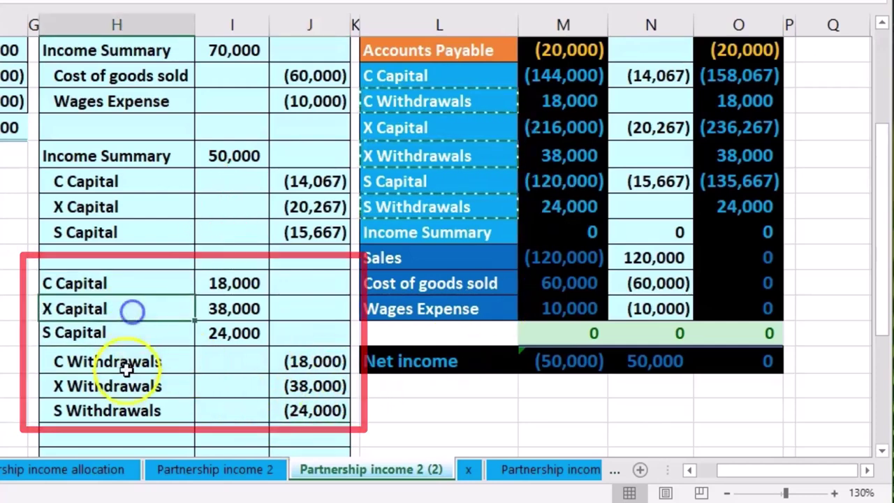
{"action": "left_click", "coordinate": [109, 334]}
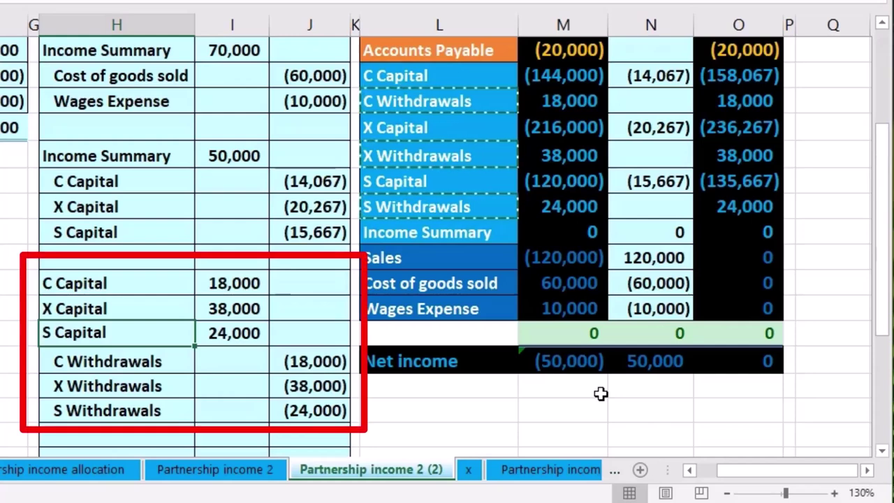
Examine the ending trial balance amounts of the three partners' withdrawals and capital accounts in column O
{"action": "left_click", "coordinate": [727, 101]}
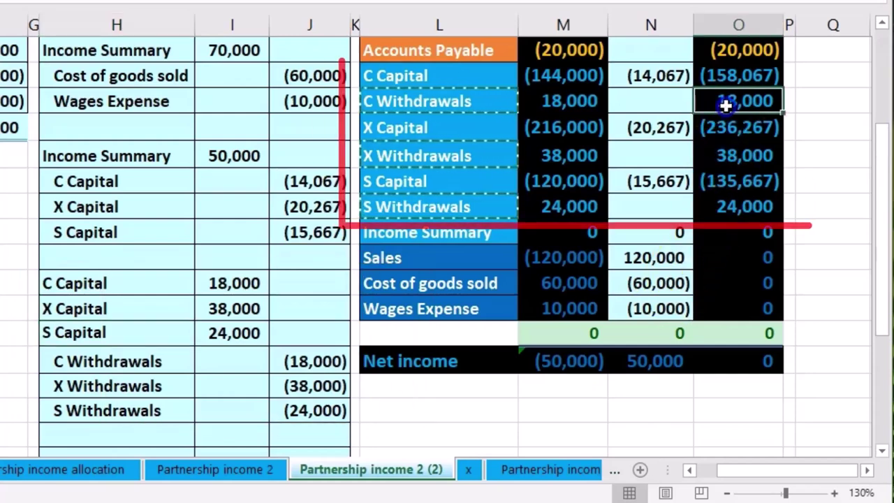
{"action": "left_click", "coordinate": [723, 154]}
{"action": "left_click", "coordinate": [720, 204]}
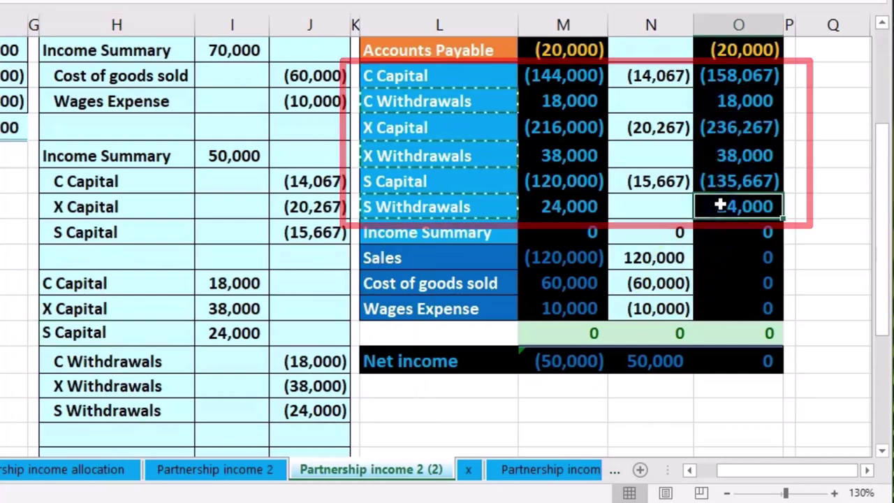
{"action": "left_click", "coordinate": [722, 95]}
{"action": "left_click", "coordinate": [715, 126]}
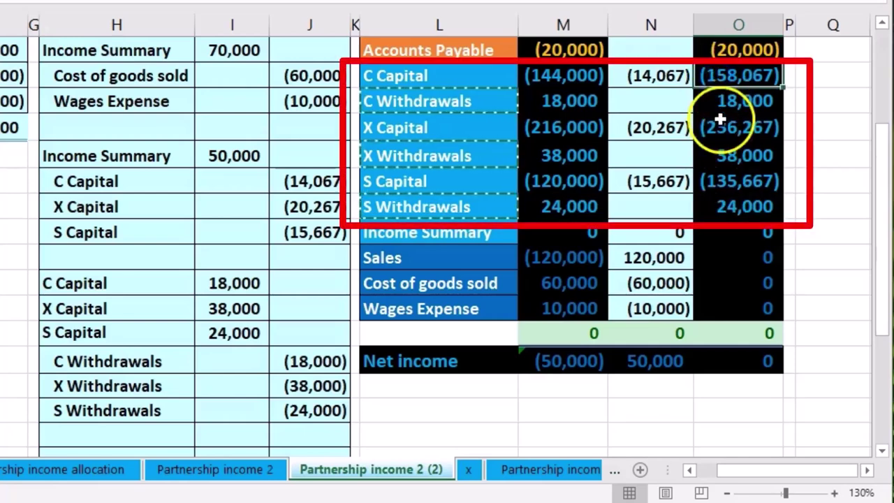
{"action": "left_click", "coordinate": [716, 183]}
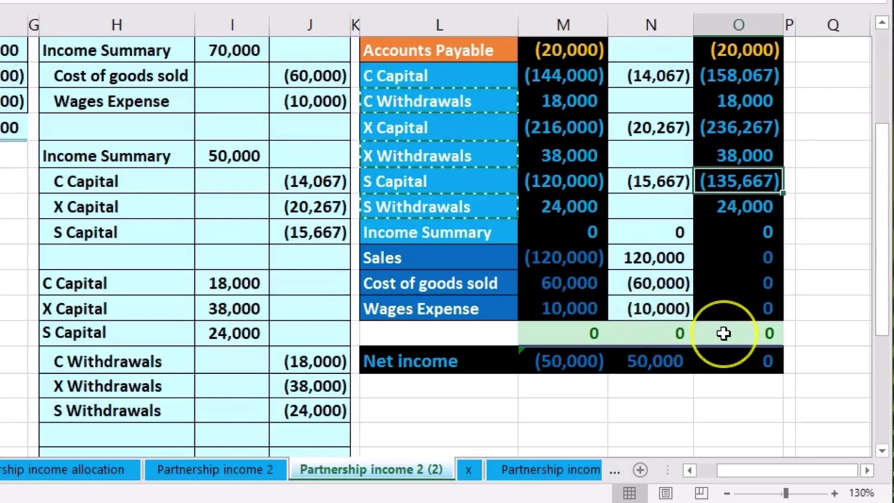
Post the C Capital withdrawal debit by adding I17 to the C Capital adjustment formula in N9, making it =J13+I17
{"action": "left_click_drag", "start_coordinate": [175, 275], "coordinate": [212, 278]}
{"action": "left_click_drag", "start_coordinate": [410, 78], "coordinate": [550, 78]}
{"action": "left_click", "coordinate": [640, 77]}
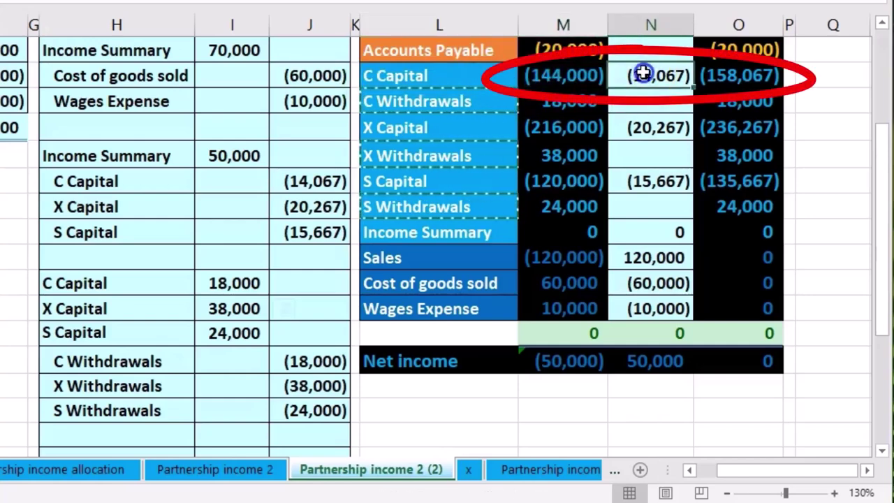
{"action": "double_click", "coordinate": [643, 73]}
{"action": "type", "text": "+"}
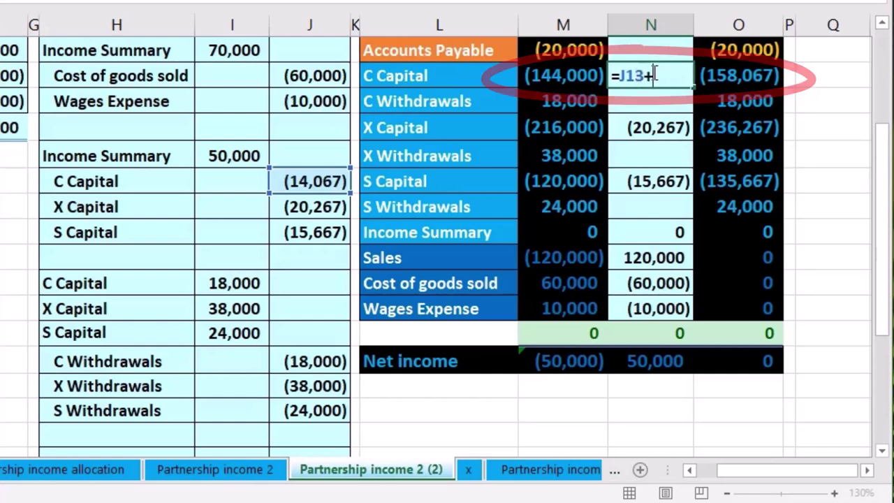
{"action": "left_click", "coordinate": [238, 281]}
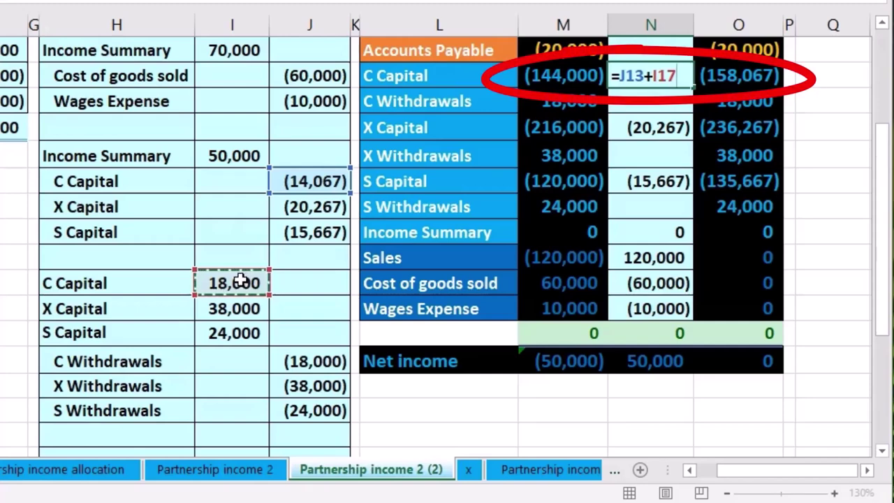
{"action": "key", "text": "Return"}
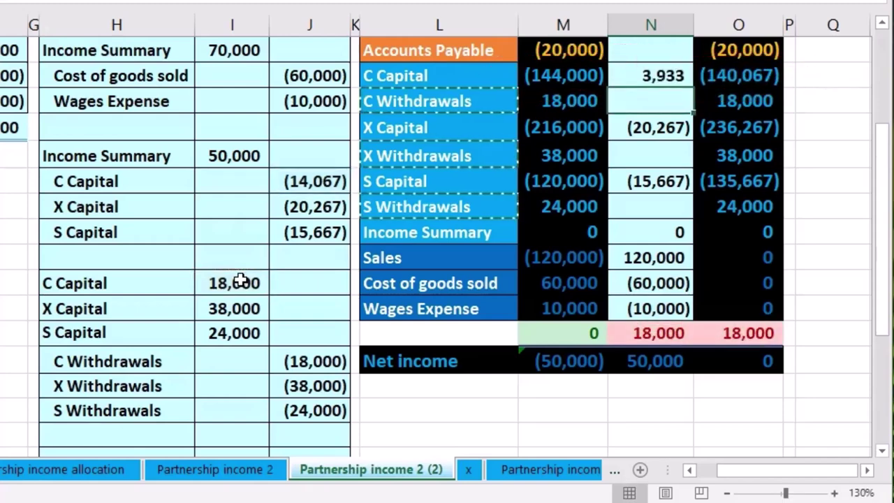
Post the X Capital withdrawal debit by extending the X Capital adjustment formula in N11 to =J14+I18
{"action": "left_click_drag", "start_coordinate": [153, 309], "coordinate": [210, 314]}
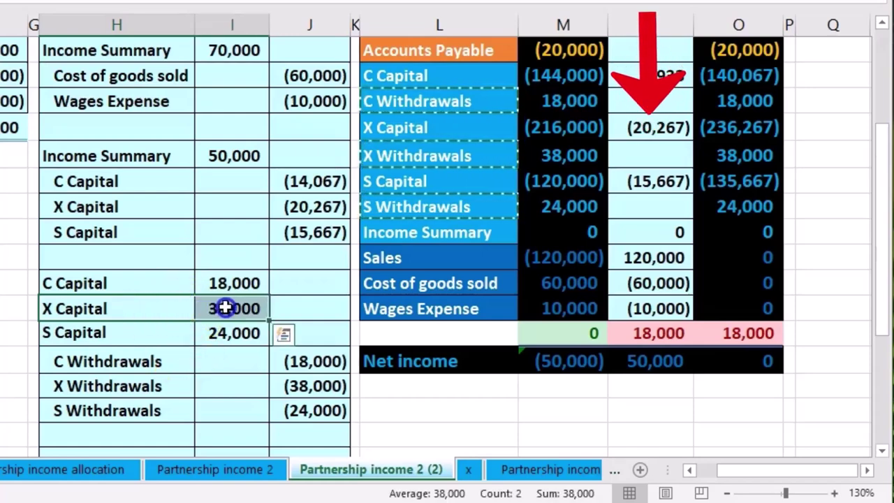
{"action": "left_click_drag", "start_coordinate": [421, 139], "coordinate": [548, 133]}
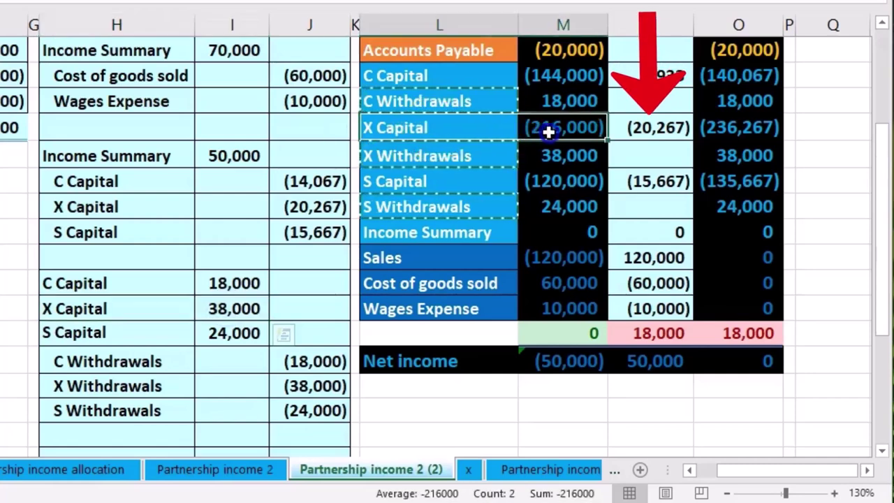
{"action": "left_click", "coordinate": [640, 128]}
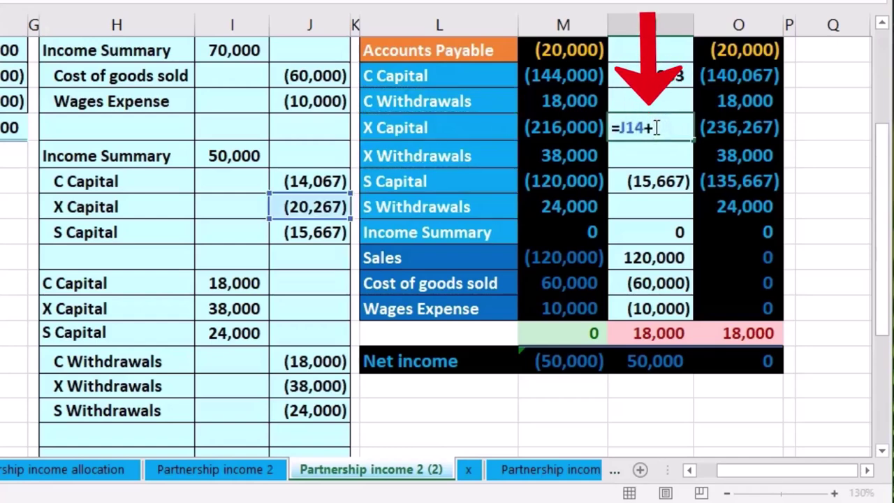
{"action": "left_click", "coordinate": [245, 308]}
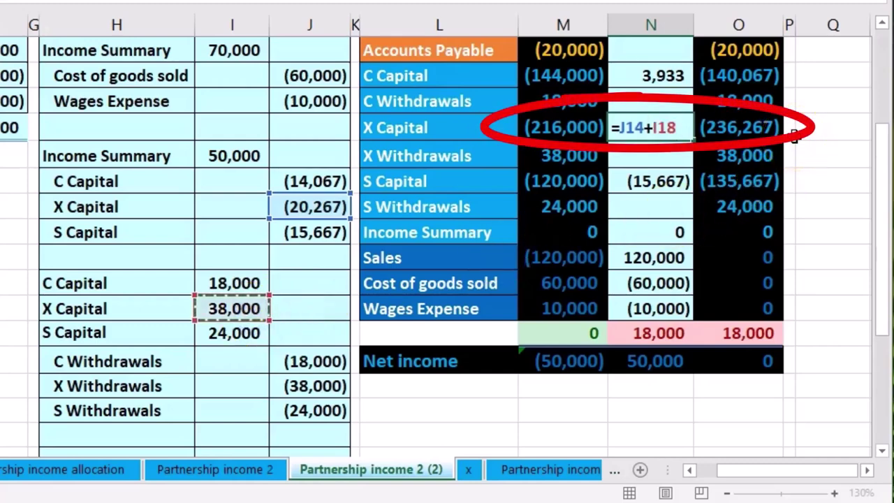
{"action": "key", "text": "Return"}
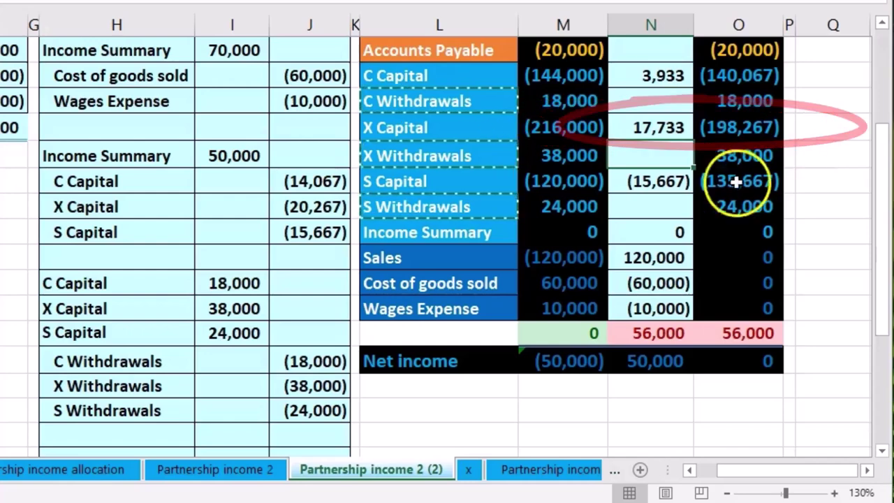
Post the S Capital withdrawal debit by extending the S Capital adjustment formula in N13 to =J15+I19
{"action": "left_click_drag", "start_coordinate": [134, 334], "coordinate": [234, 336]}
{"action": "left_click_drag", "start_coordinate": [424, 190], "coordinate": [536, 183]}
{"action": "left_click", "coordinate": [651, 181]}
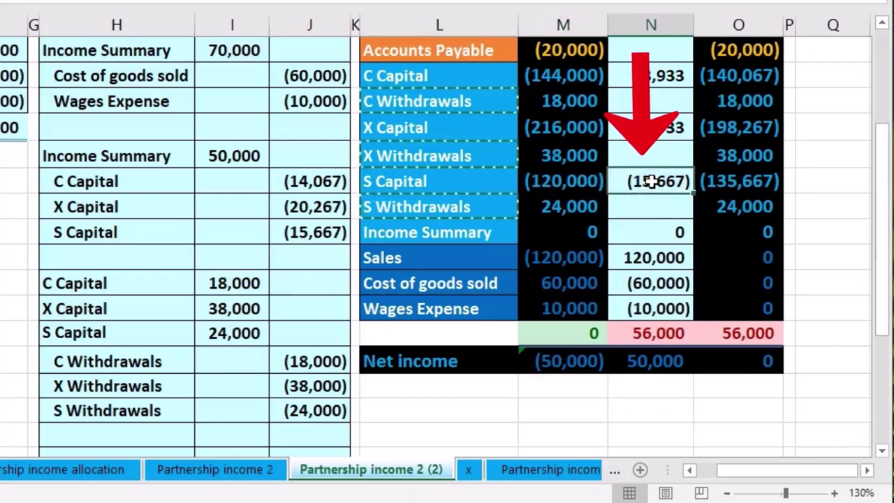
{"action": "double_click", "coordinate": [650, 181]}
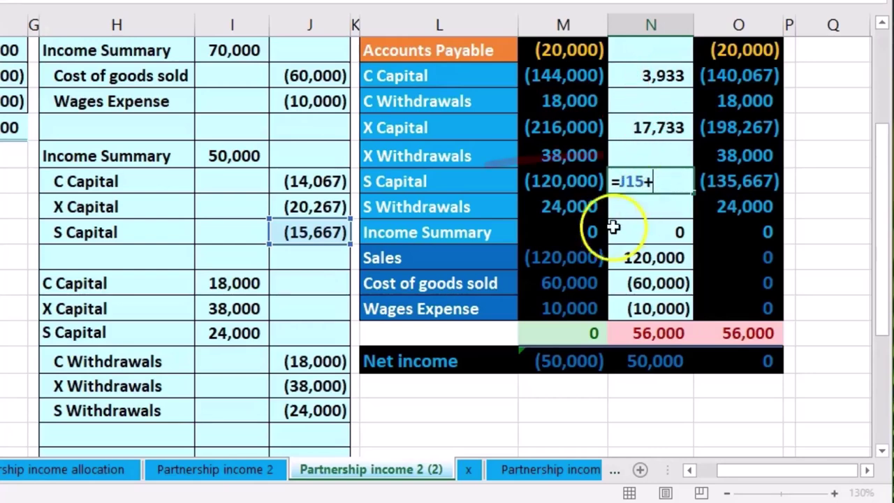
{"action": "left_click", "coordinate": [237, 333]}
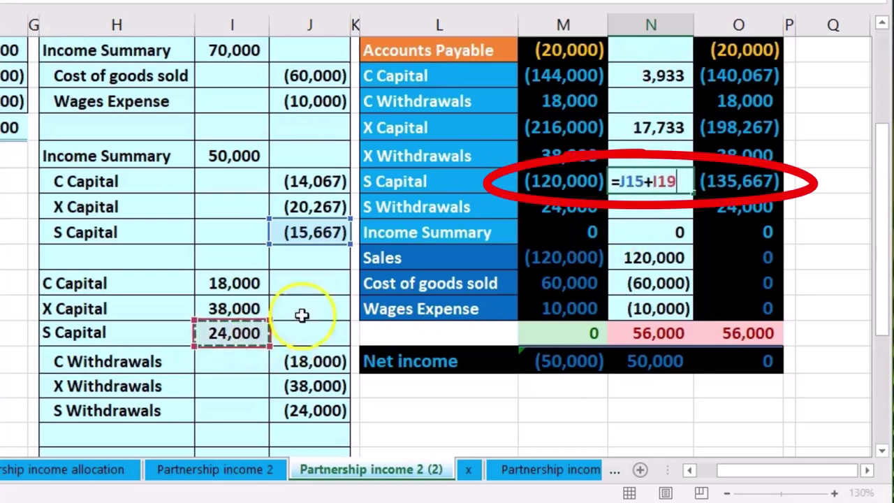
{"action": "key", "text": "Return"}
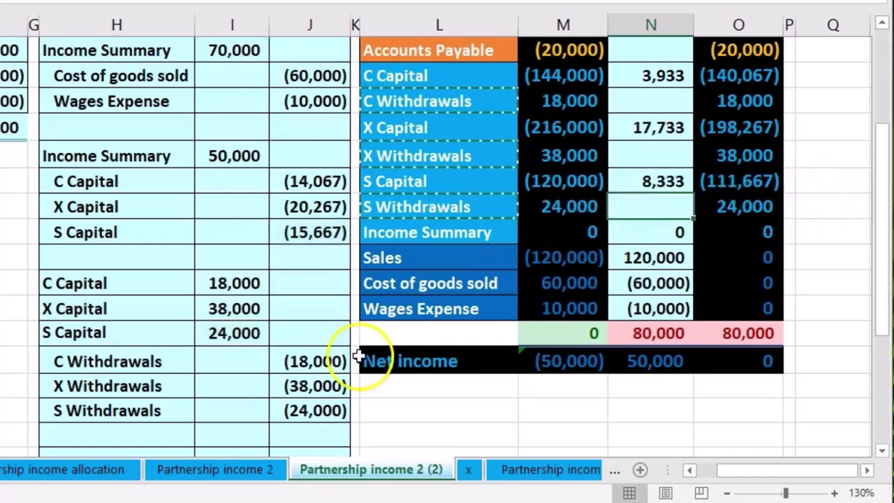
Post the C Withdrawals credit to its adjustment cell N10 with the formula =J20
{"action": "left_click_drag", "start_coordinate": [155, 360], "coordinate": [284, 372]}
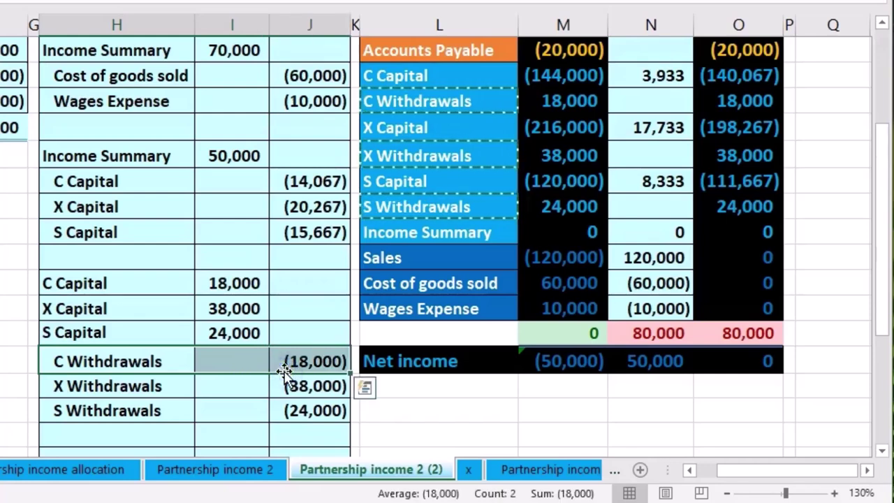
{"action": "left_click", "coordinate": [629, 102]}
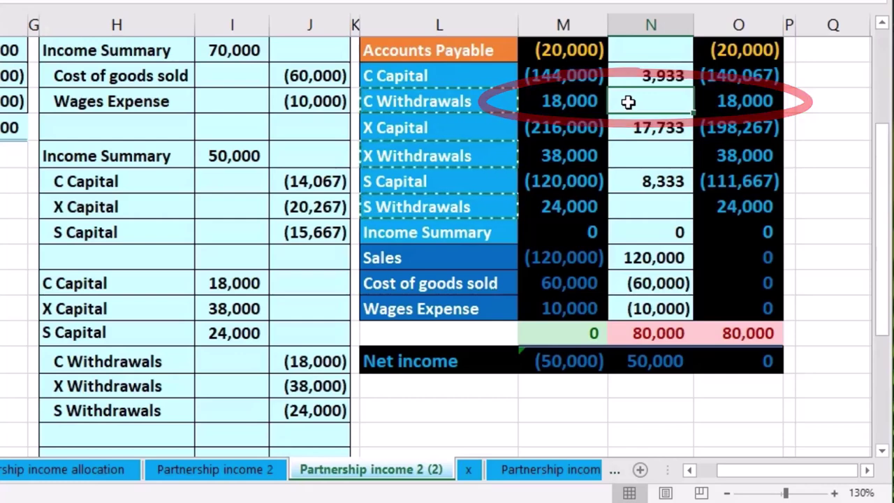
{"action": "double_click", "coordinate": [629, 102]}
{"action": "type", "text": "="}
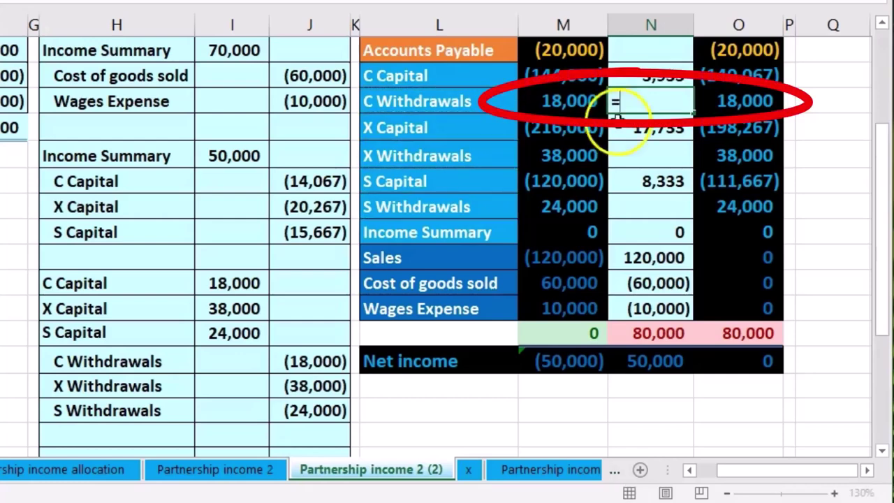
{"action": "left_click", "coordinate": [330, 364]}
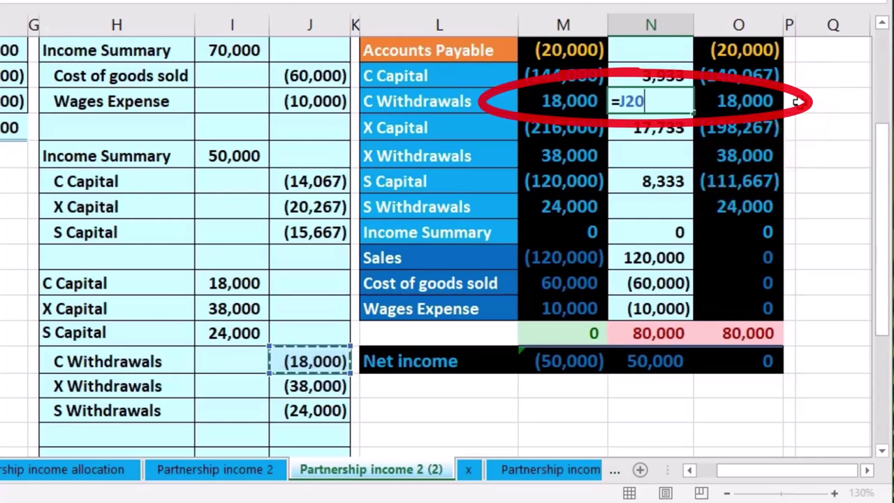
{"action": "key", "text": "Return"}
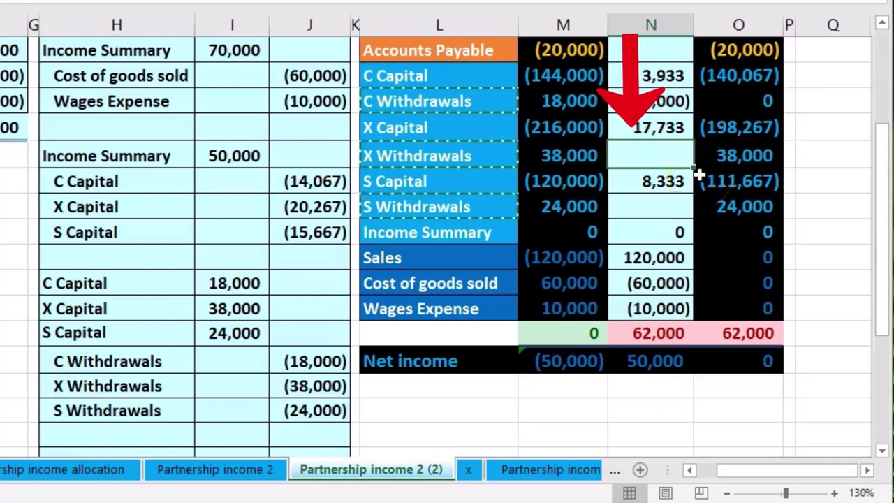
Post the X Withdrawals and S Withdrawals credits to adjustment cells N12 and N14 with the formulas =J21 and =J22
{"action": "key", "text": "F2"}
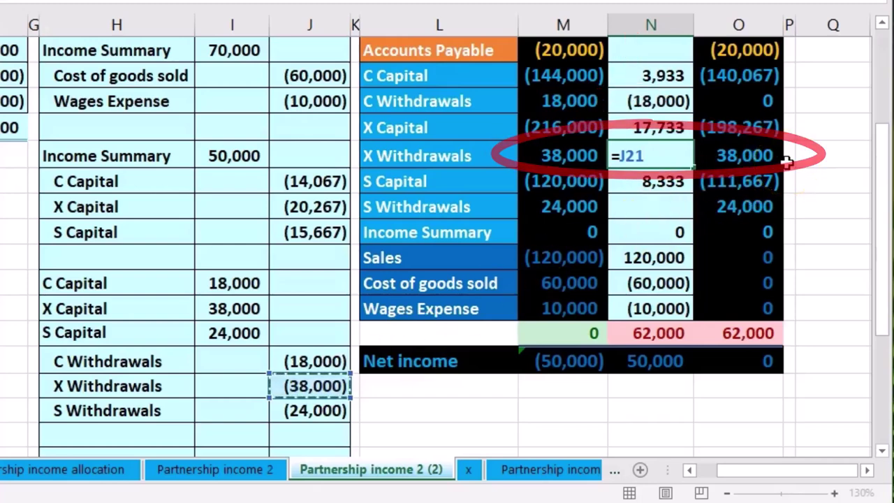
{"action": "key", "text": "Return"}
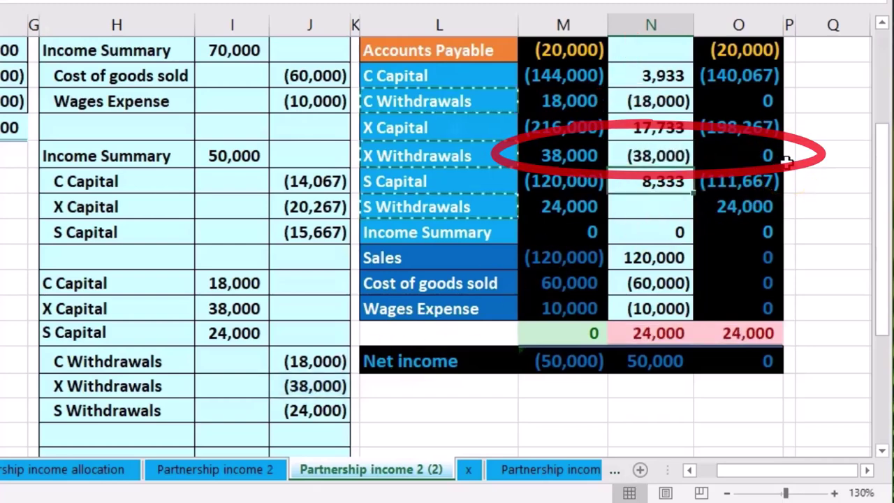
{"action": "key", "text": "Down"}
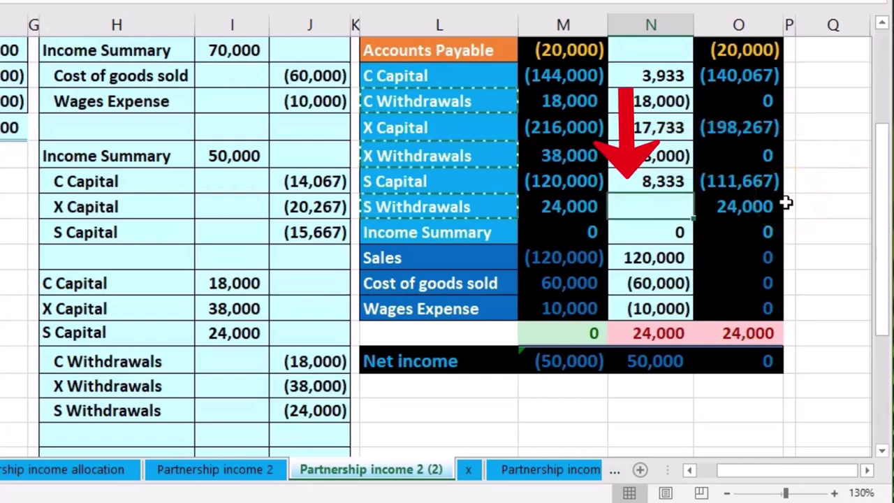
{"action": "type", "text": "="}
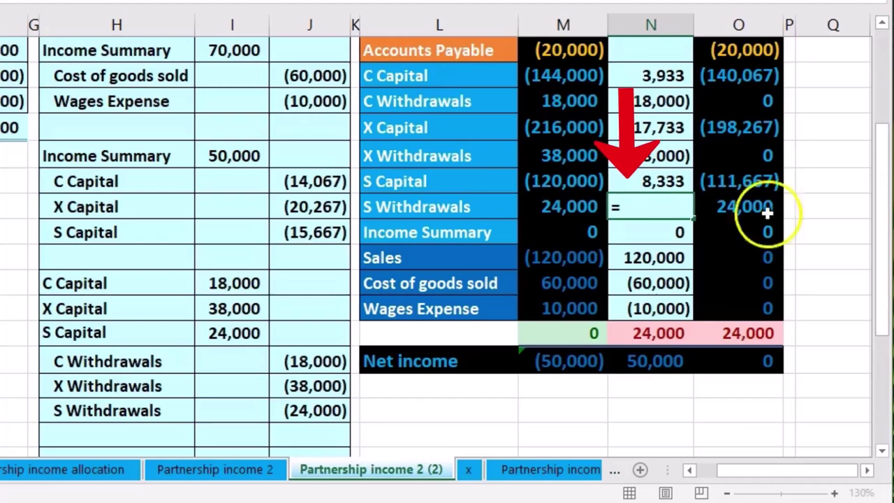
{"action": "left_click", "coordinate": [319, 413]}
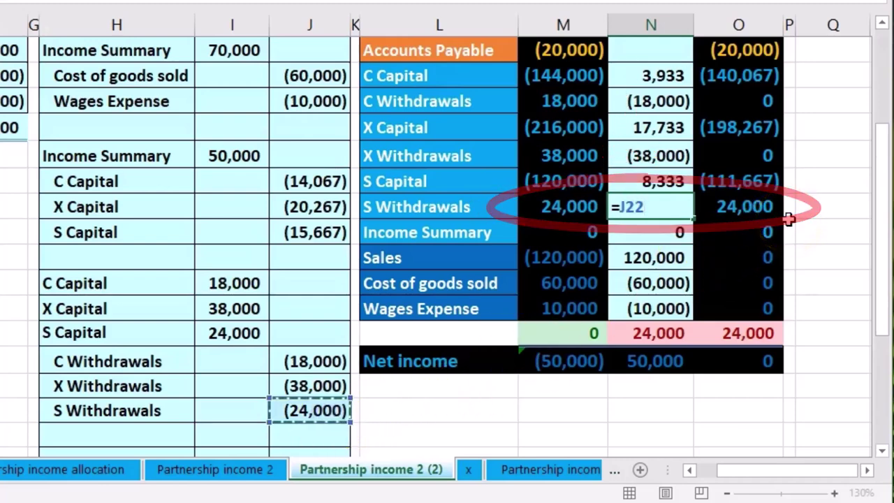
{"action": "key", "text": "Return"}
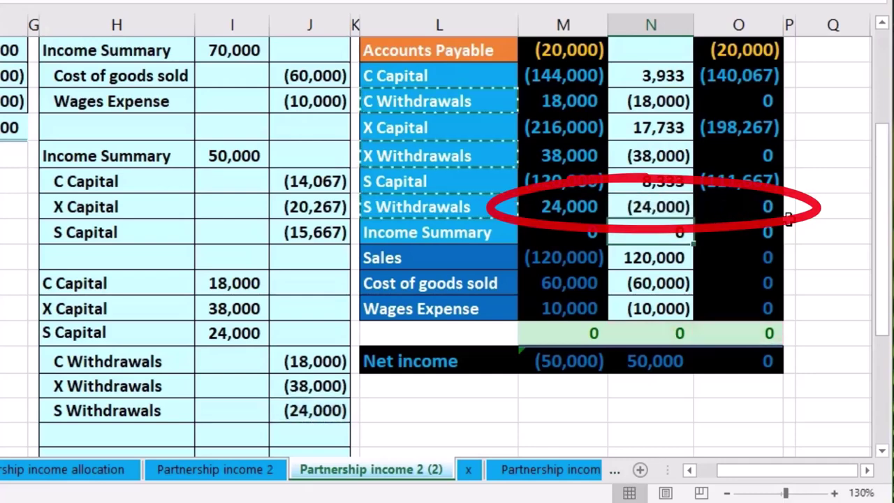
Check the closed accounts in the ending trial balance, and compare the sum from Cash through Accounts Payable with that of the partners' capital
{"action": "left_click_drag", "start_coordinate": [741, 258], "coordinate": [729, 307]}
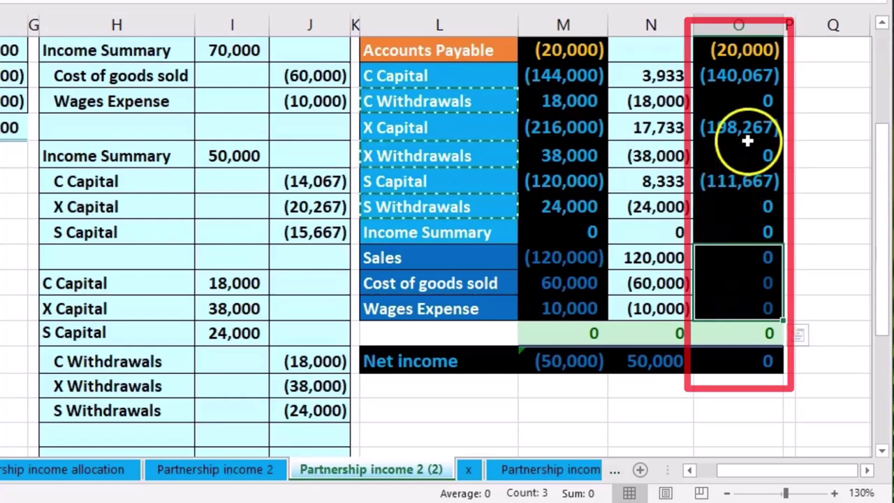
{"action": "left_click", "coordinate": [745, 103]}
{"action": "left_click", "coordinate": [743, 205]}
{"action": "scroll", "coordinate": [739, 236], "scroll_direction": "up", "scroll_amount": 1}
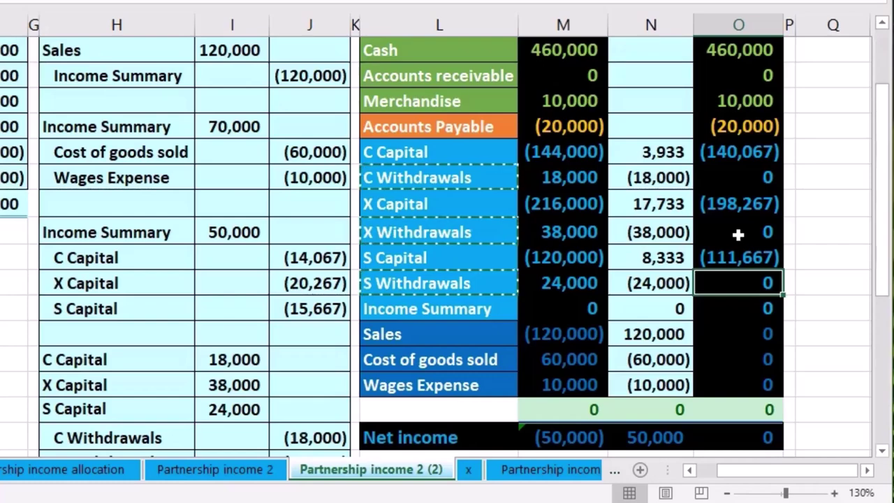
{"action": "scroll", "coordinate": [730, 244], "scroll_direction": "up", "scroll_amount": 1}
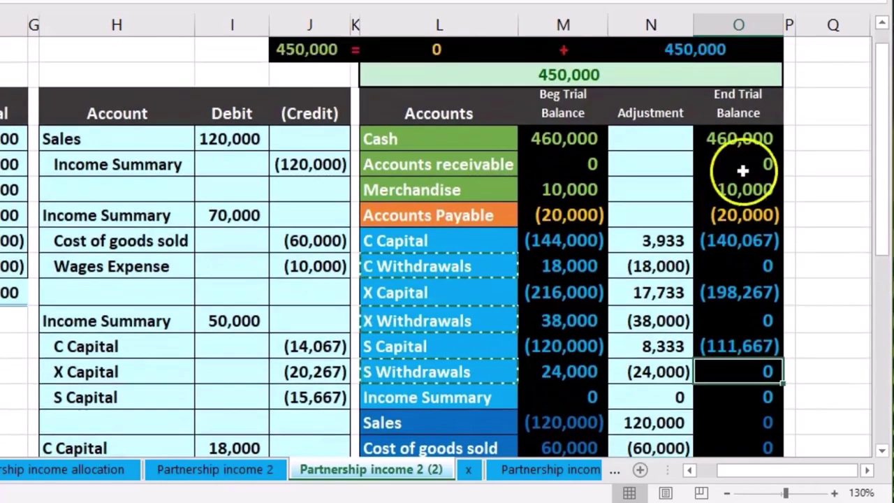
{"action": "left_click_drag", "start_coordinate": [739, 139], "coordinate": [740, 204]}
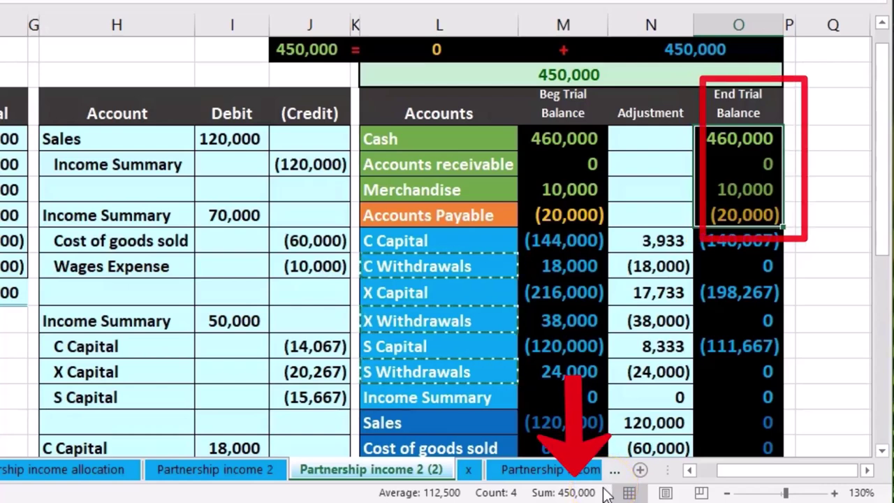
{"action": "left_click", "coordinate": [734, 245]}
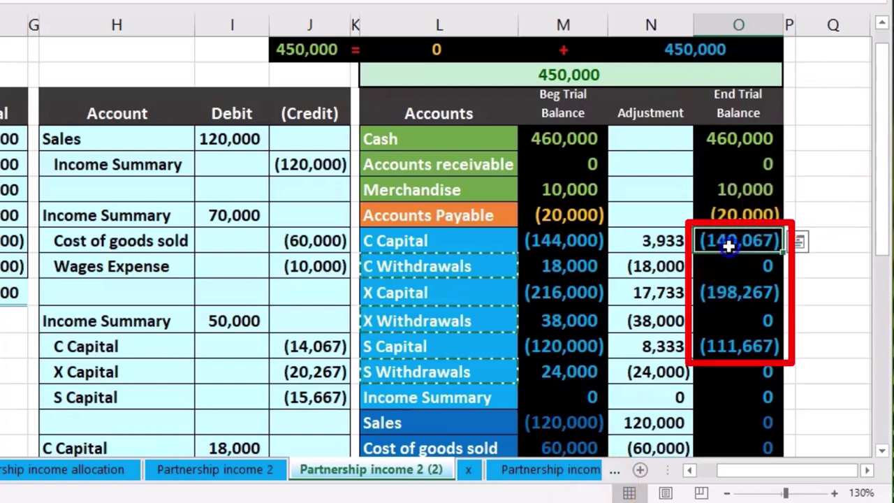
{"action": "left_click_drag", "start_coordinate": [729, 246], "coordinate": [727, 349]}
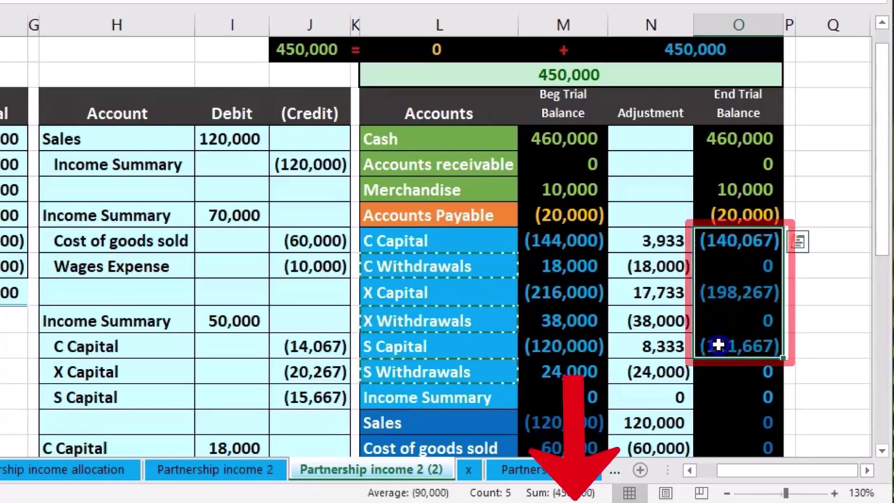